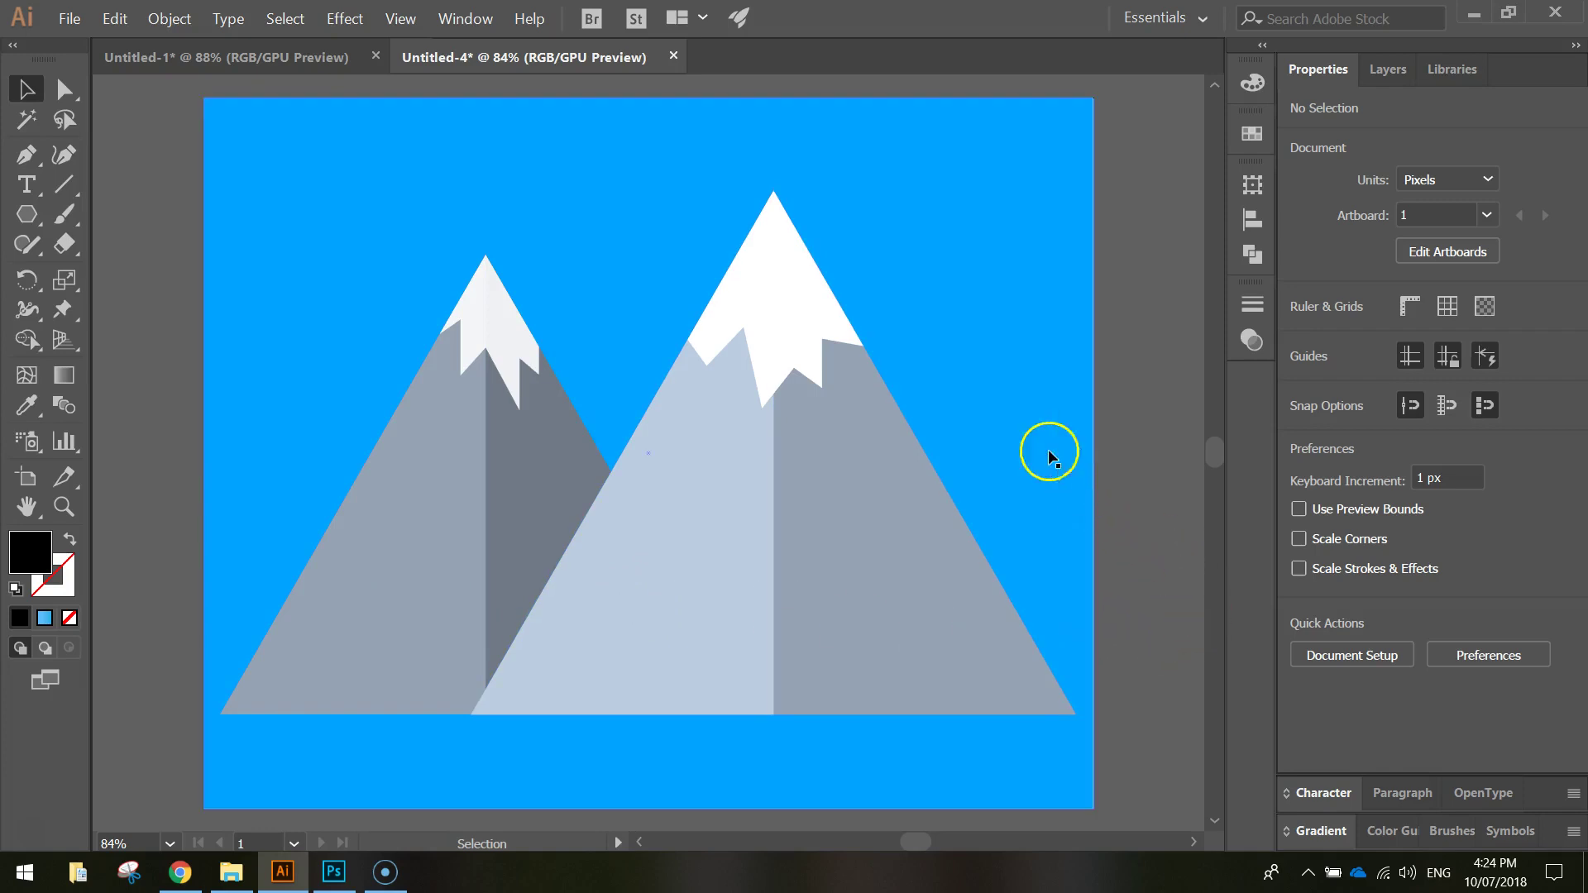
- Create a new blank document from the Web 1280 × 1024 px preset
left_click(290, 61)
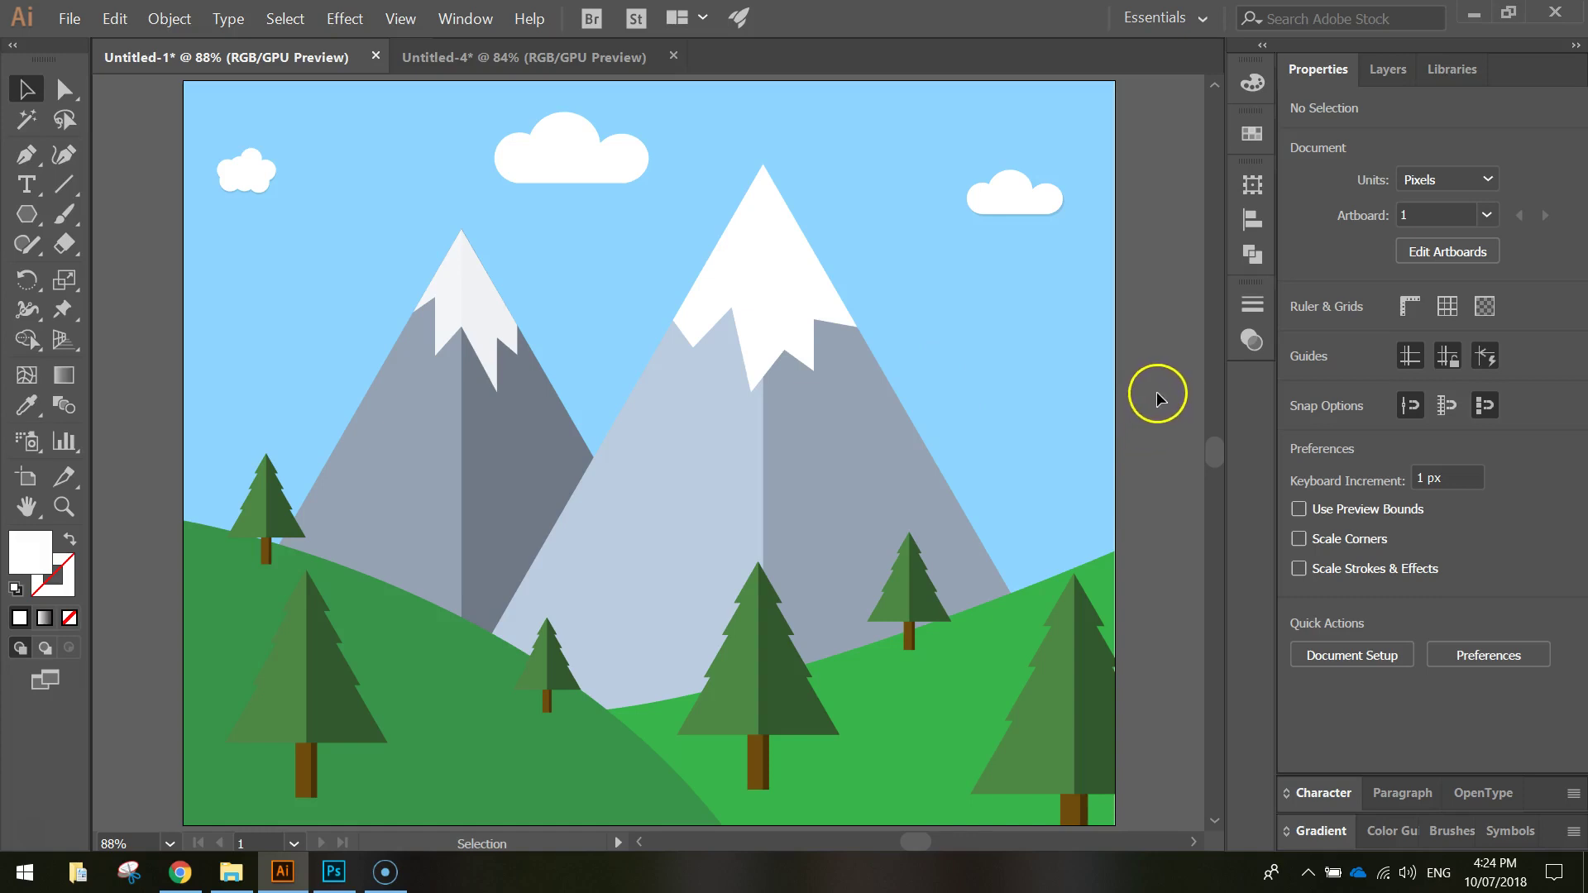
left_click(514, 60)
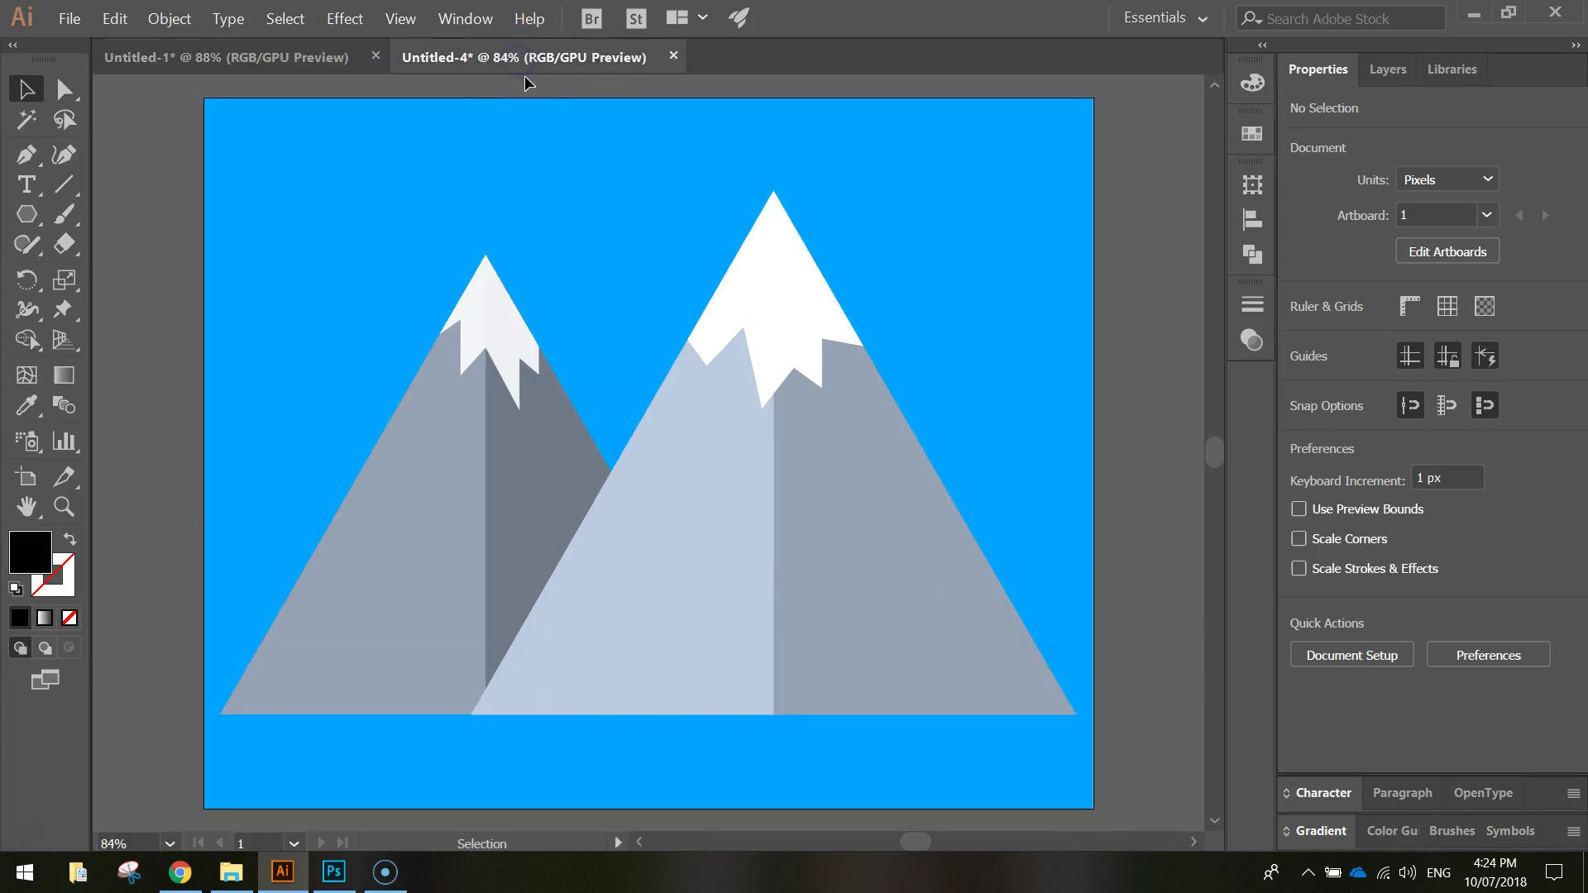
left_click(71, 18)
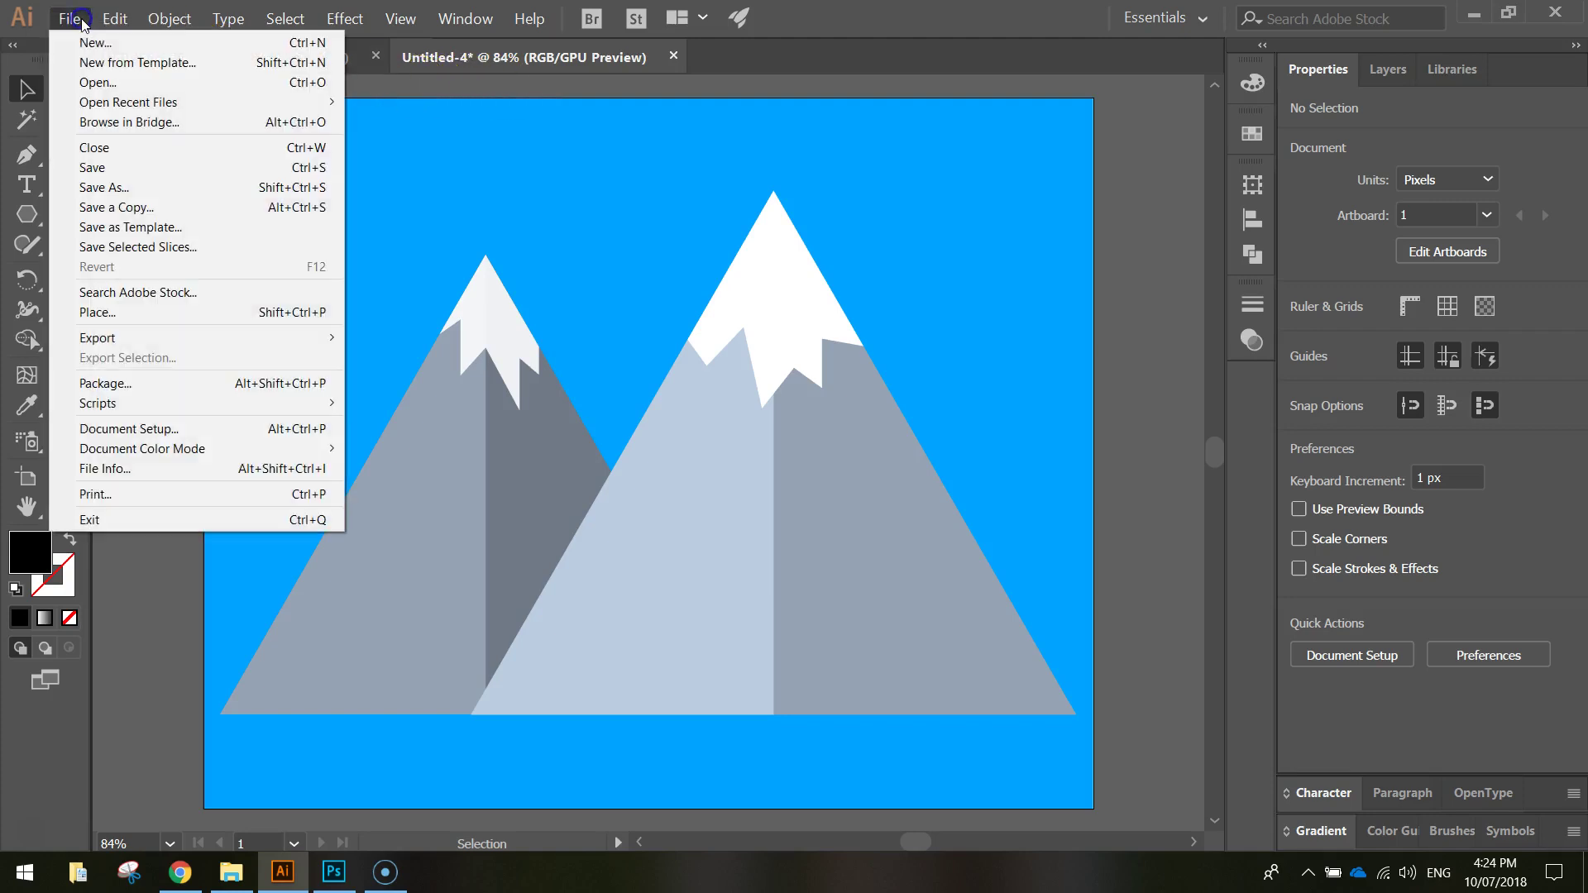
left_click(88, 42)
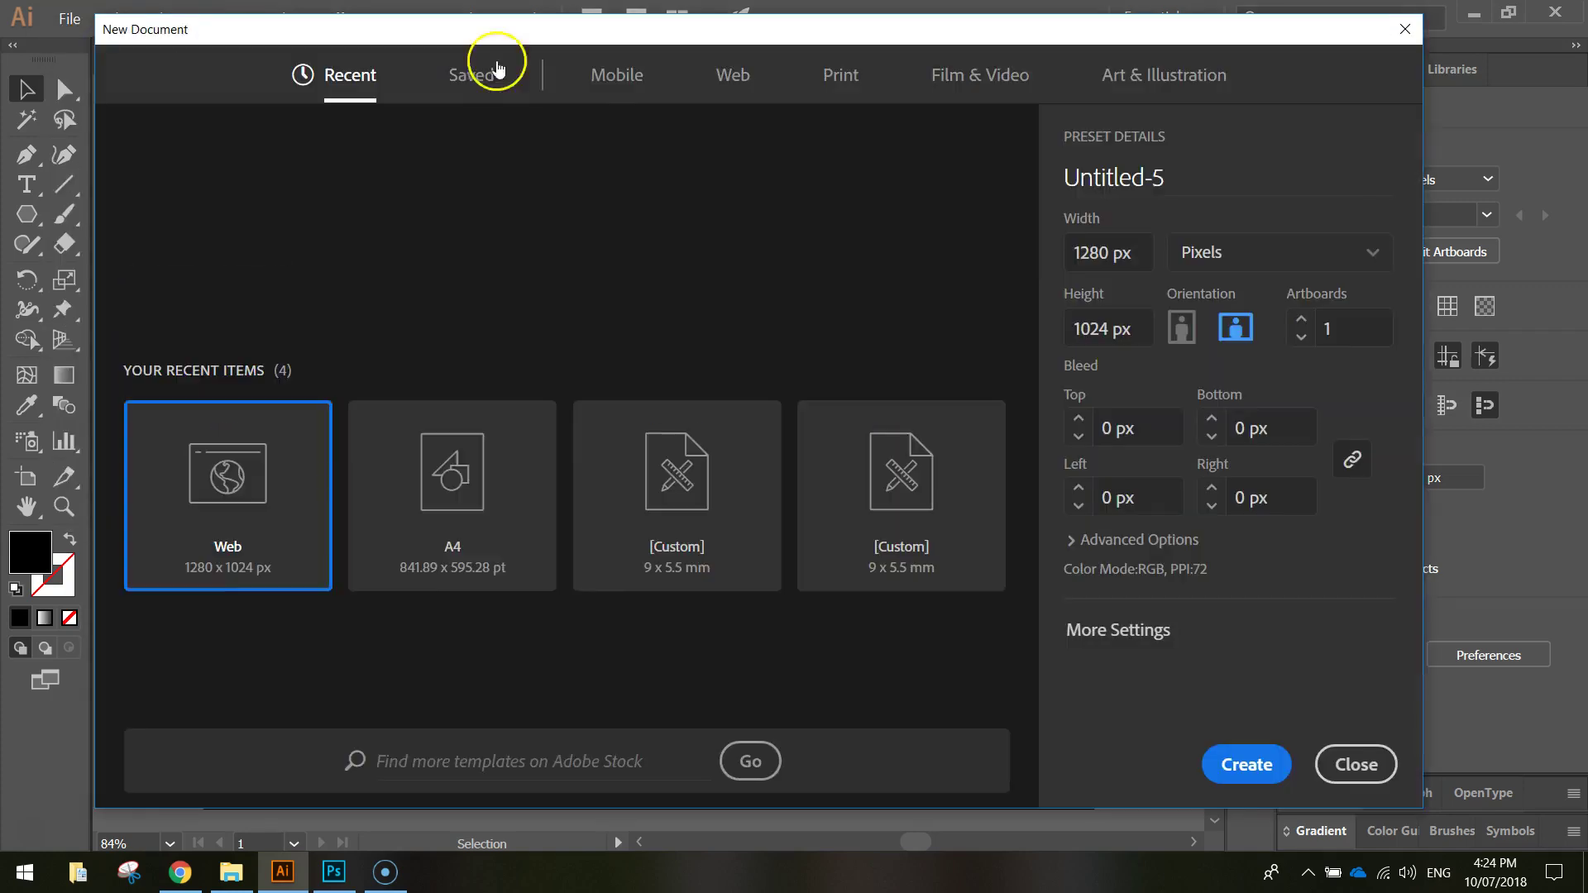
left_click(728, 74)
left_click(695, 240)
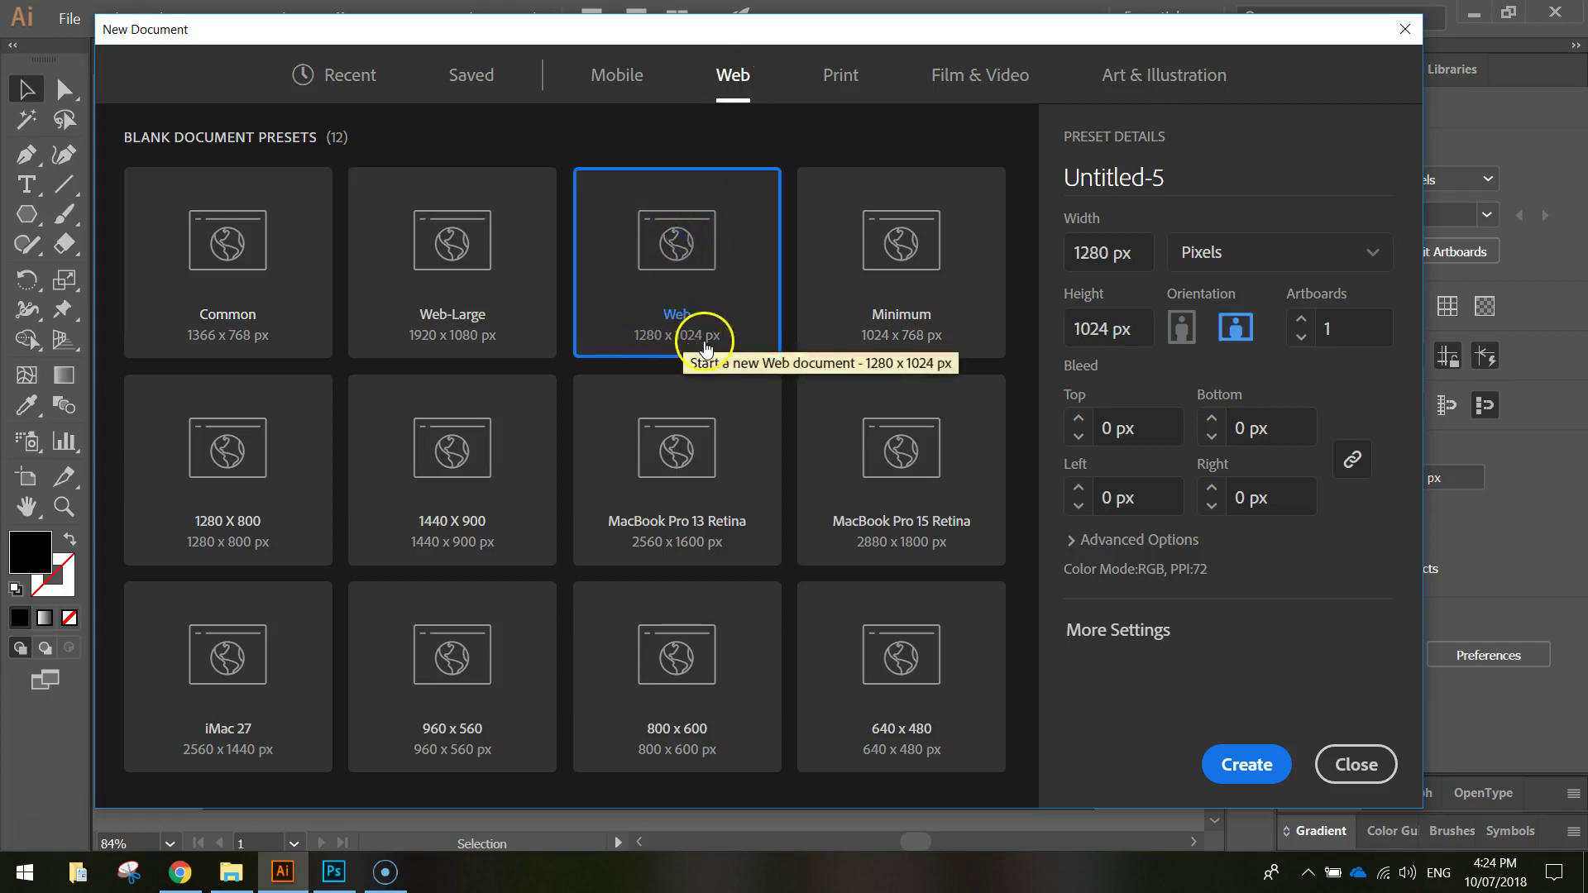
left_click(1251, 776)
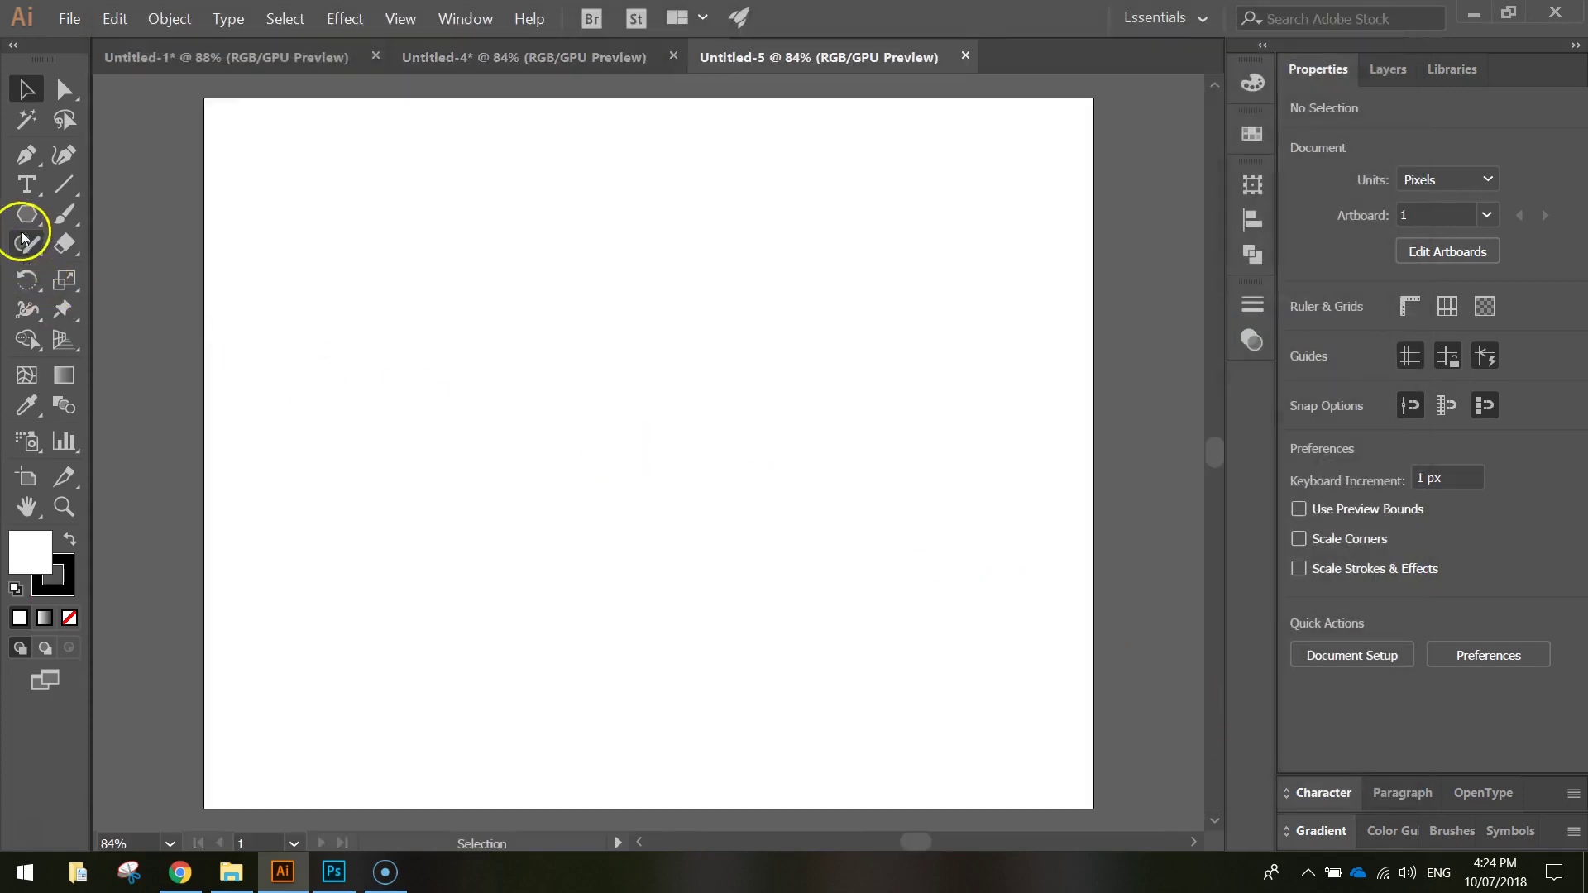
- Pick the Rectangle tool and set its stroke to None
mouse_move(23, 235)
left_mouse_down()
mouse_move(28, 216)
mouse_move(176, 227)
mouse_move(152, 215)
left_mouse_up()
left_click(1295, 388)
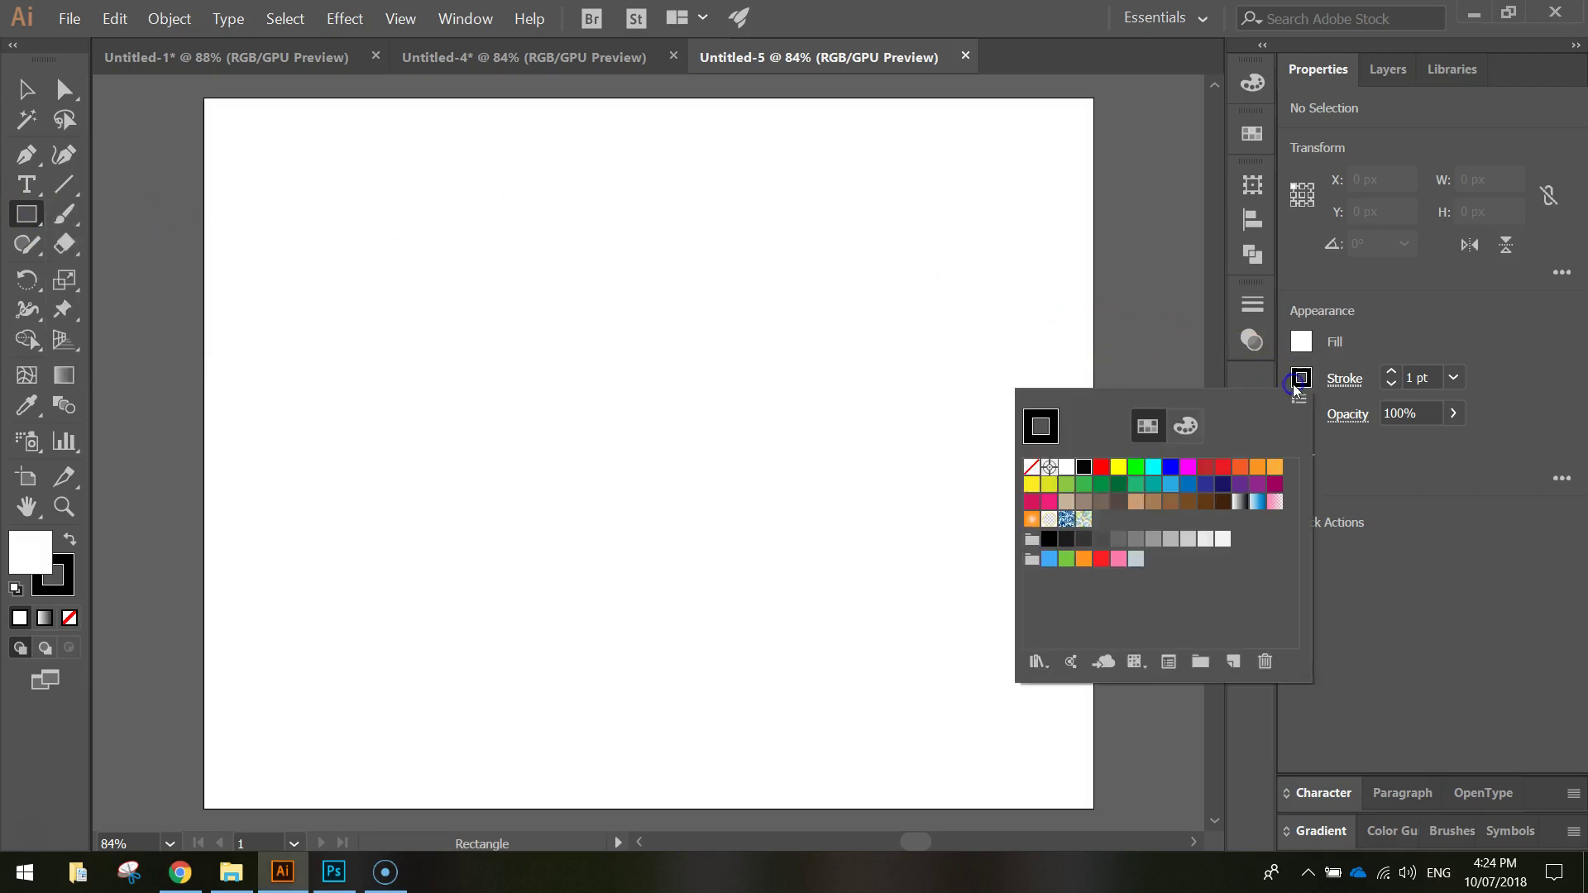
left_click(1032, 468)
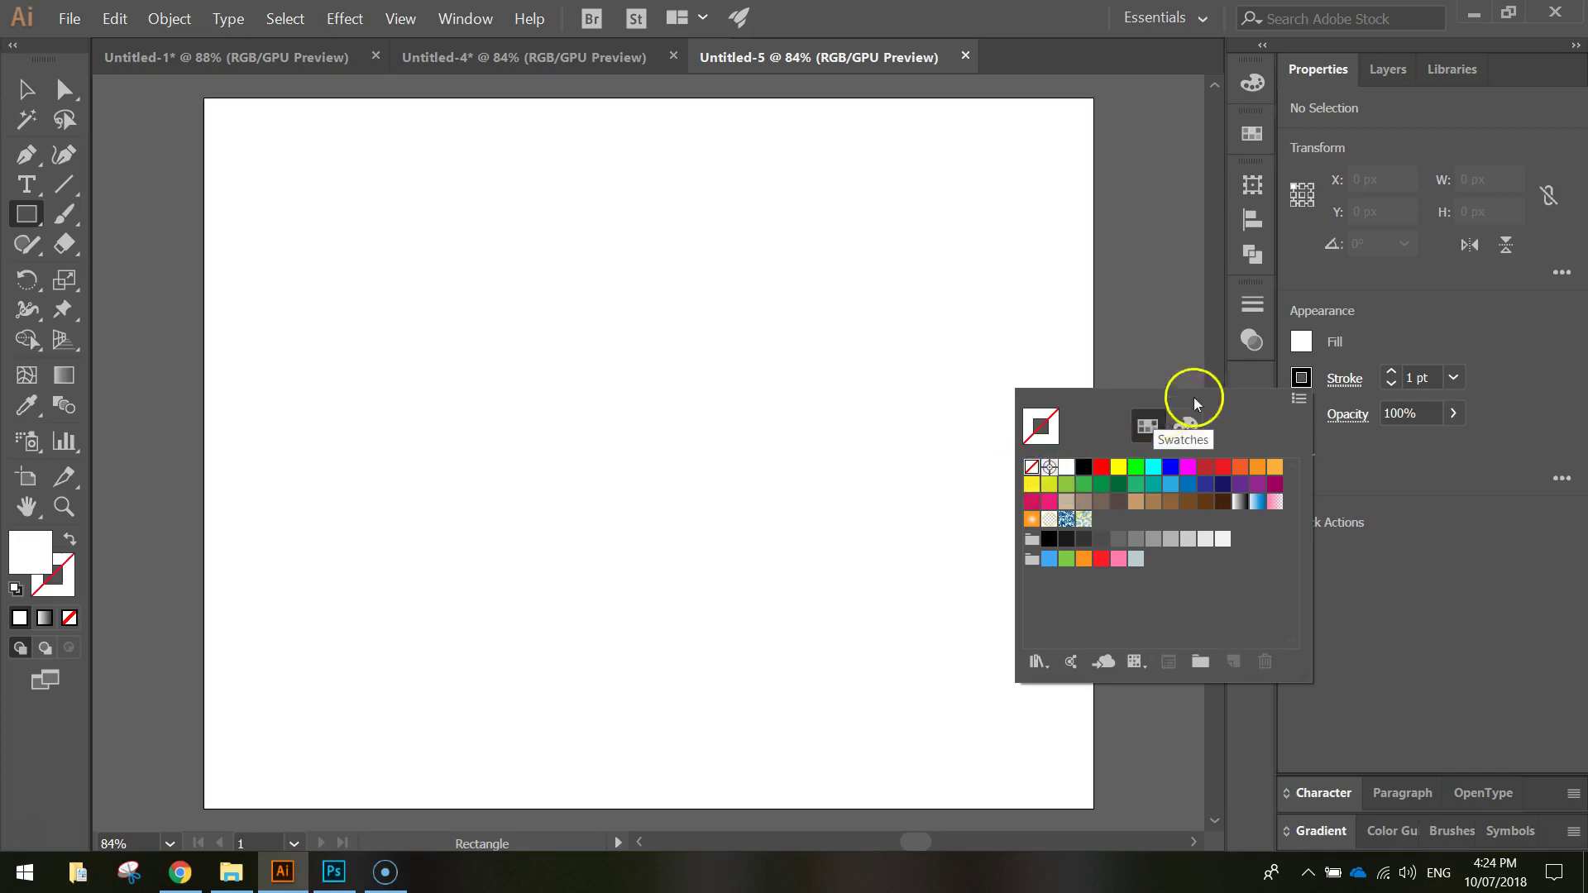
left_click(1326, 343)
- Mix a light blue #29baf4 fill and draw a rectangle covering the whole artboard
left_click(1296, 343)
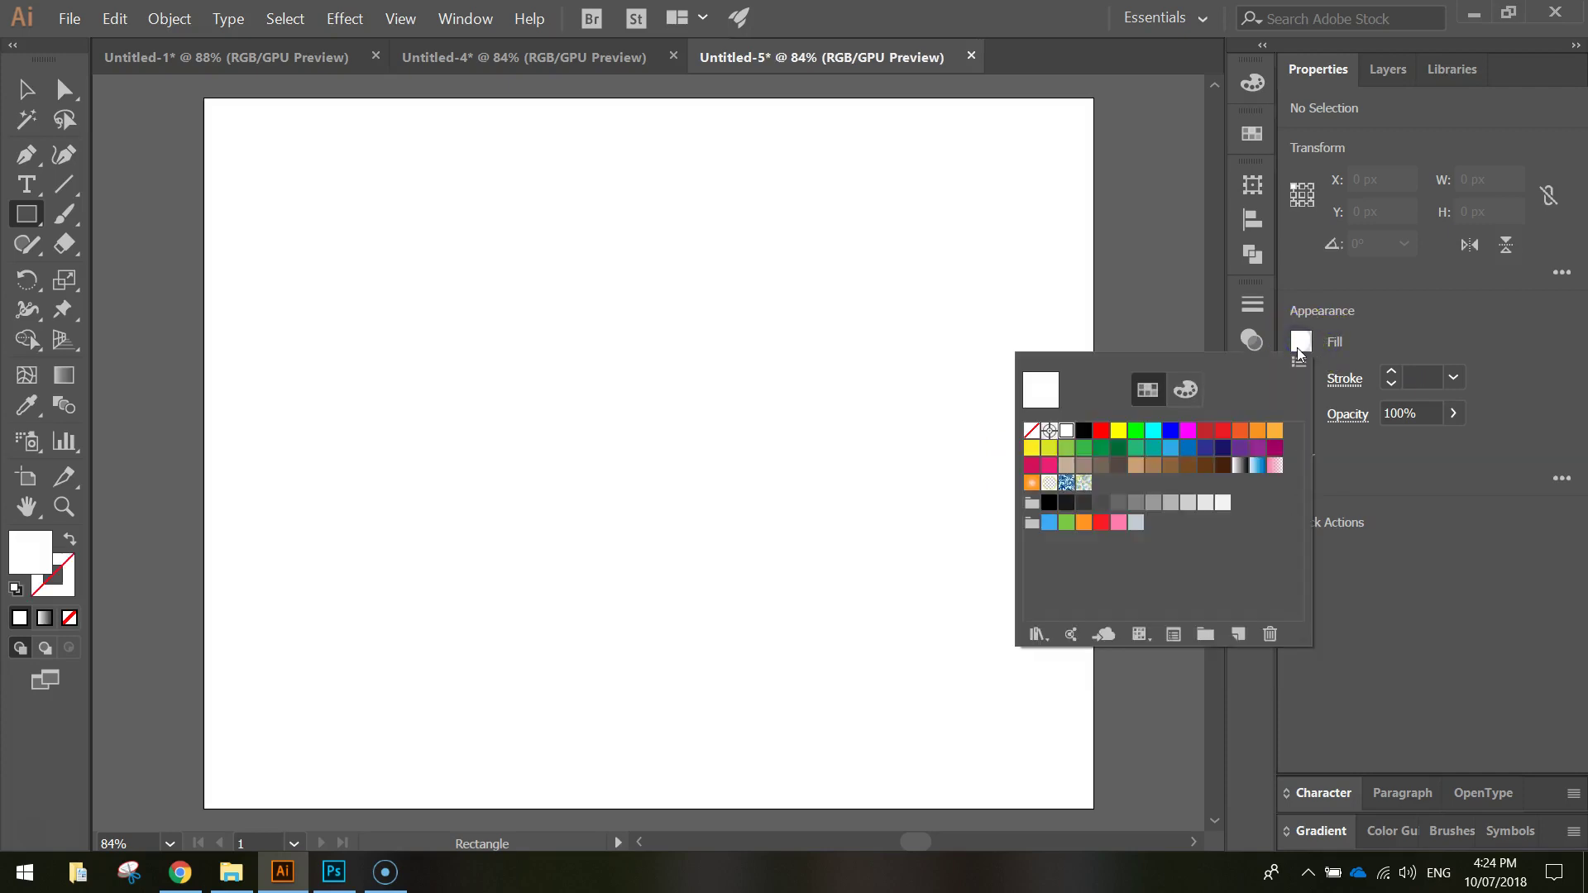
left_click(1171, 448)
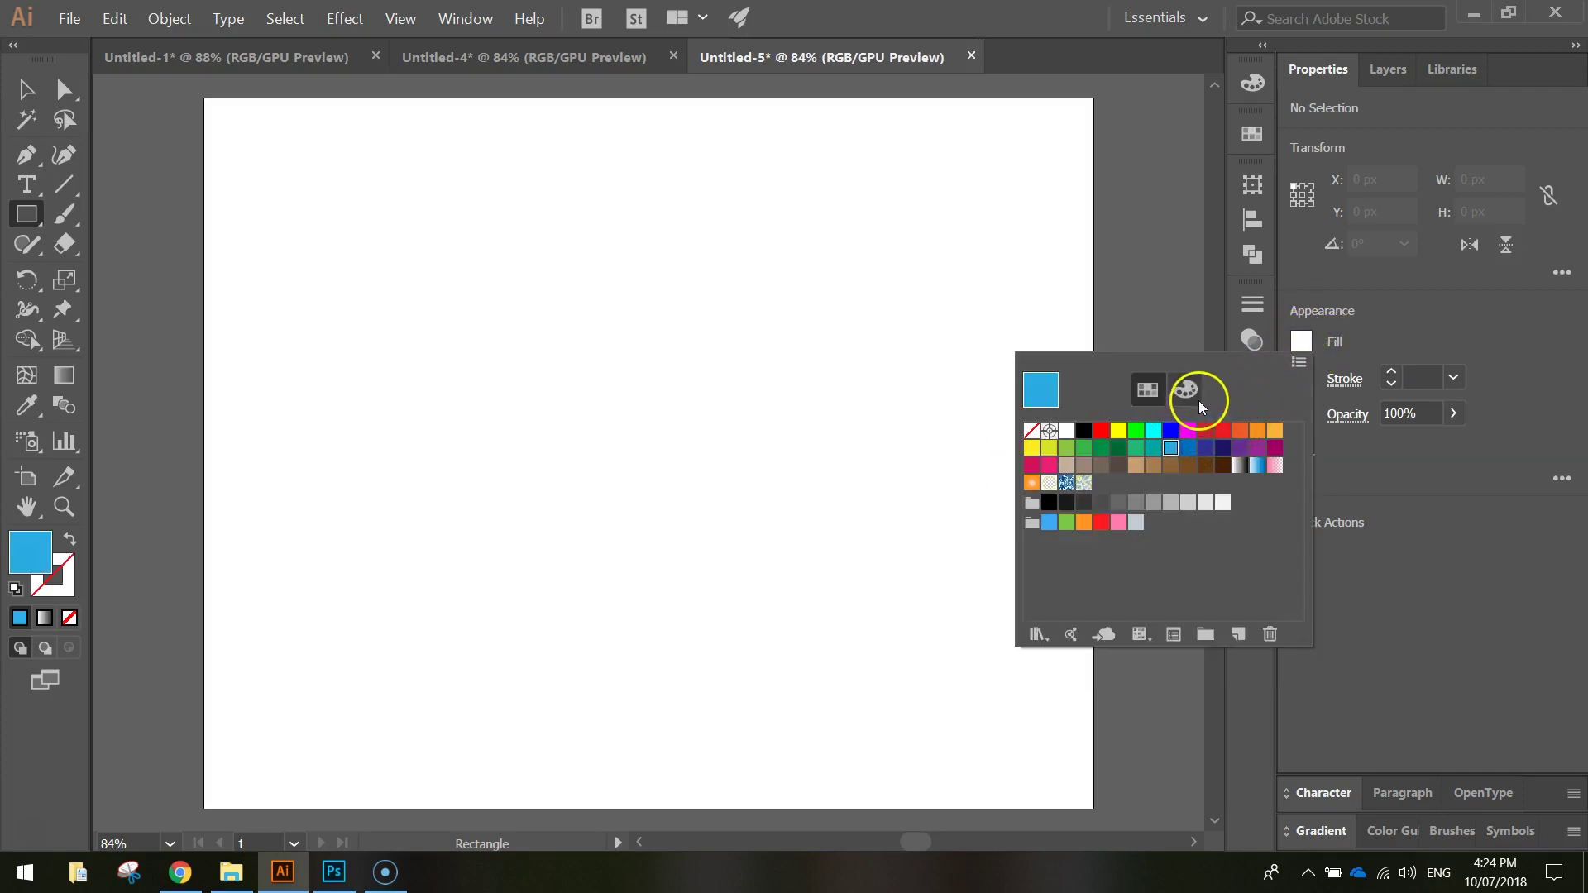
left_click(1187, 390)
left_click(1191, 396)
left_click(1123, 443)
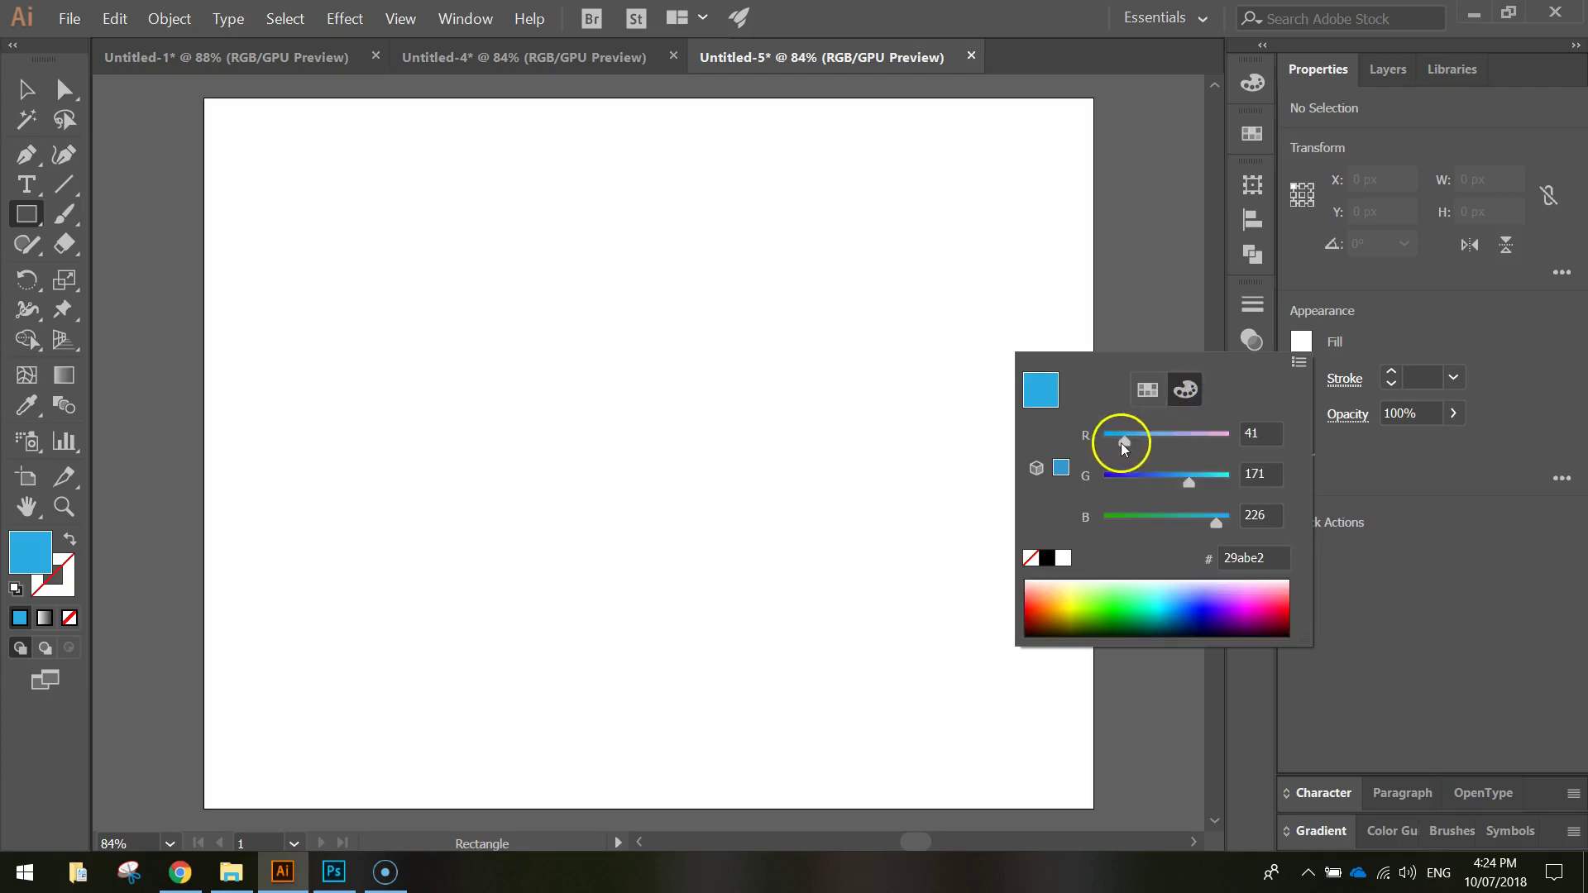
left_click_drag(1196, 483, 1224, 524)
left_click(1426, 335)
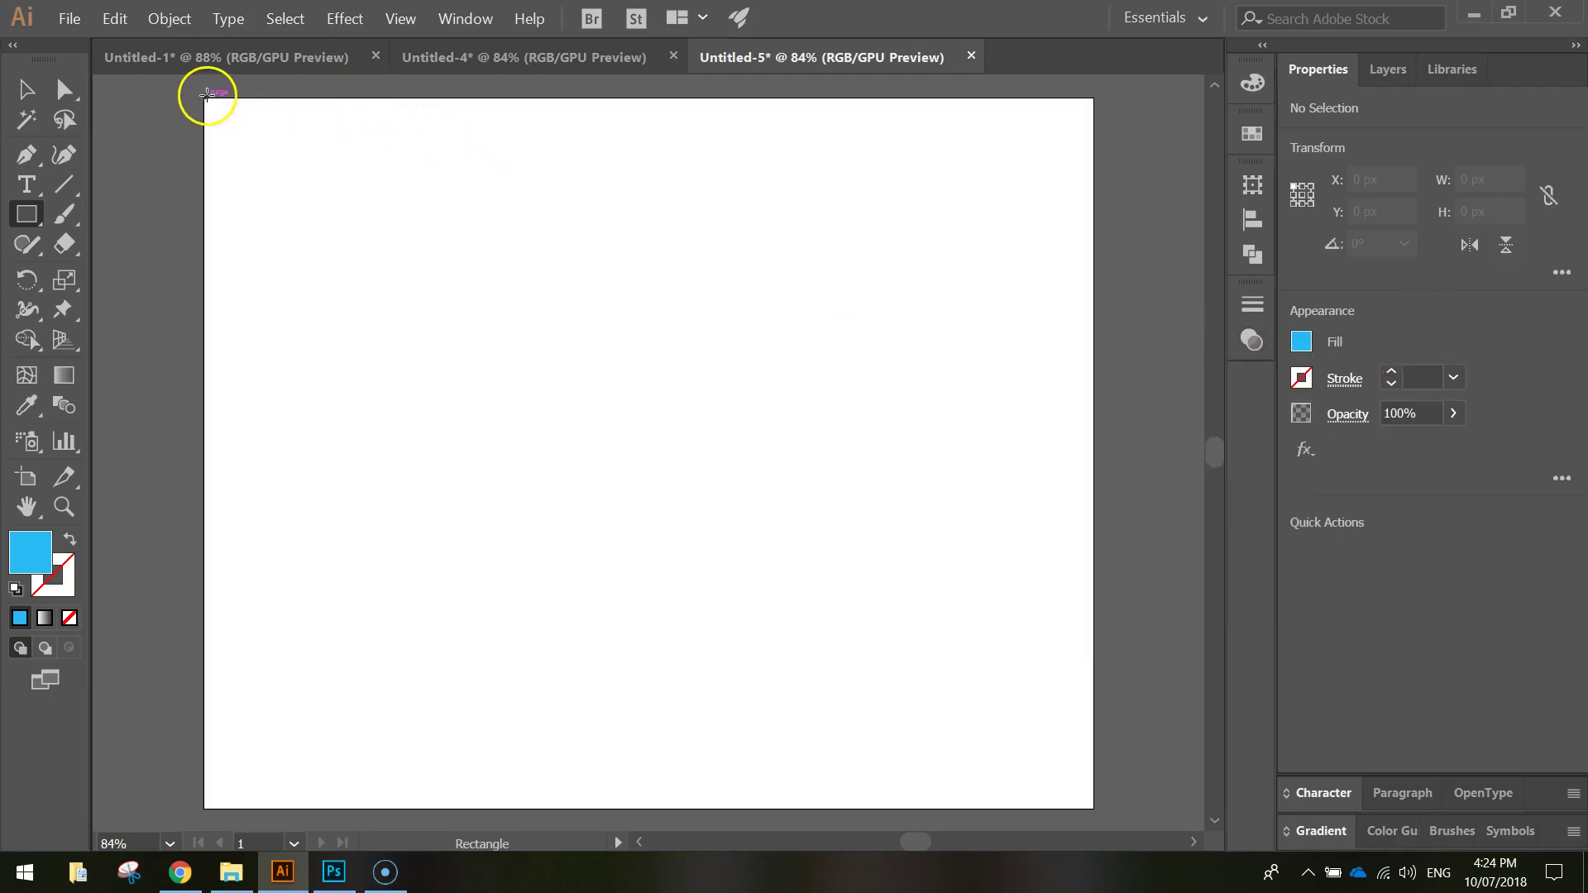
left_click_drag(206, 93, 1094, 809)
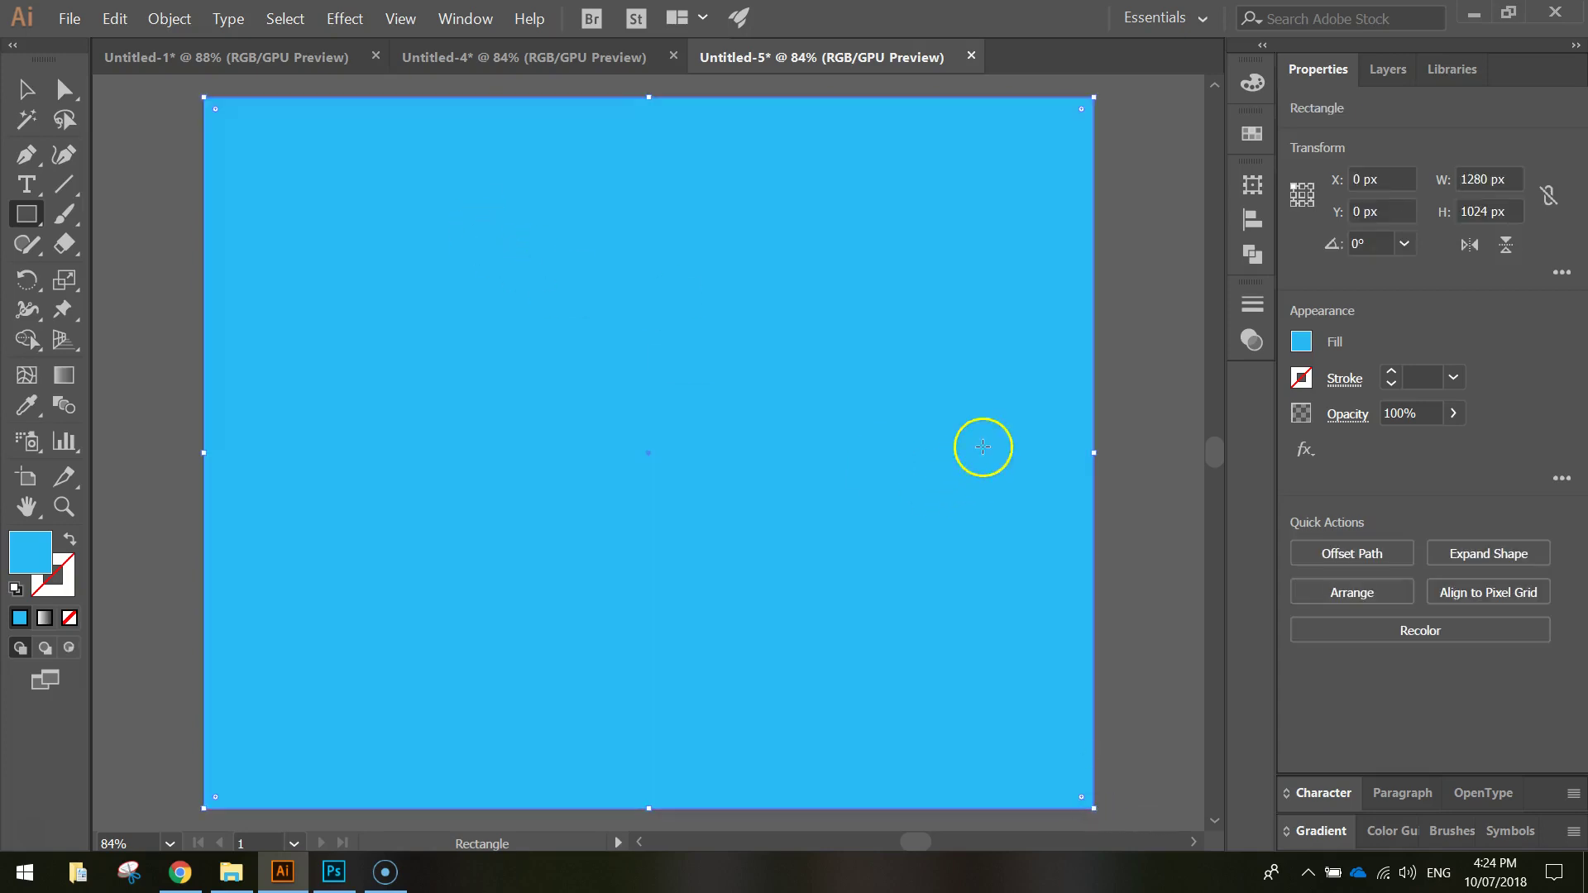
- In the Layers panel, expand Layer 1 and lock the blue background rectangle
left_click(1380, 69)
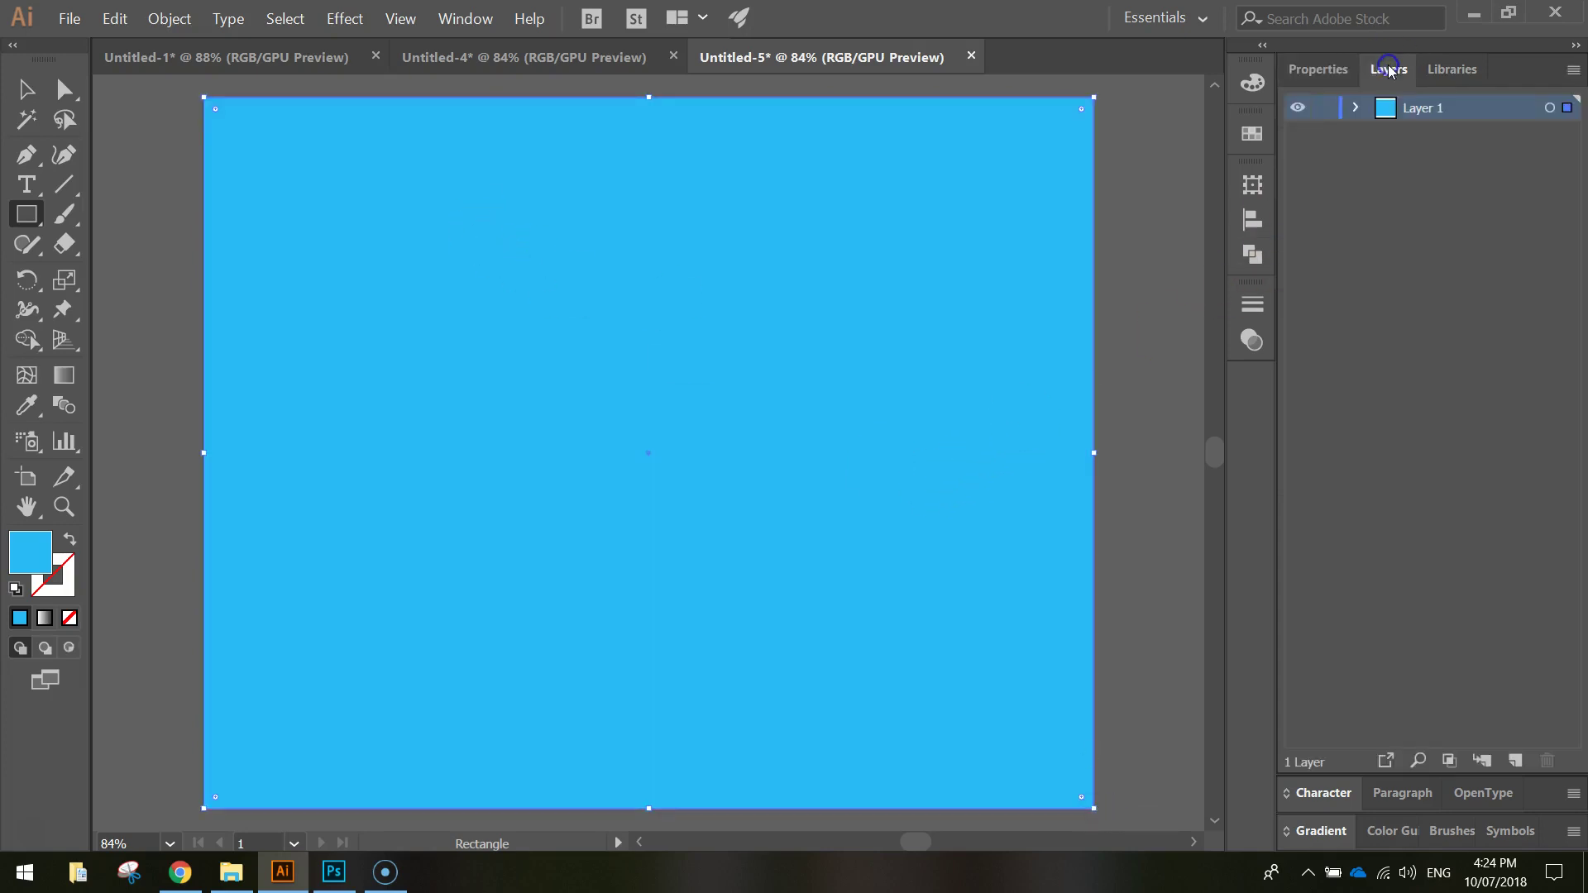
left_click(1356, 108)
left_click(1489, 138)
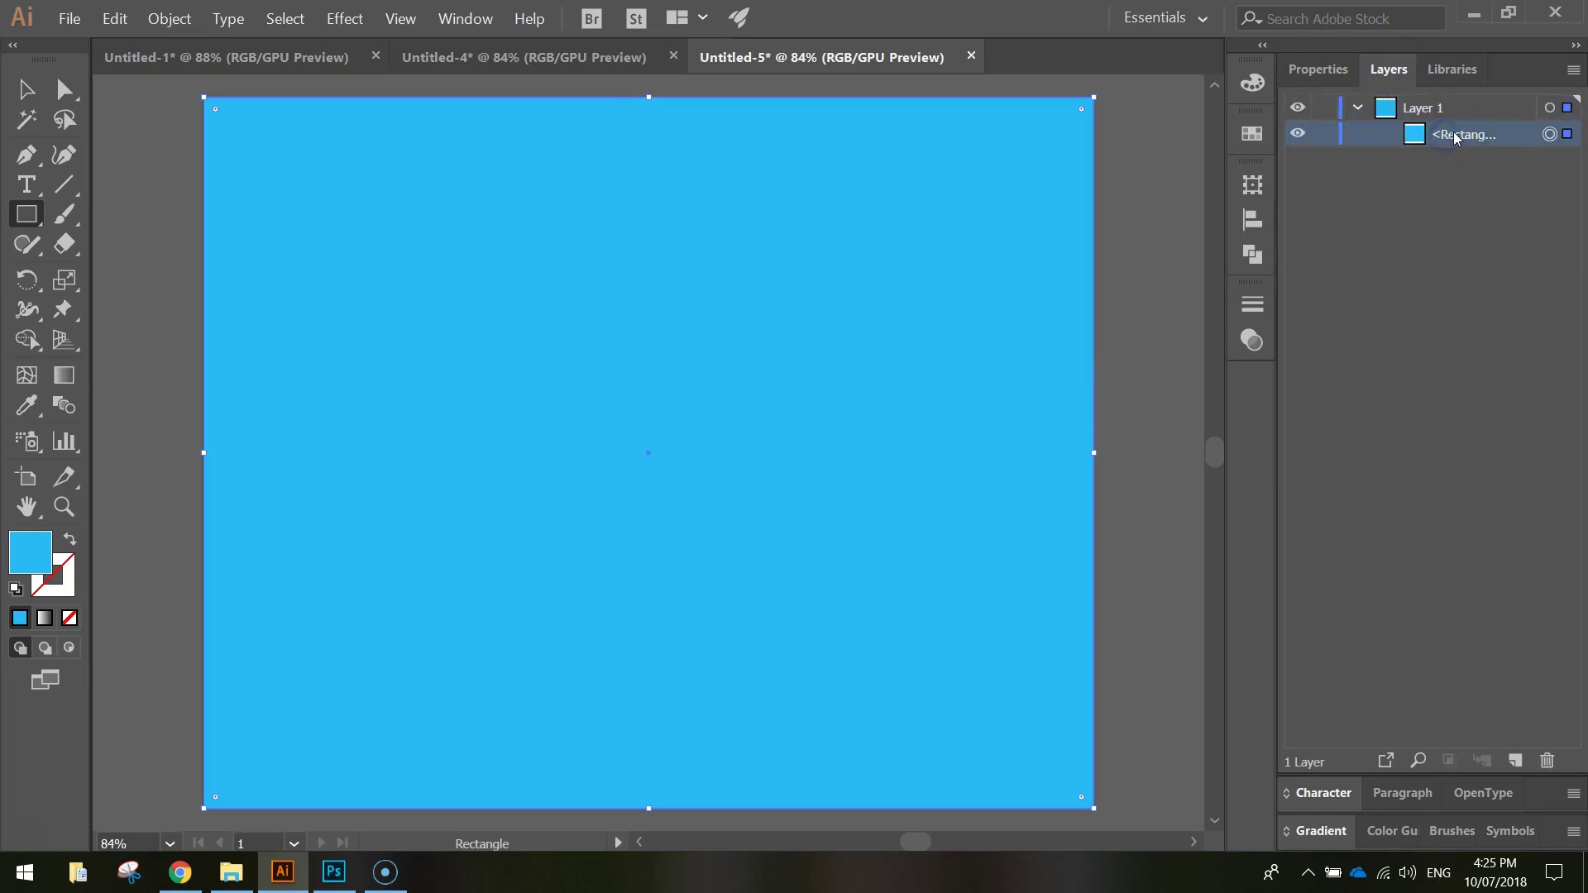
left_click(1324, 135)
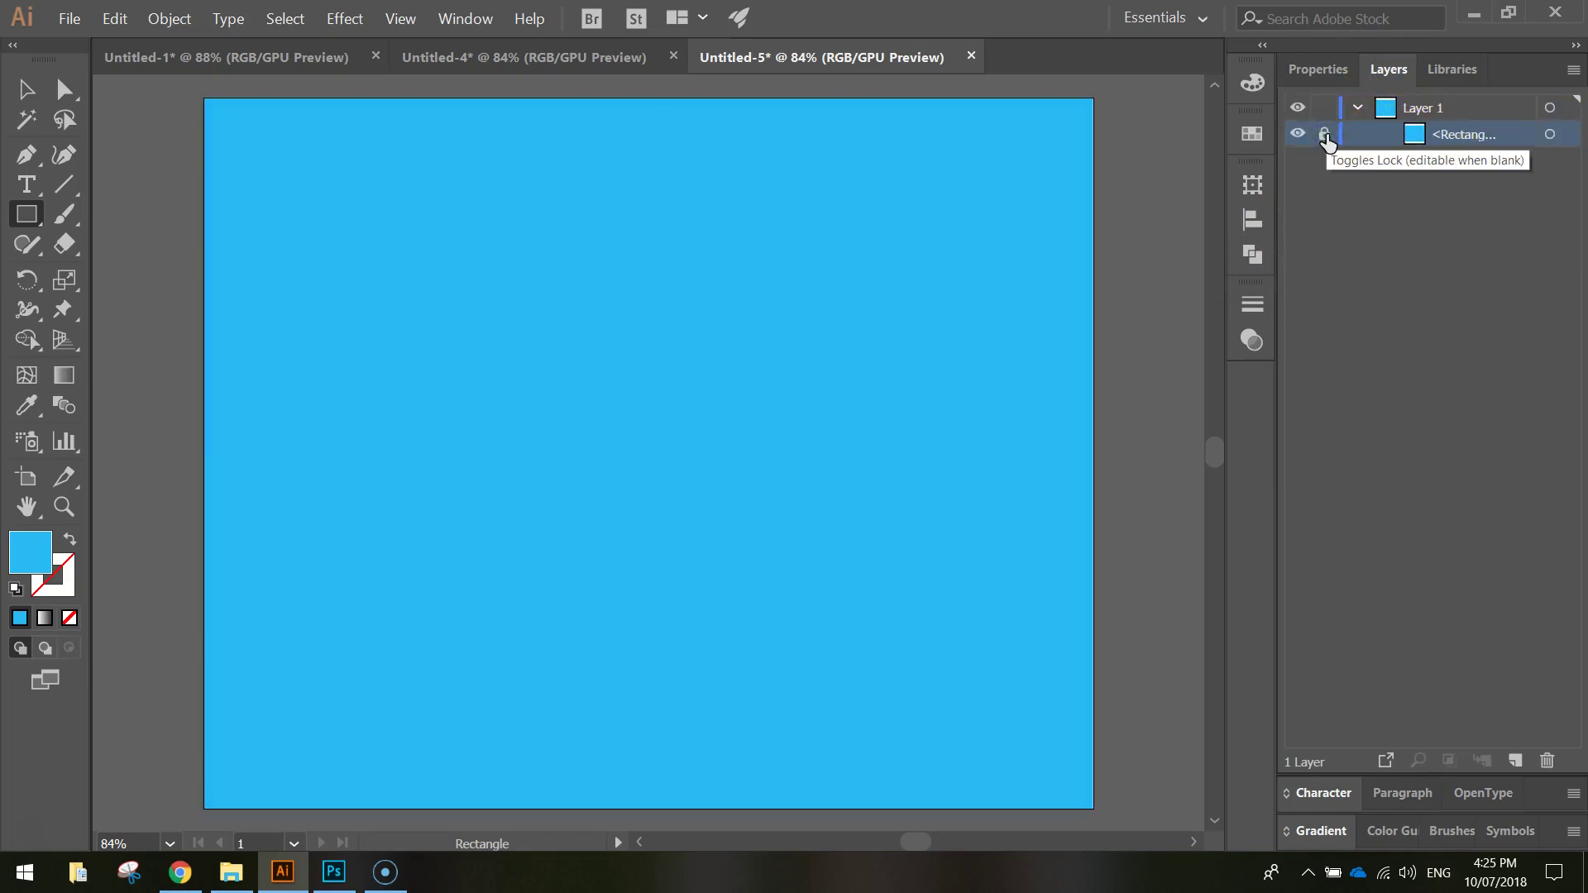
left_click(1340, 225)
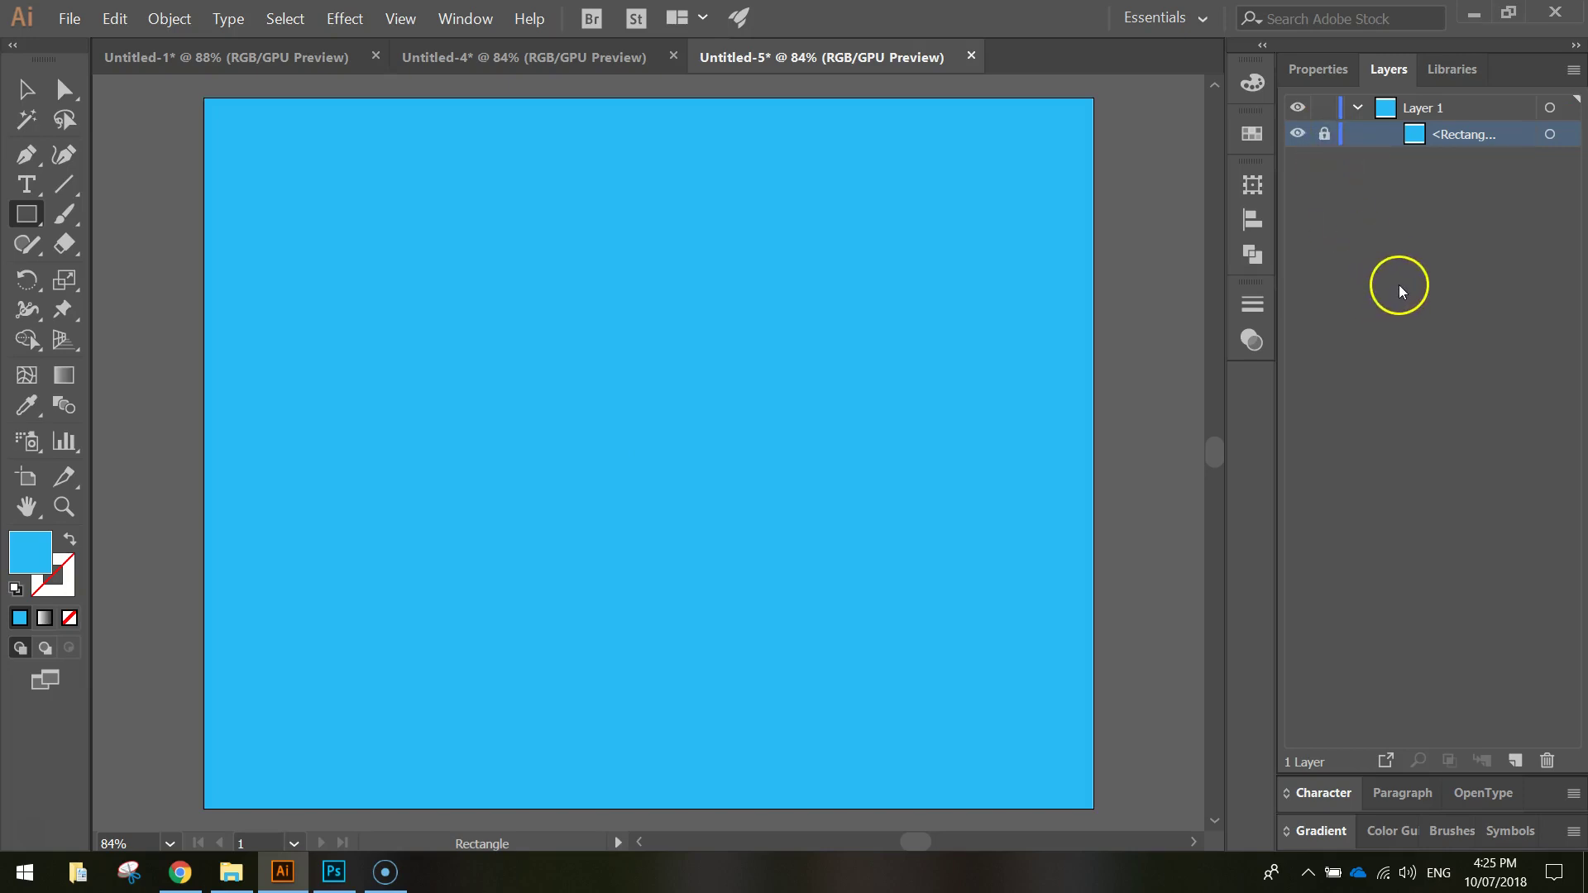
left_click(1332, 69)
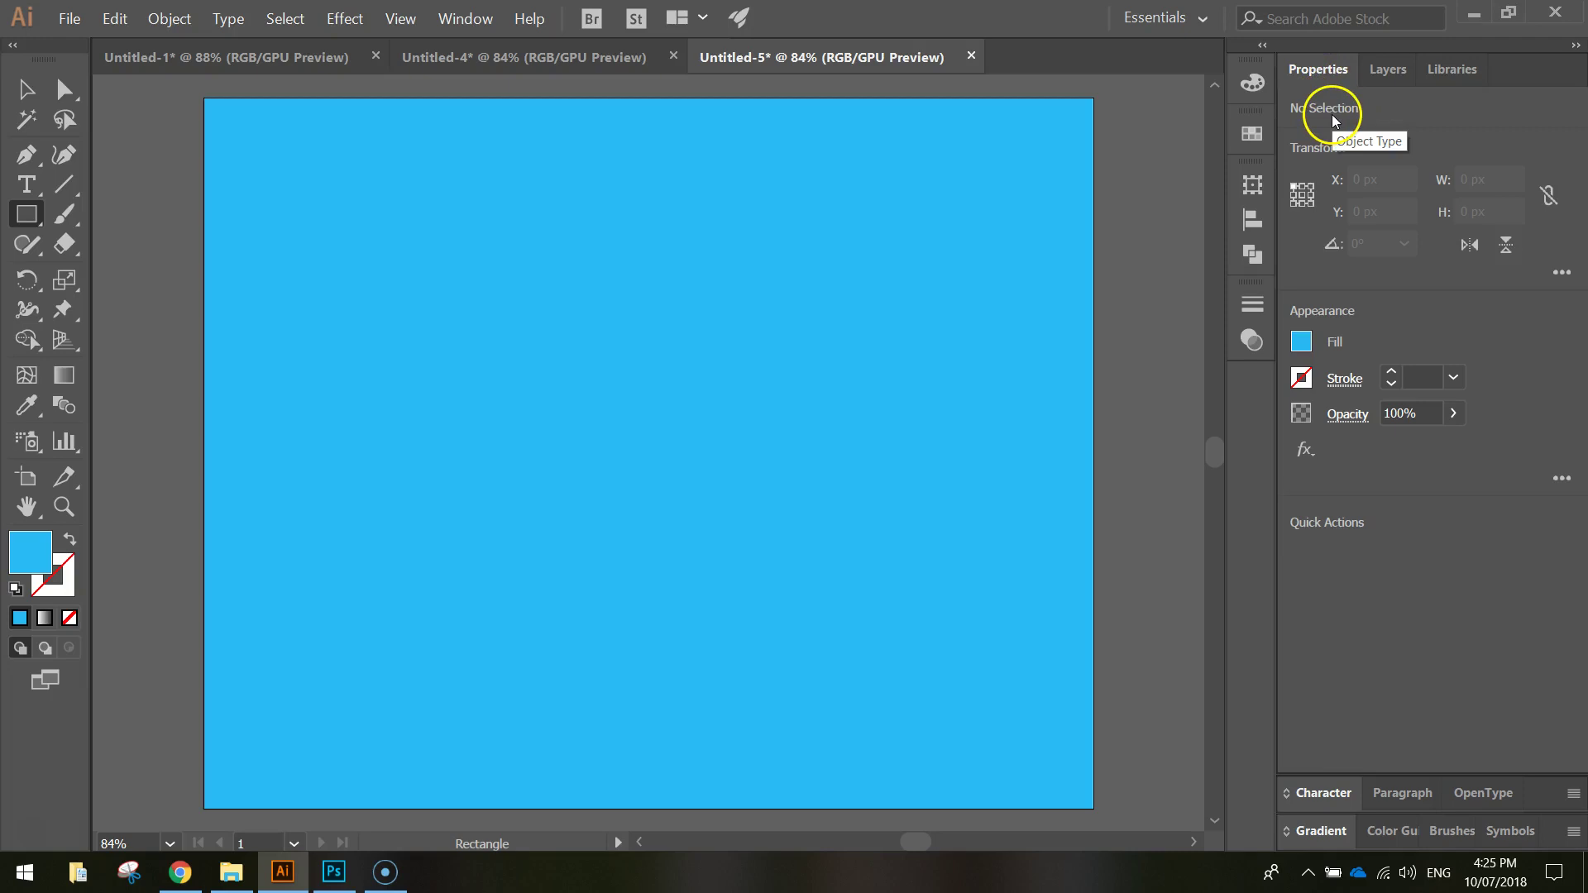
- Select the Polygon tool and set the fill to light grey
left_click(25, 215)
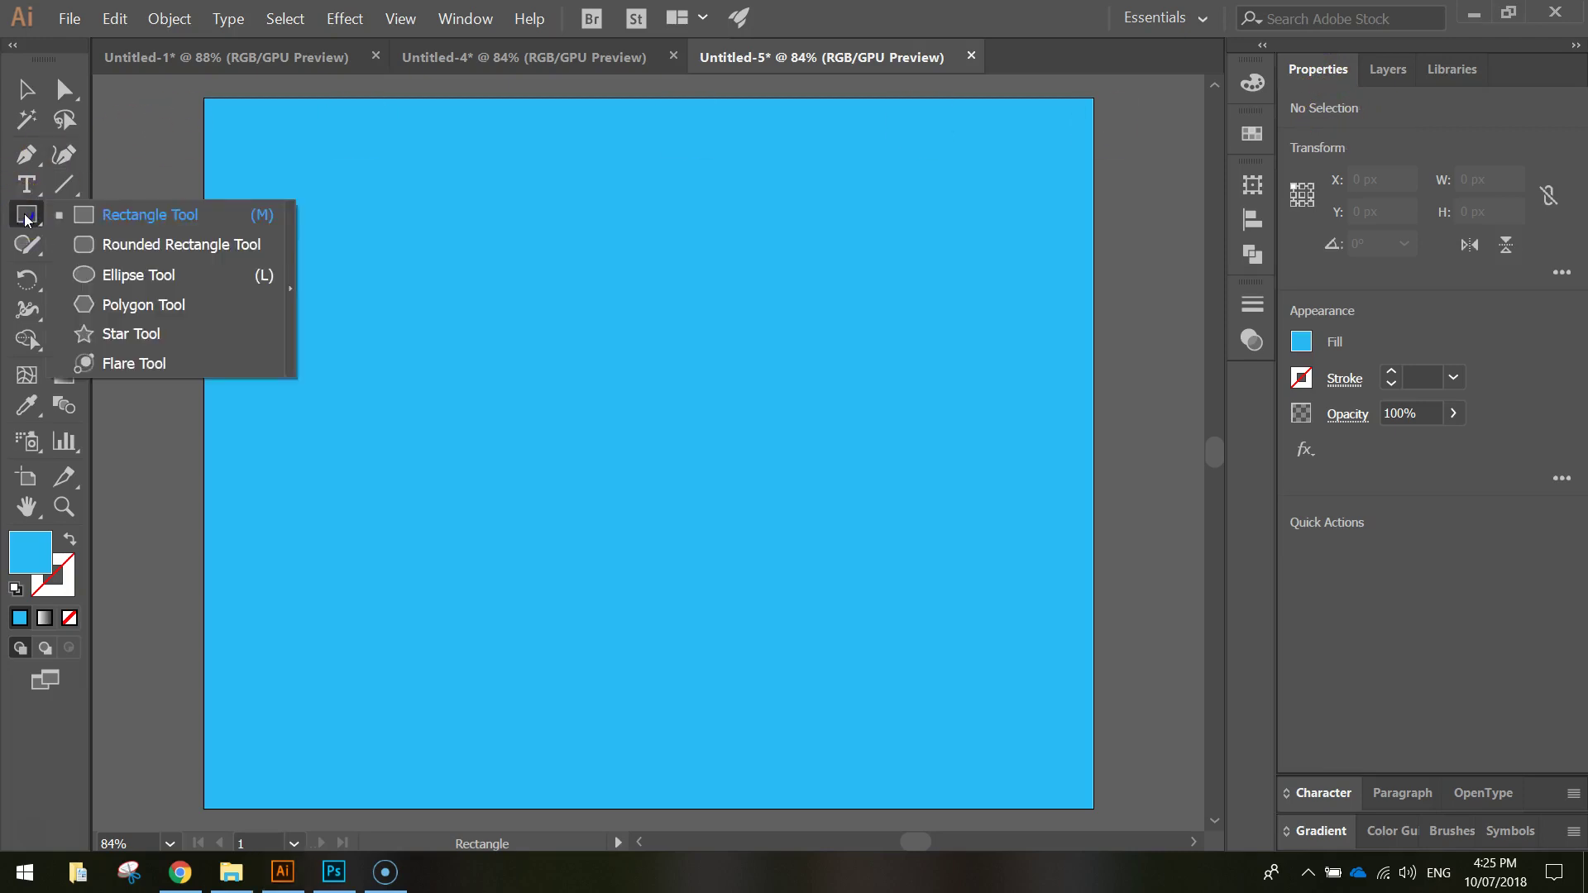
left_click(162, 305)
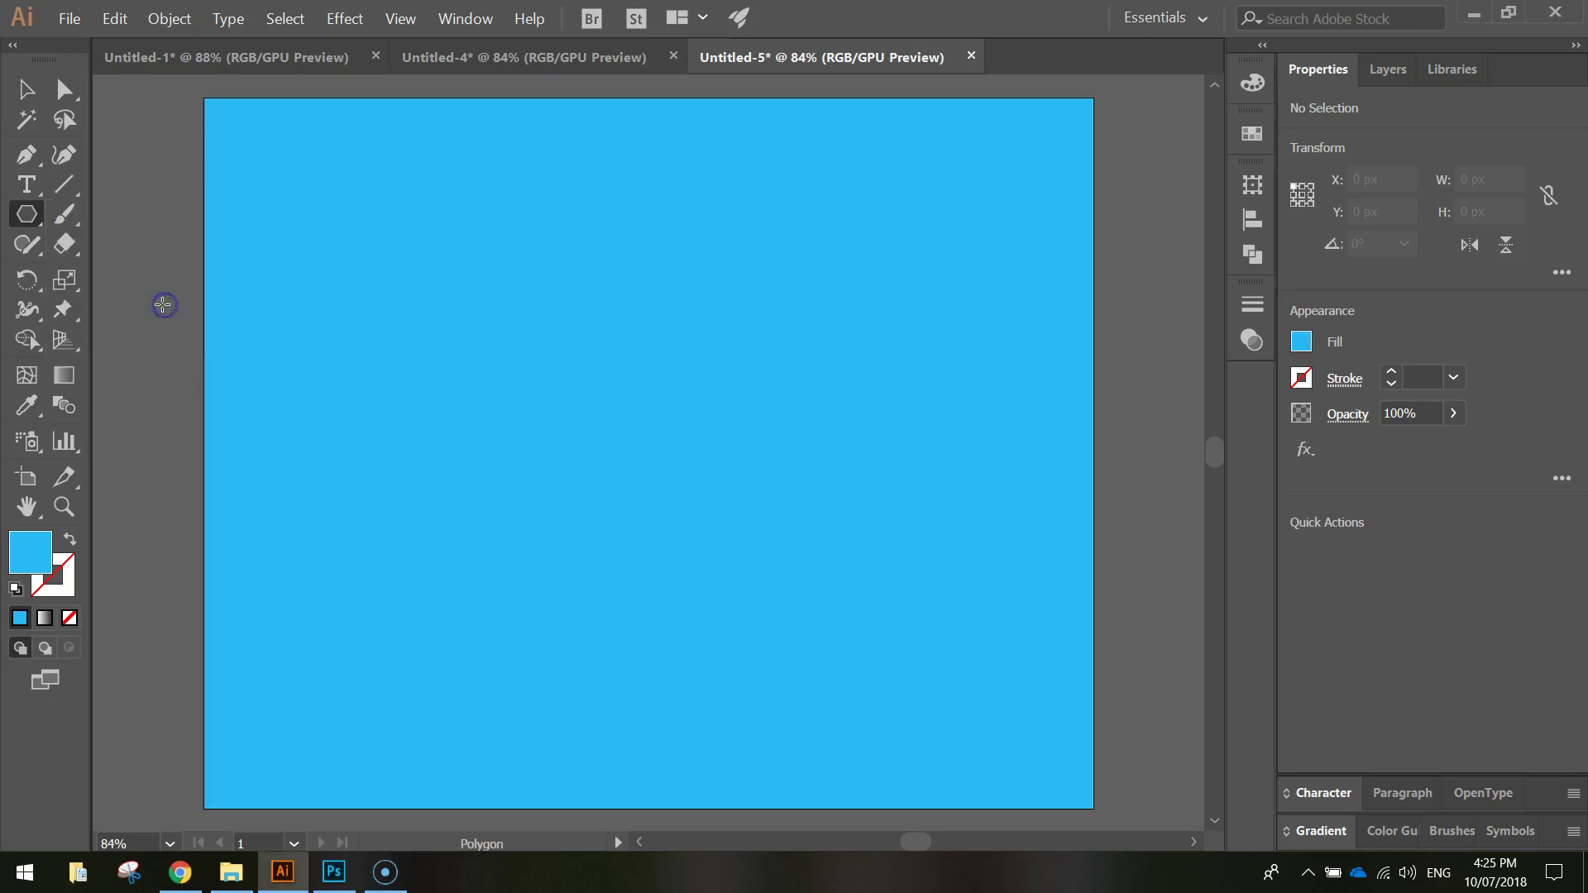
left_click(1300, 342)
left_click(1147, 389)
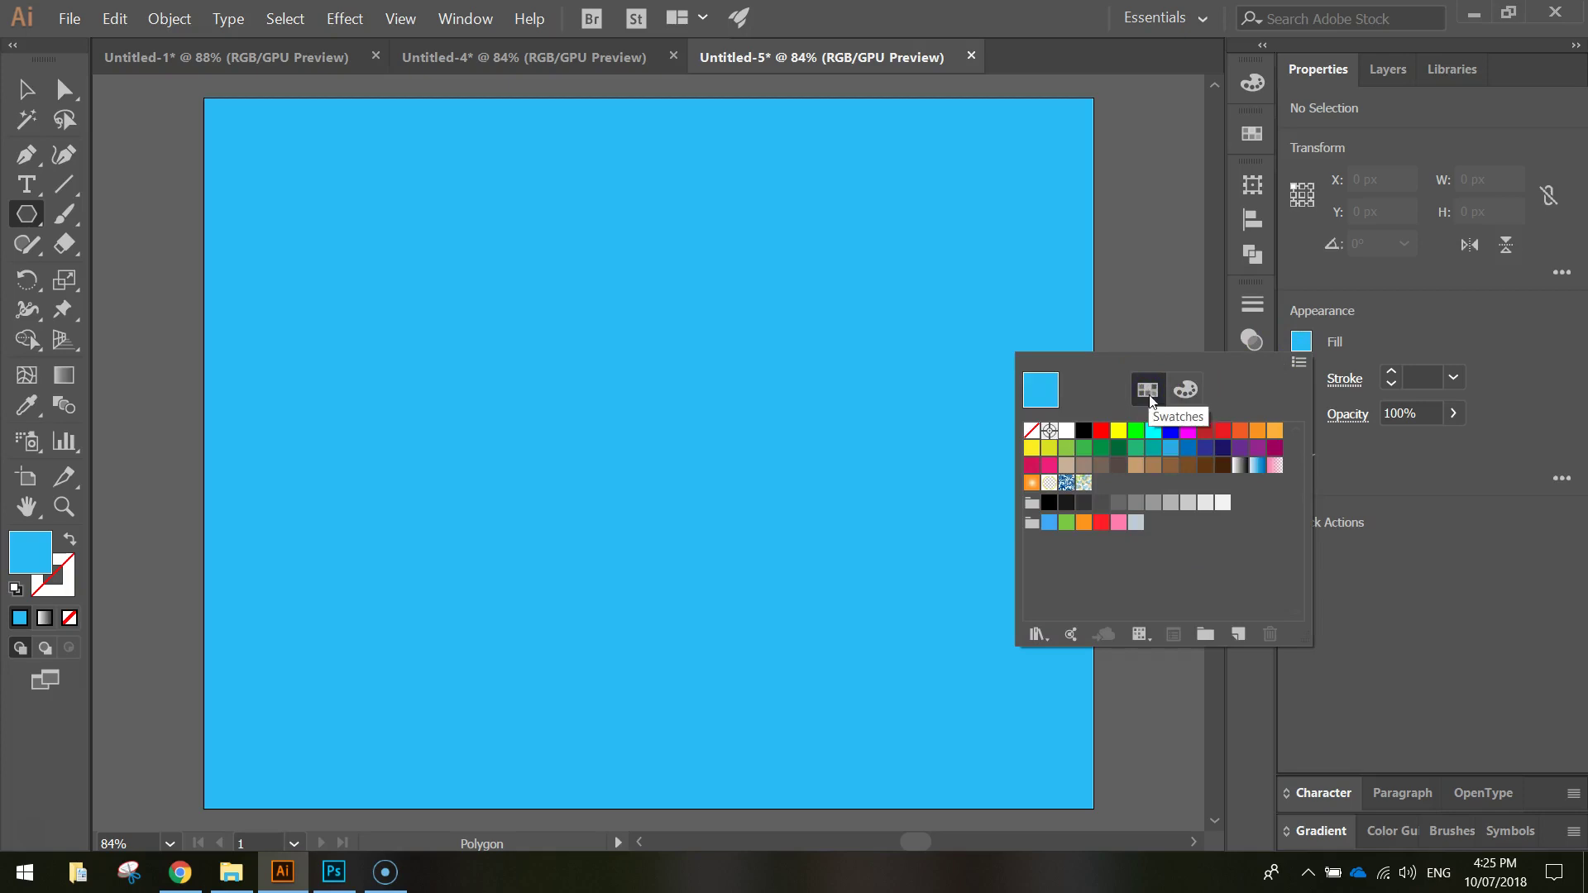
left_click(1189, 503)
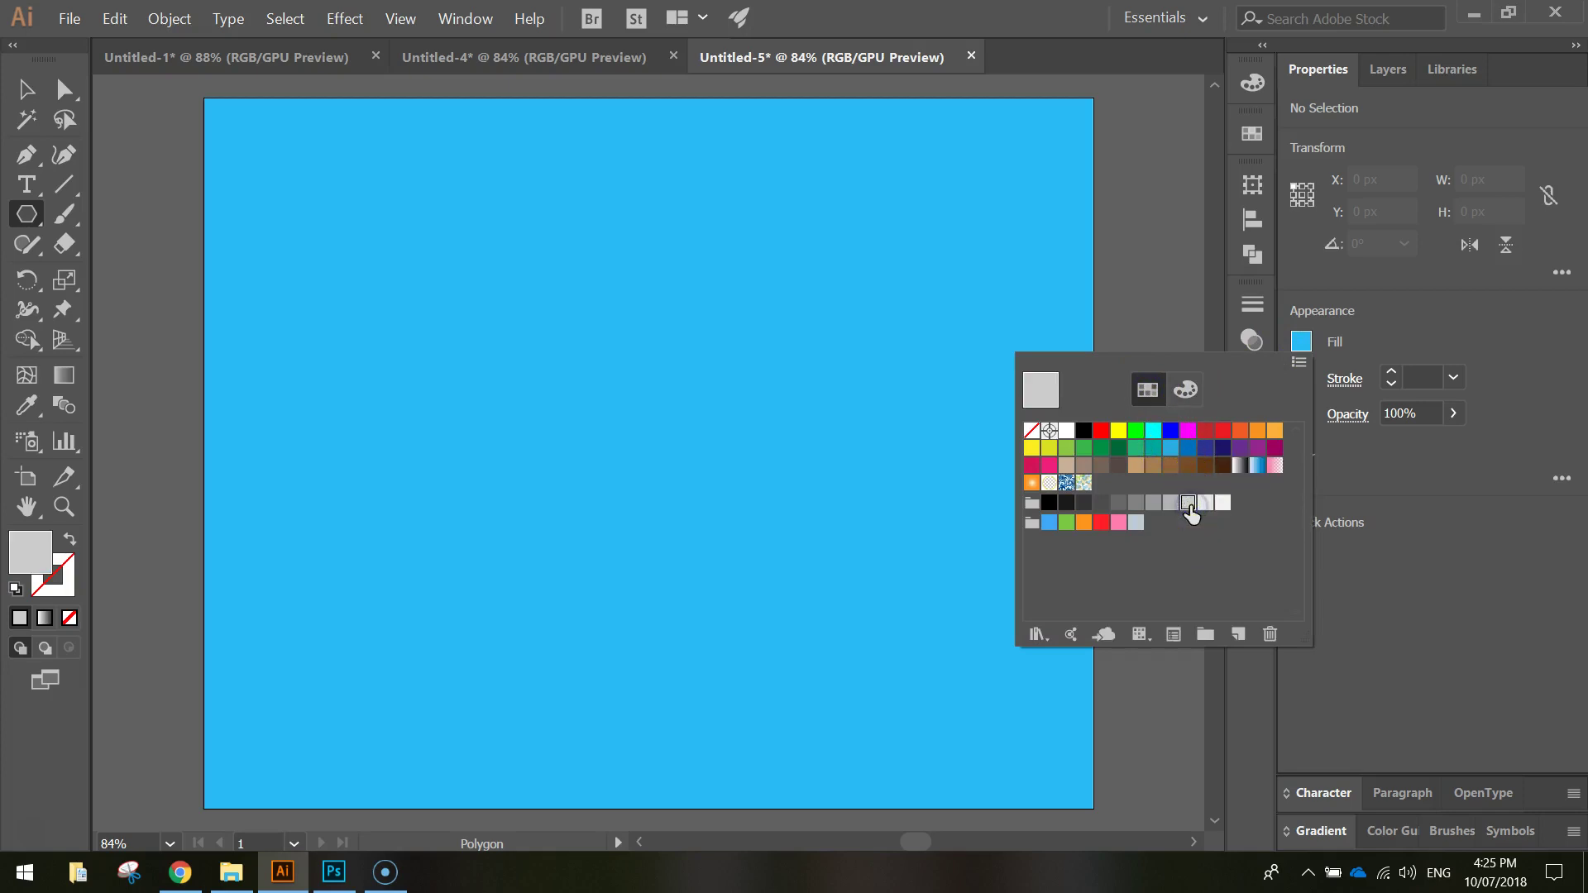
left_click(1373, 341)
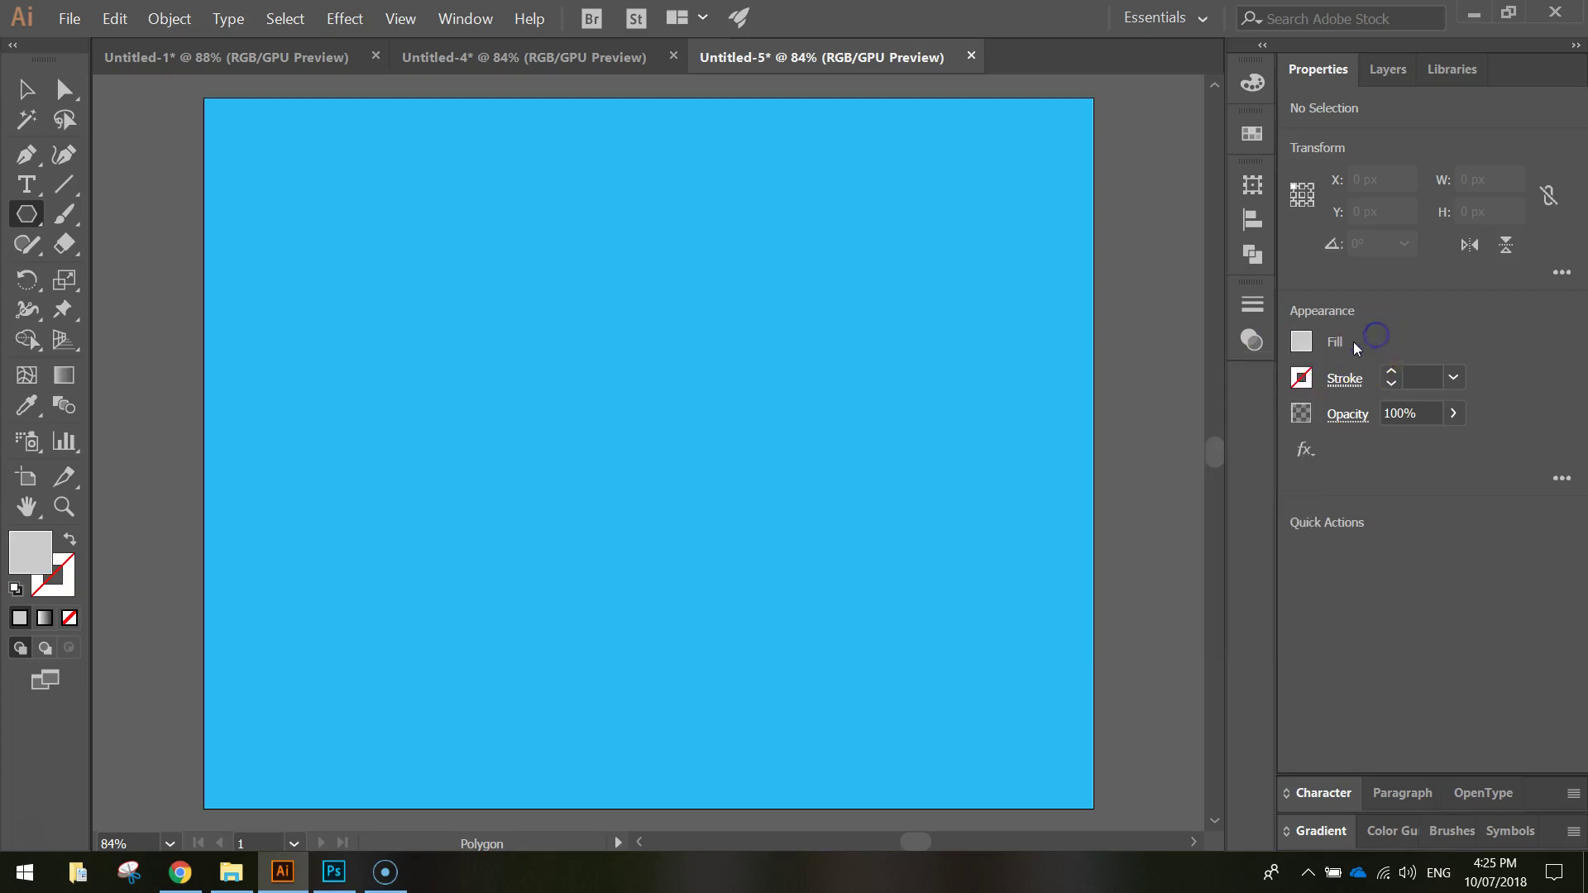
- Create a 3-sided polygon with a 250 px radius on the canvas
left_click(720, 419)
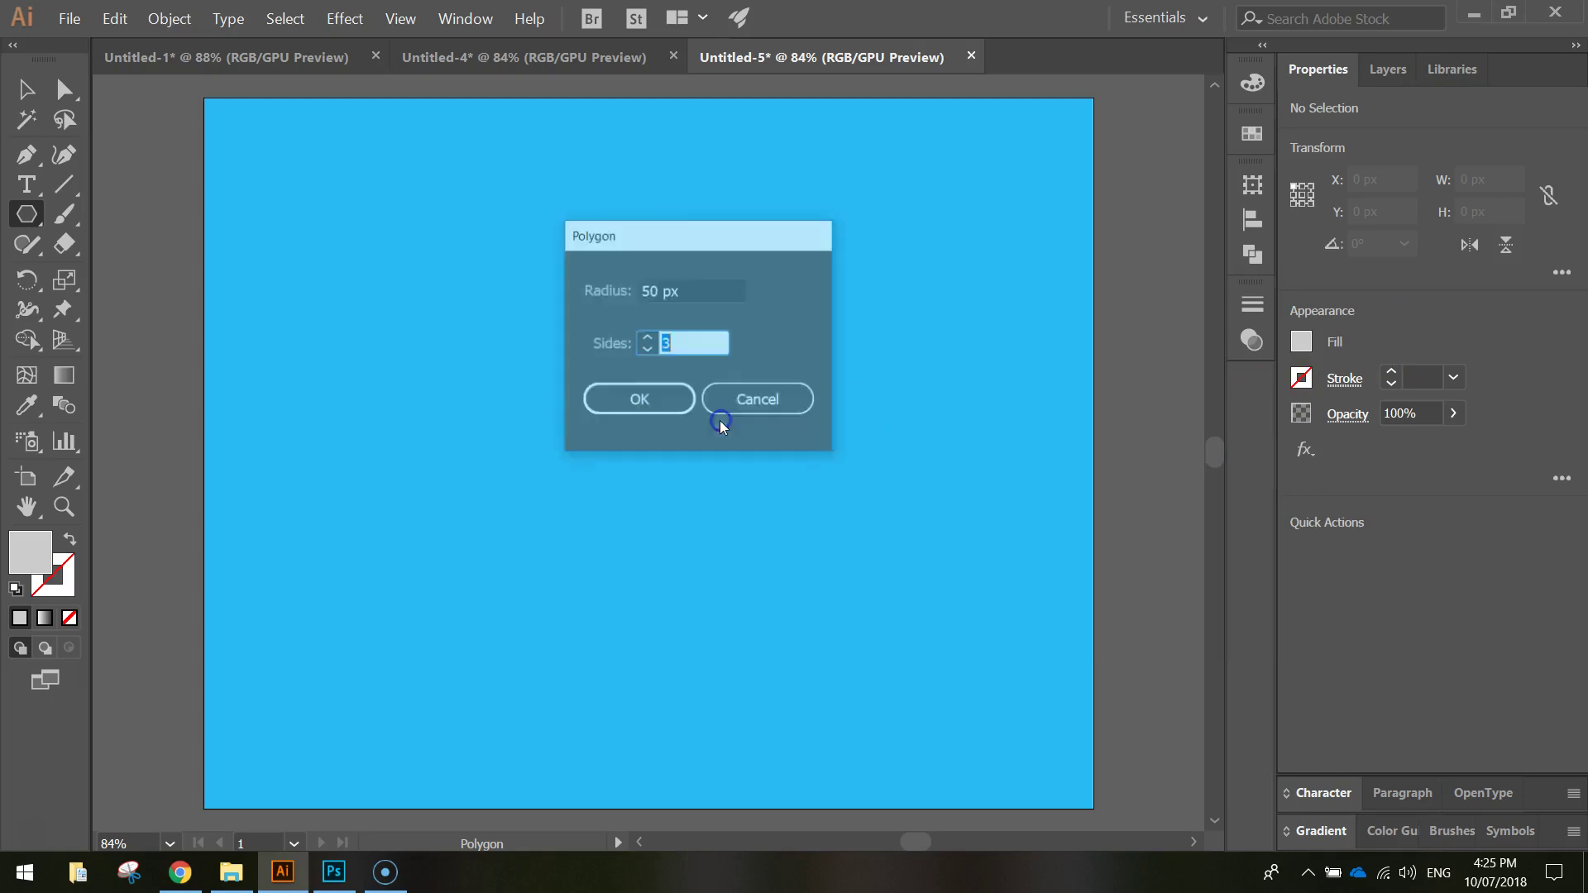
left_click(647, 337)
left_click(648, 337)
left_click(648, 337)
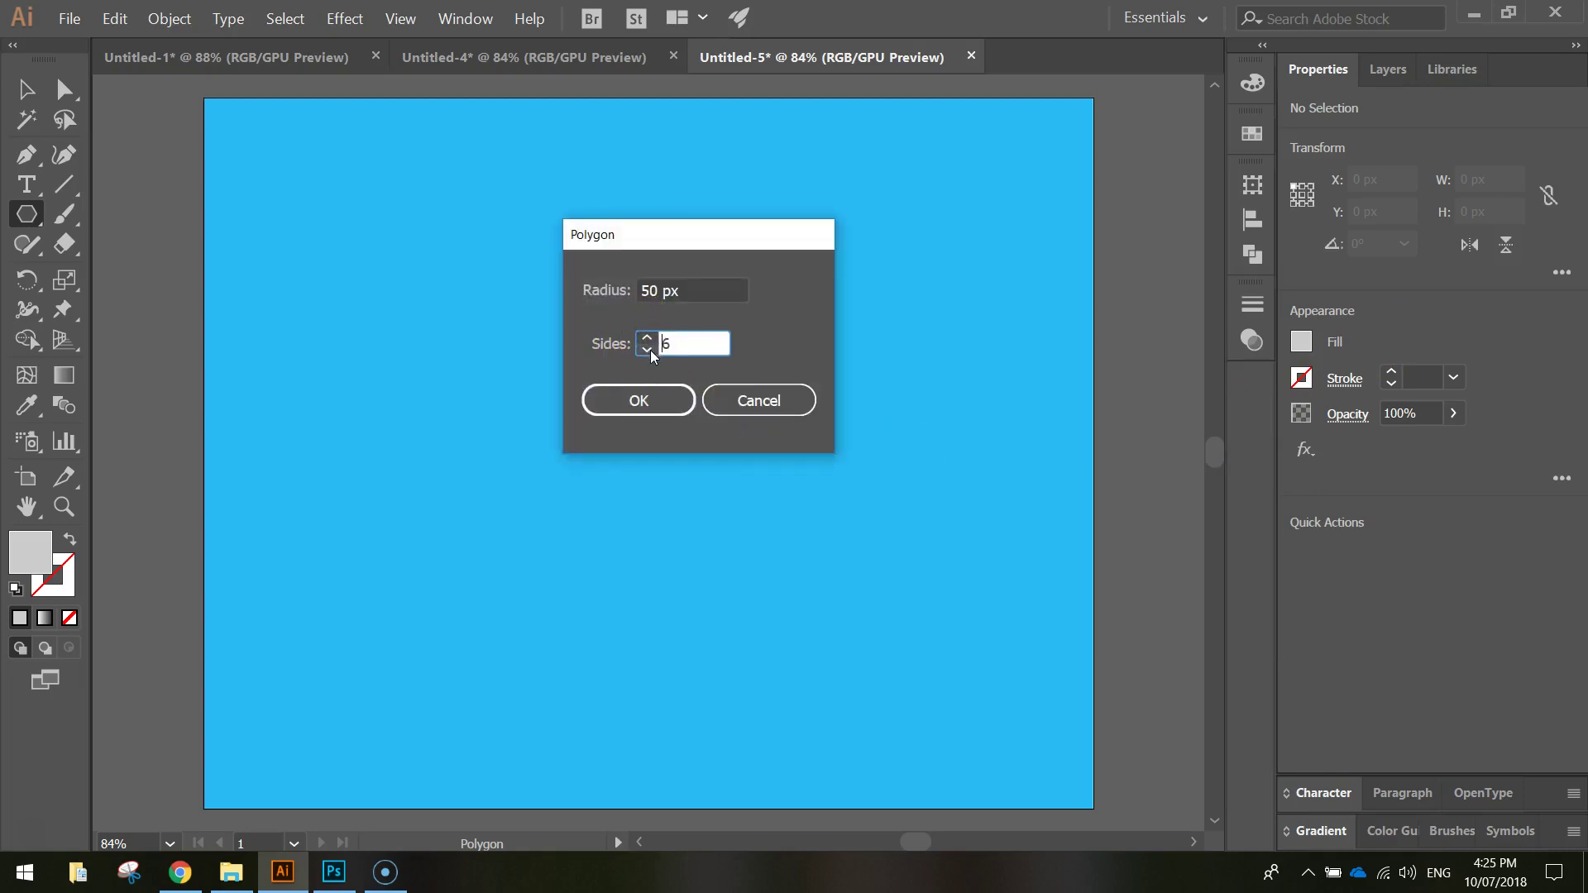
left_click(647, 349)
left_click(647, 350)
left_click(648, 349)
left_click(645, 292)
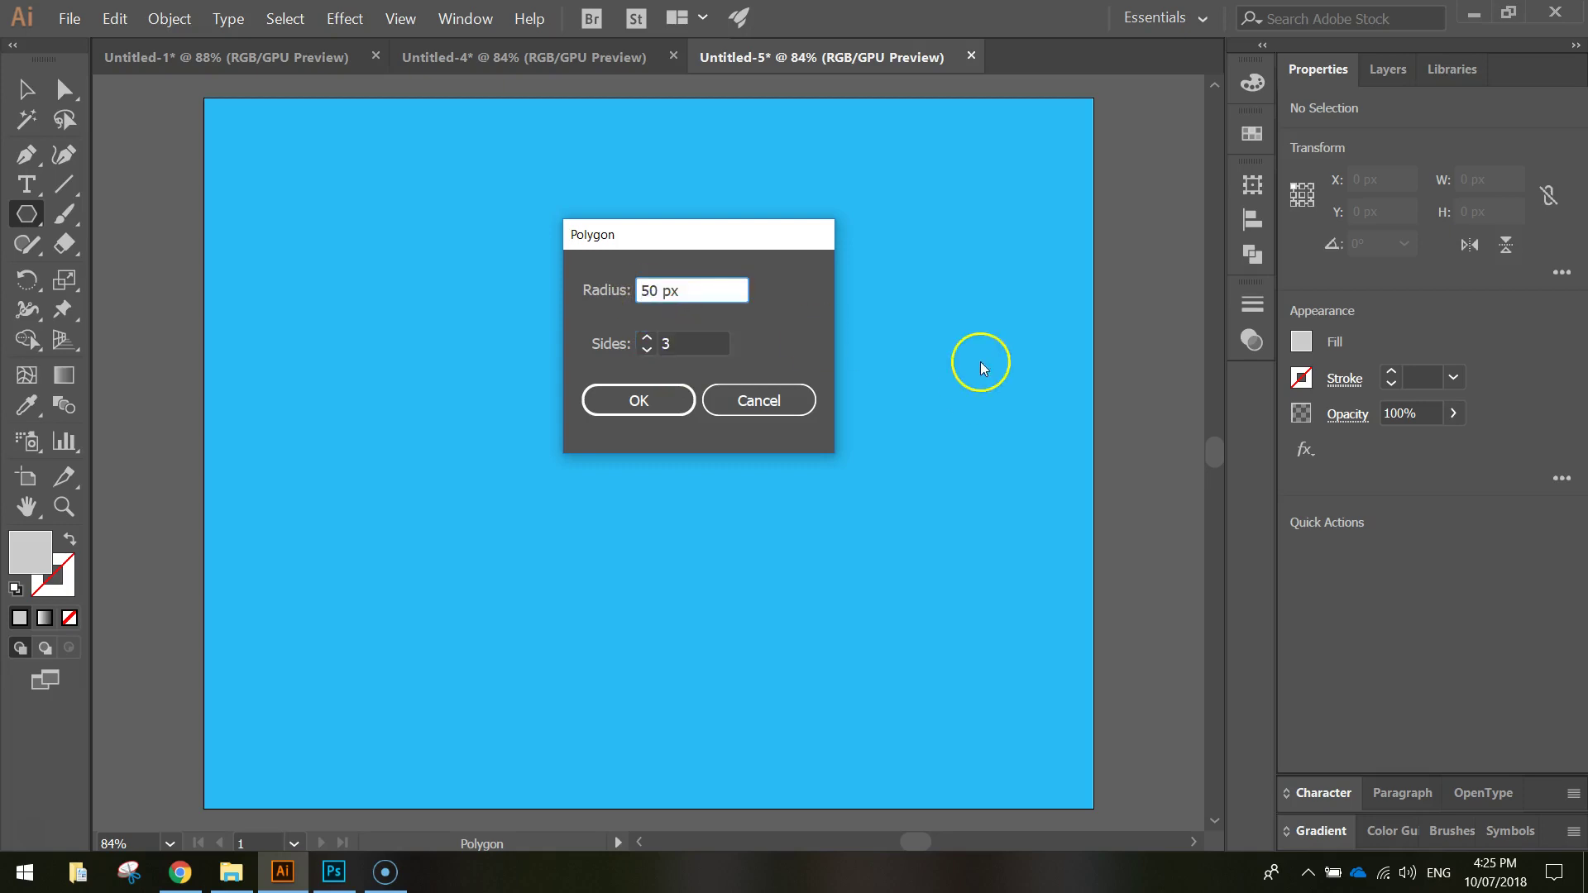
type("2")
left_click(663, 405)
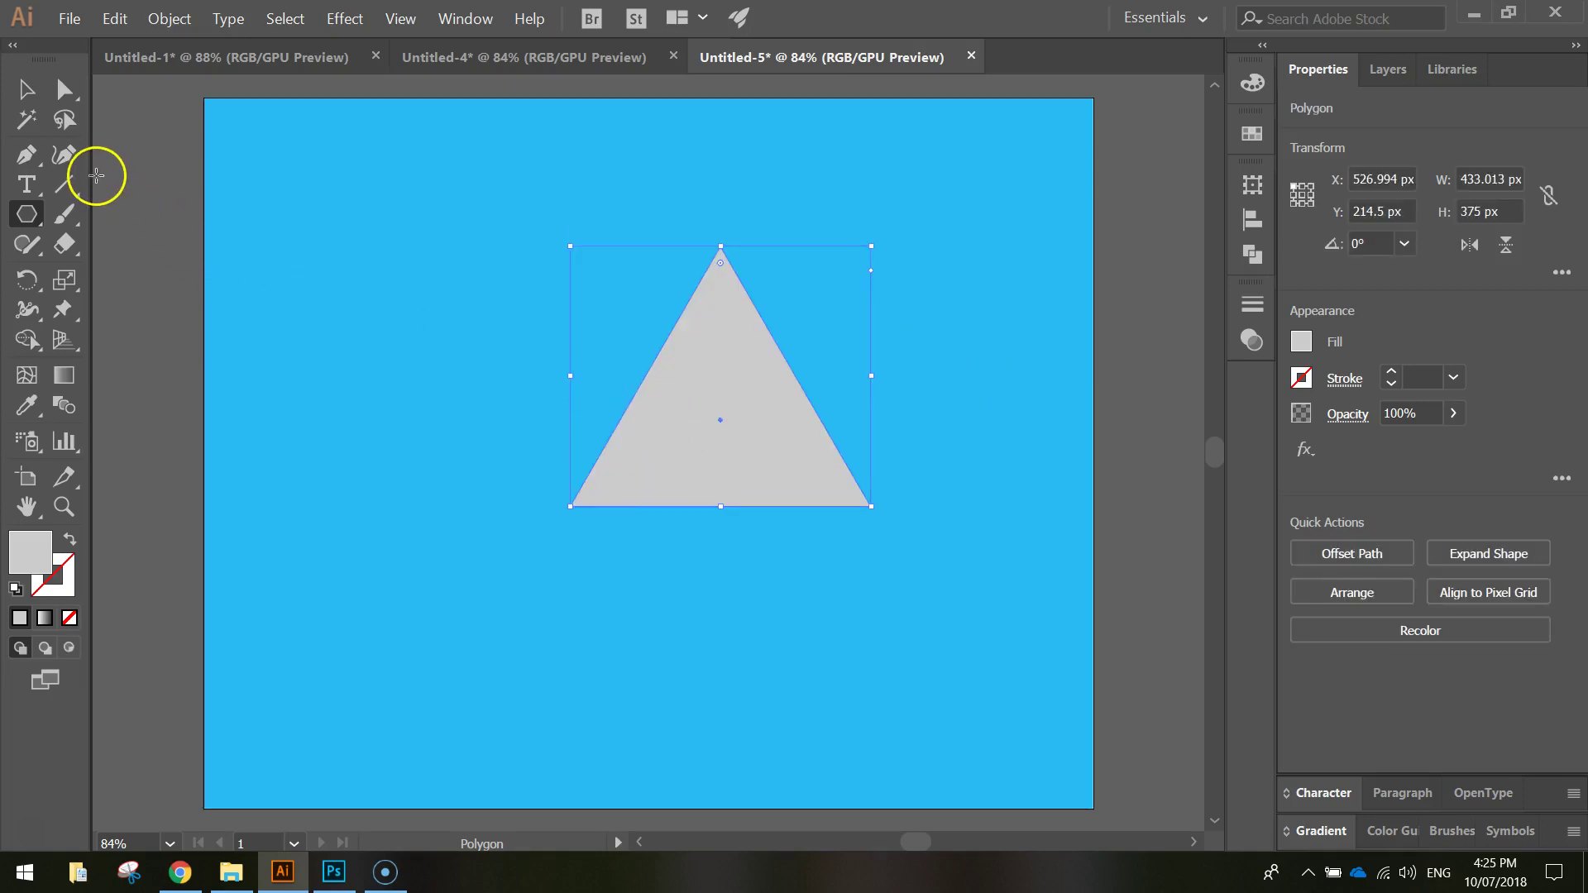
- Scale the triangle up to about 757 × 655 px and center it horizontally on the artboard
left_click(27, 89)
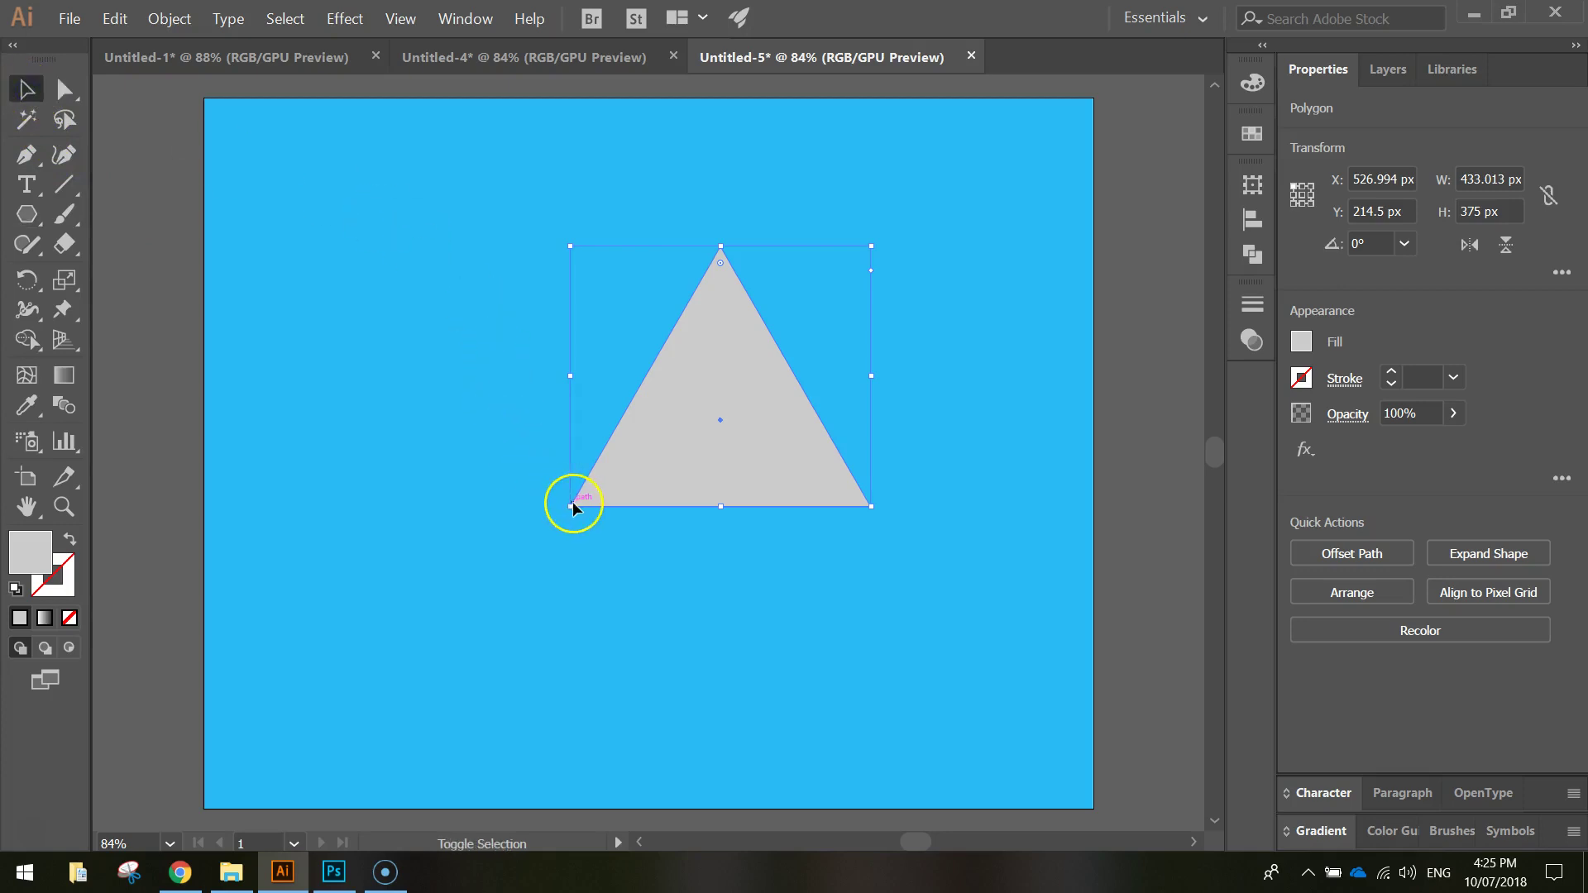
left_click_drag(571, 509, 400, 718)
left_click(638, 582, "shift")
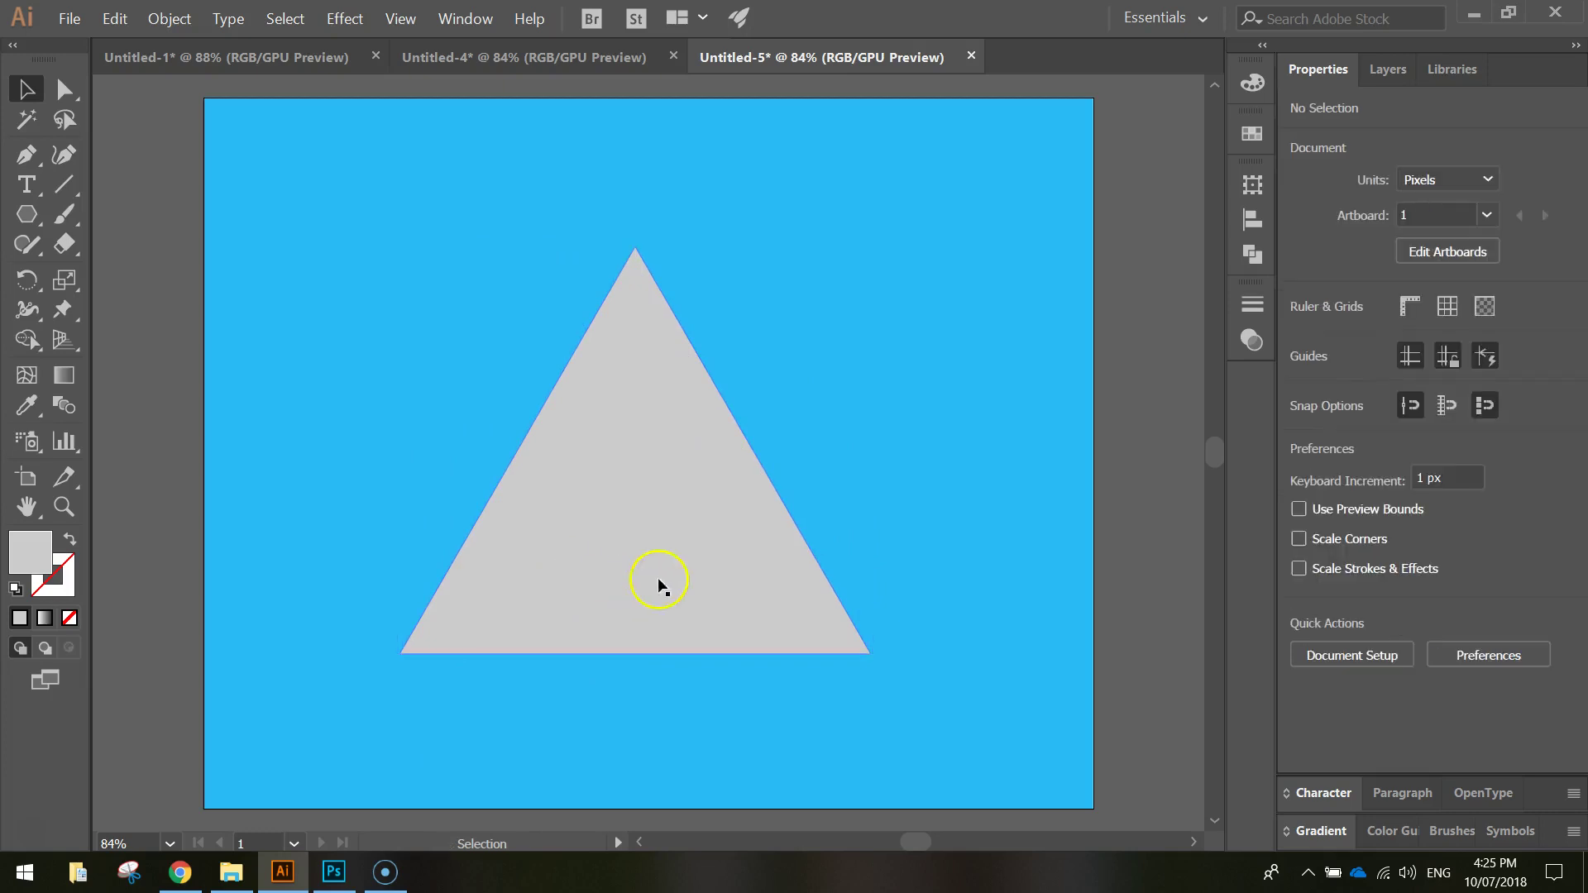
left_click(826, 621)
left_click_drag(875, 656, 925, 701)
left_click_drag(780, 613, 874, 582)
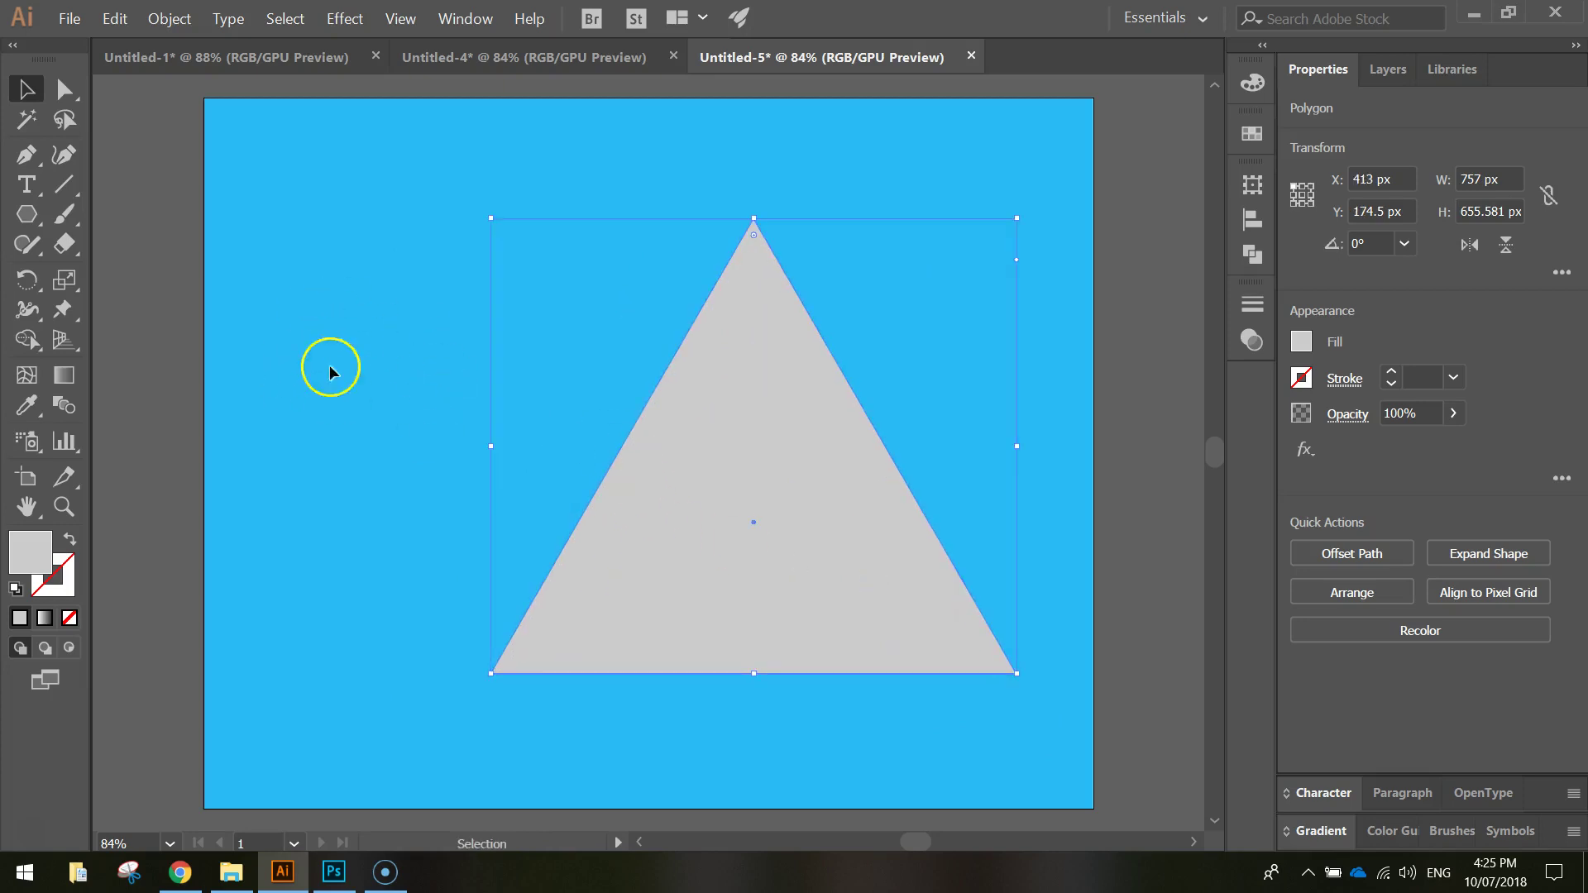
mouse_move(691, 506)
left_mouse_down()
mouse_move(701, 518)
mouse_move(688, 510)
left_mouse_up()
left_click(1151, 370)
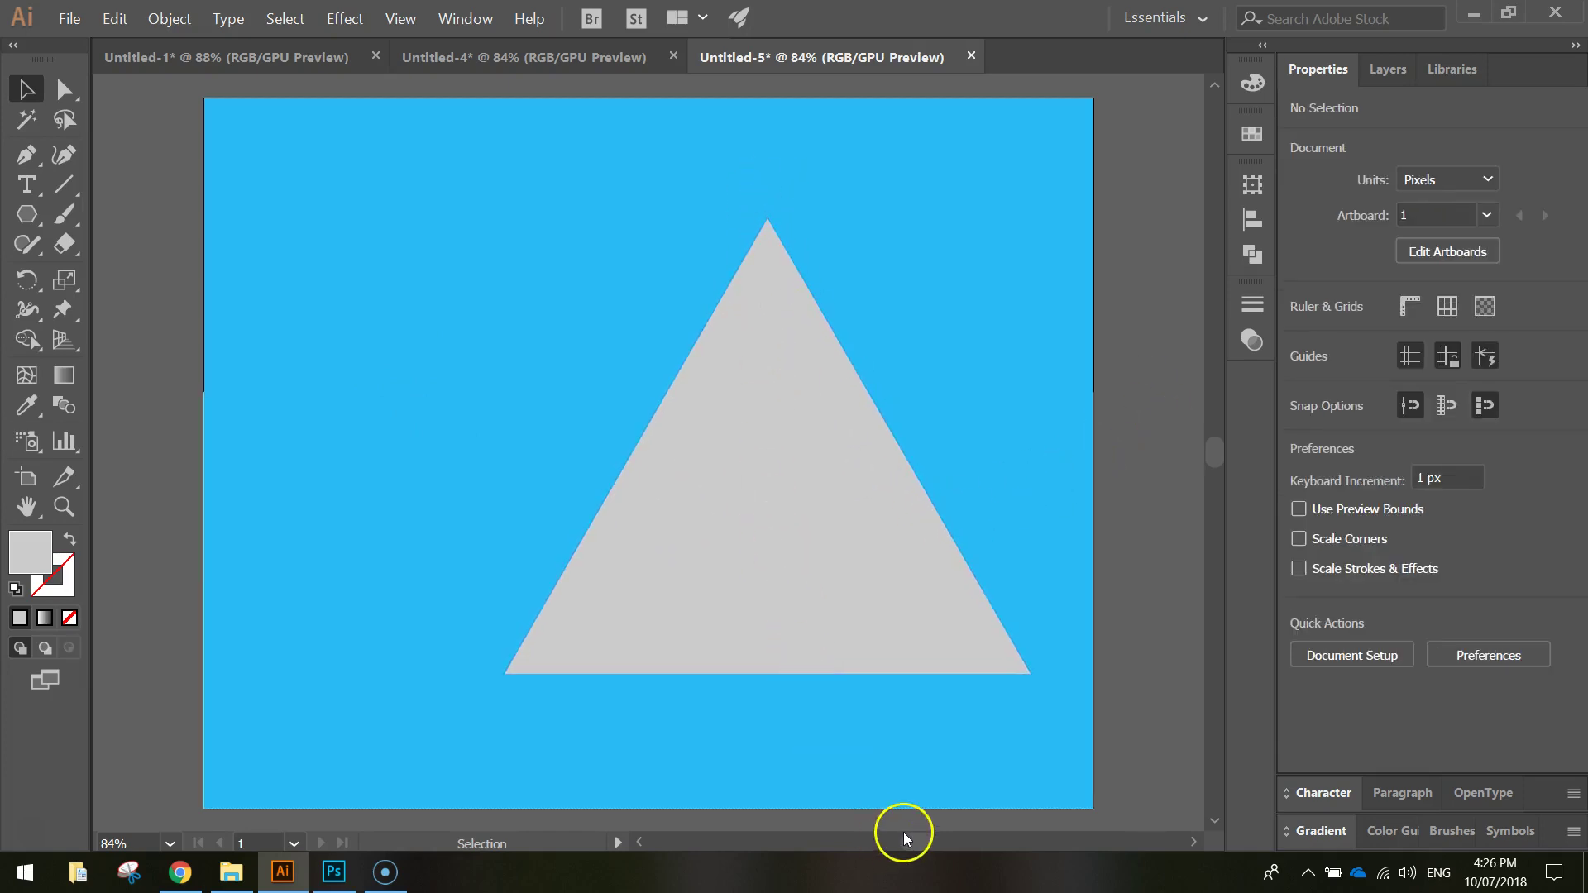
- Draw a black rectangle over the triangle's right half from the peak, at 20% opacity
left_click_drag(26, 214, 135, 221)
left_click(132, 220)
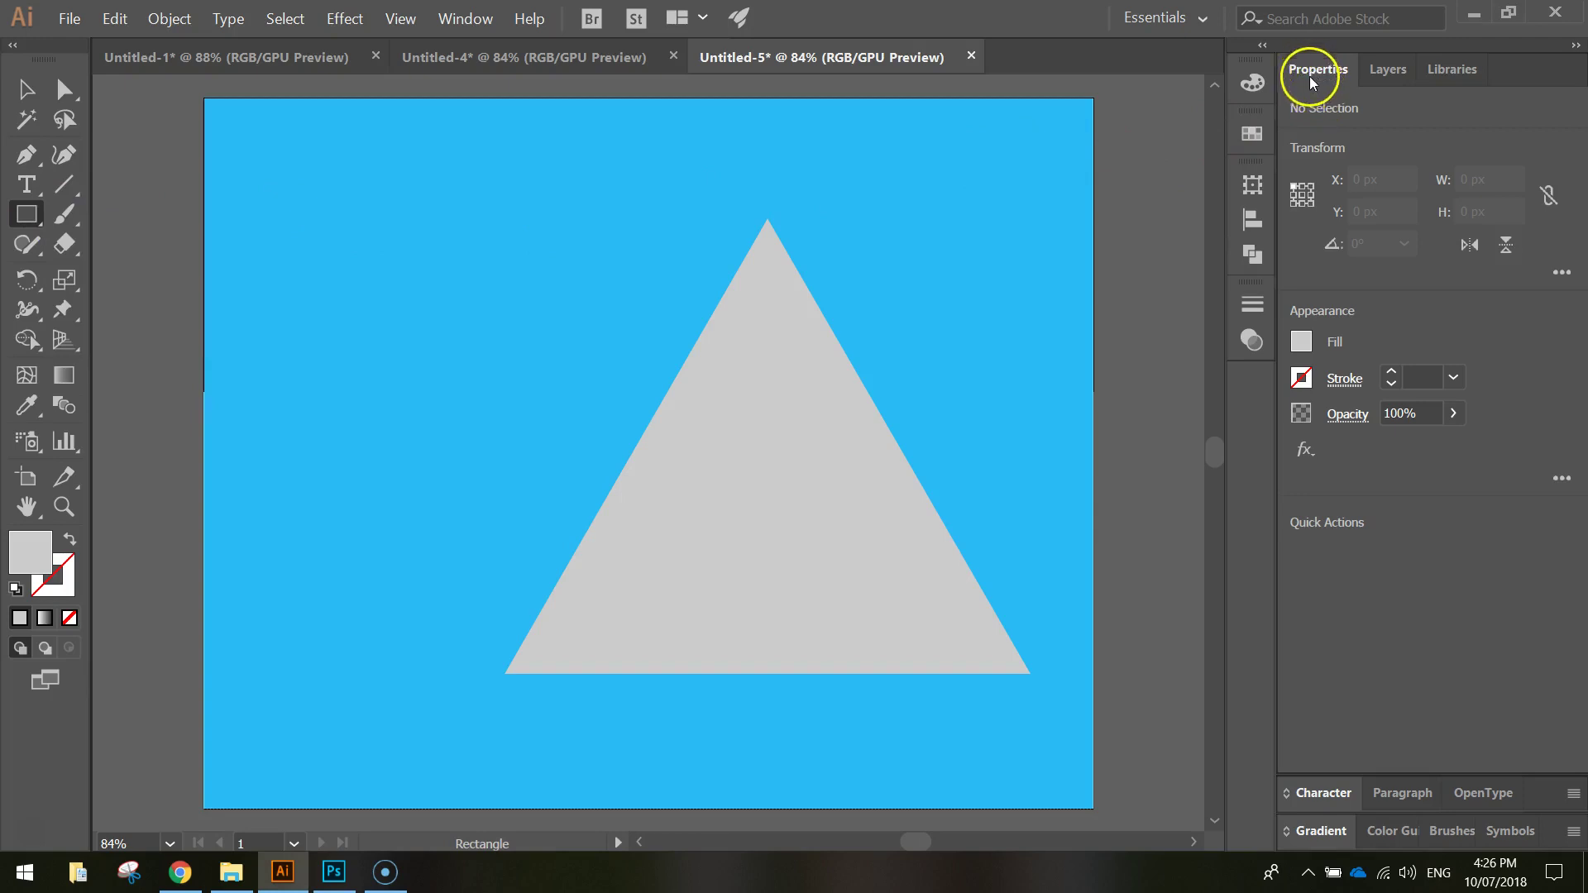
left_click(1309, 341)
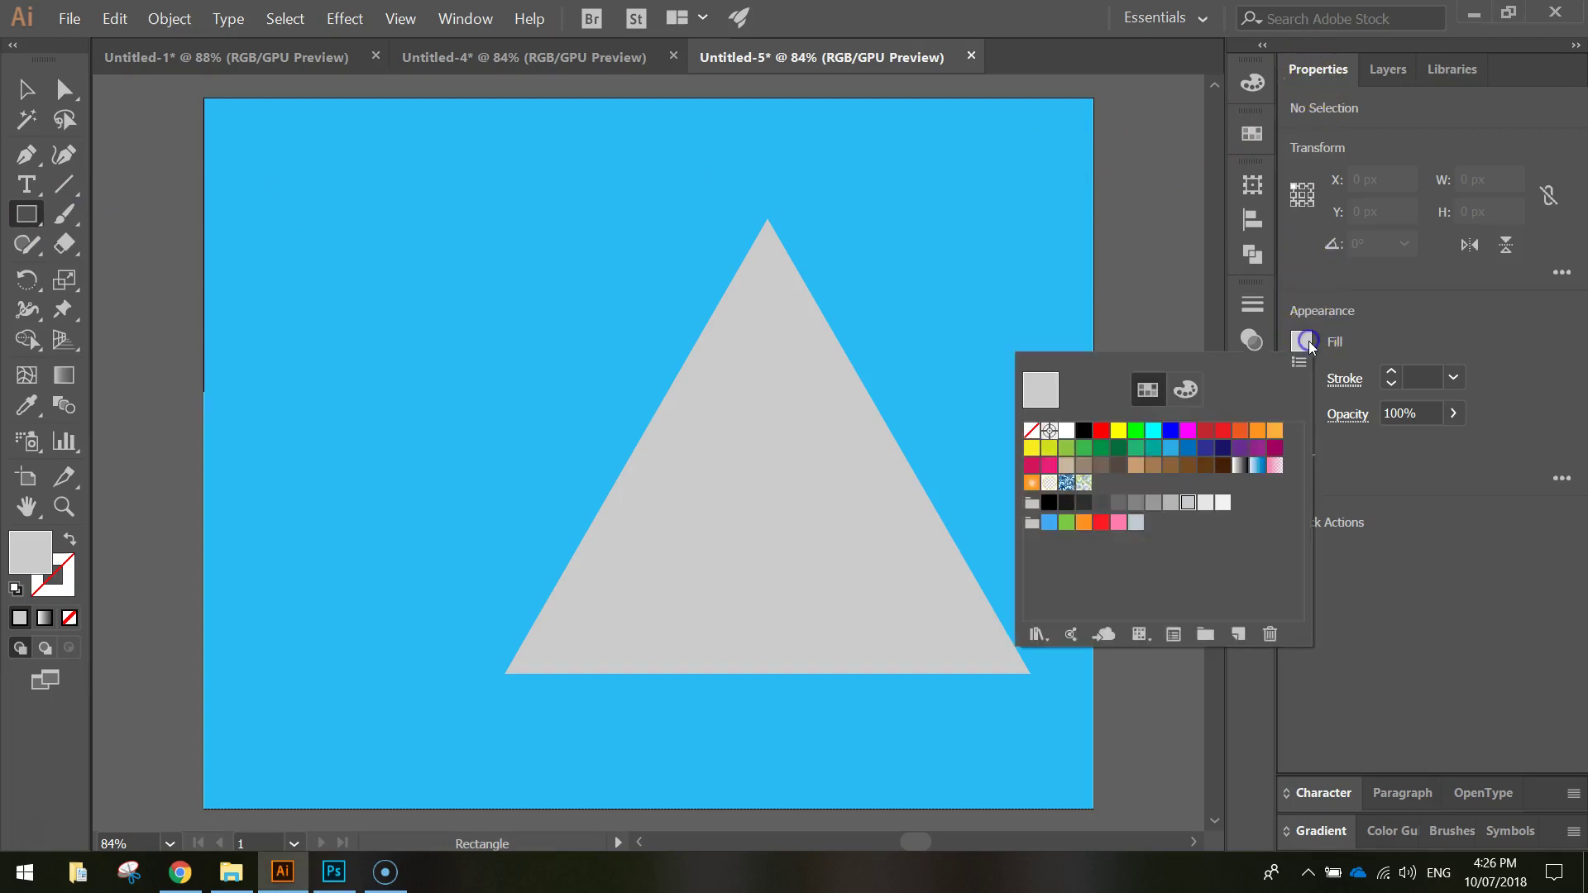
left_click(1083, 430)
left_click(1372, 312)
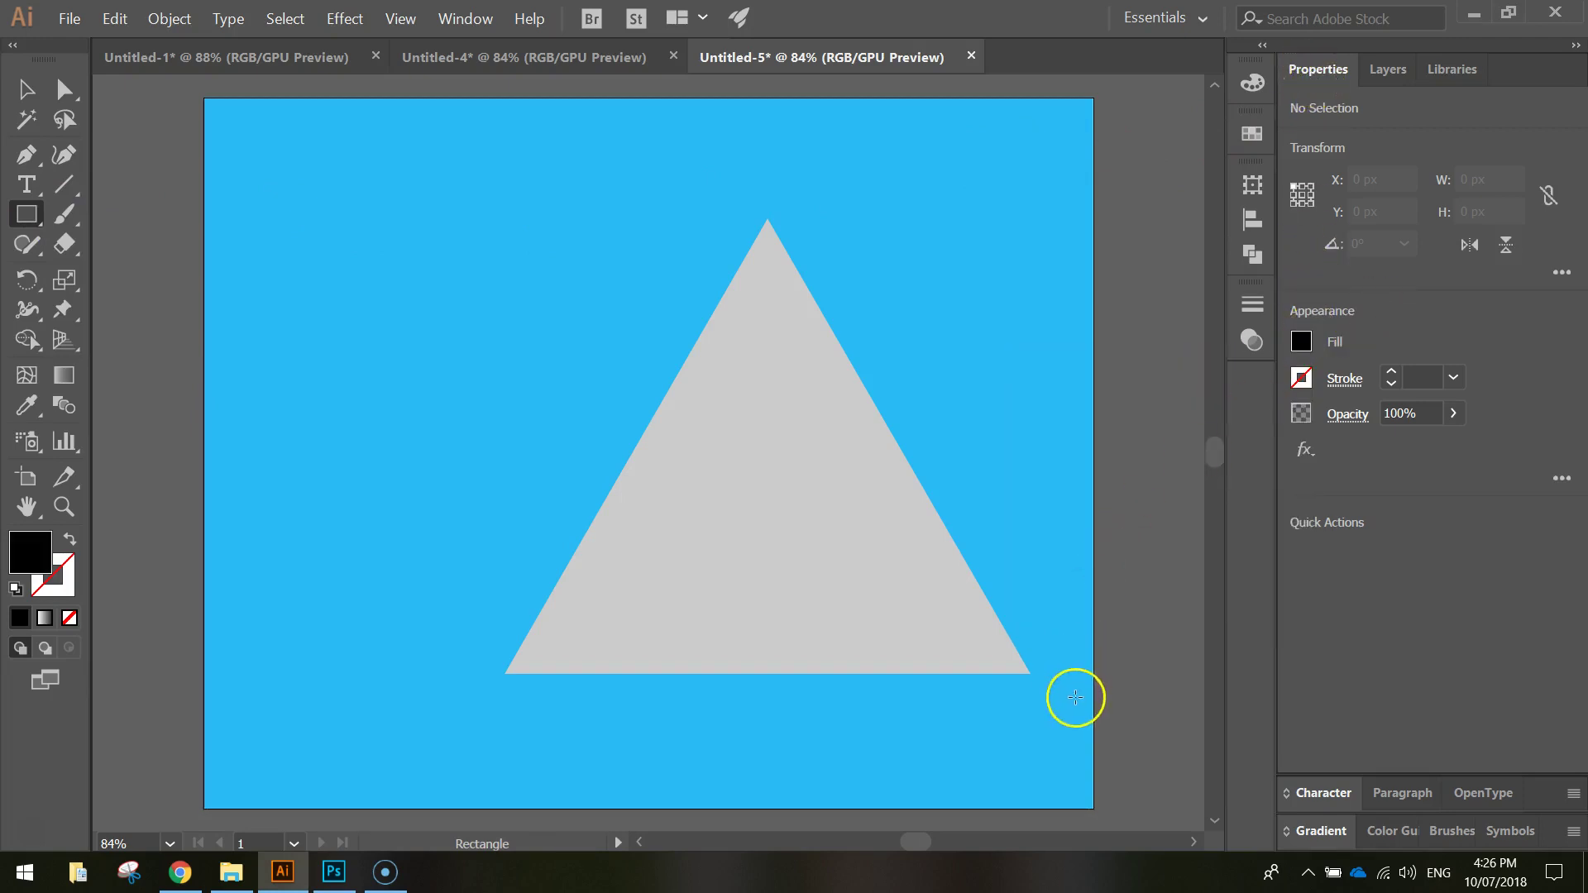
mouse_move(1076, 697)
left_mouse_down()
mouse_move(929, 352)
mouse_move(765, 183)
left_mouse_up()
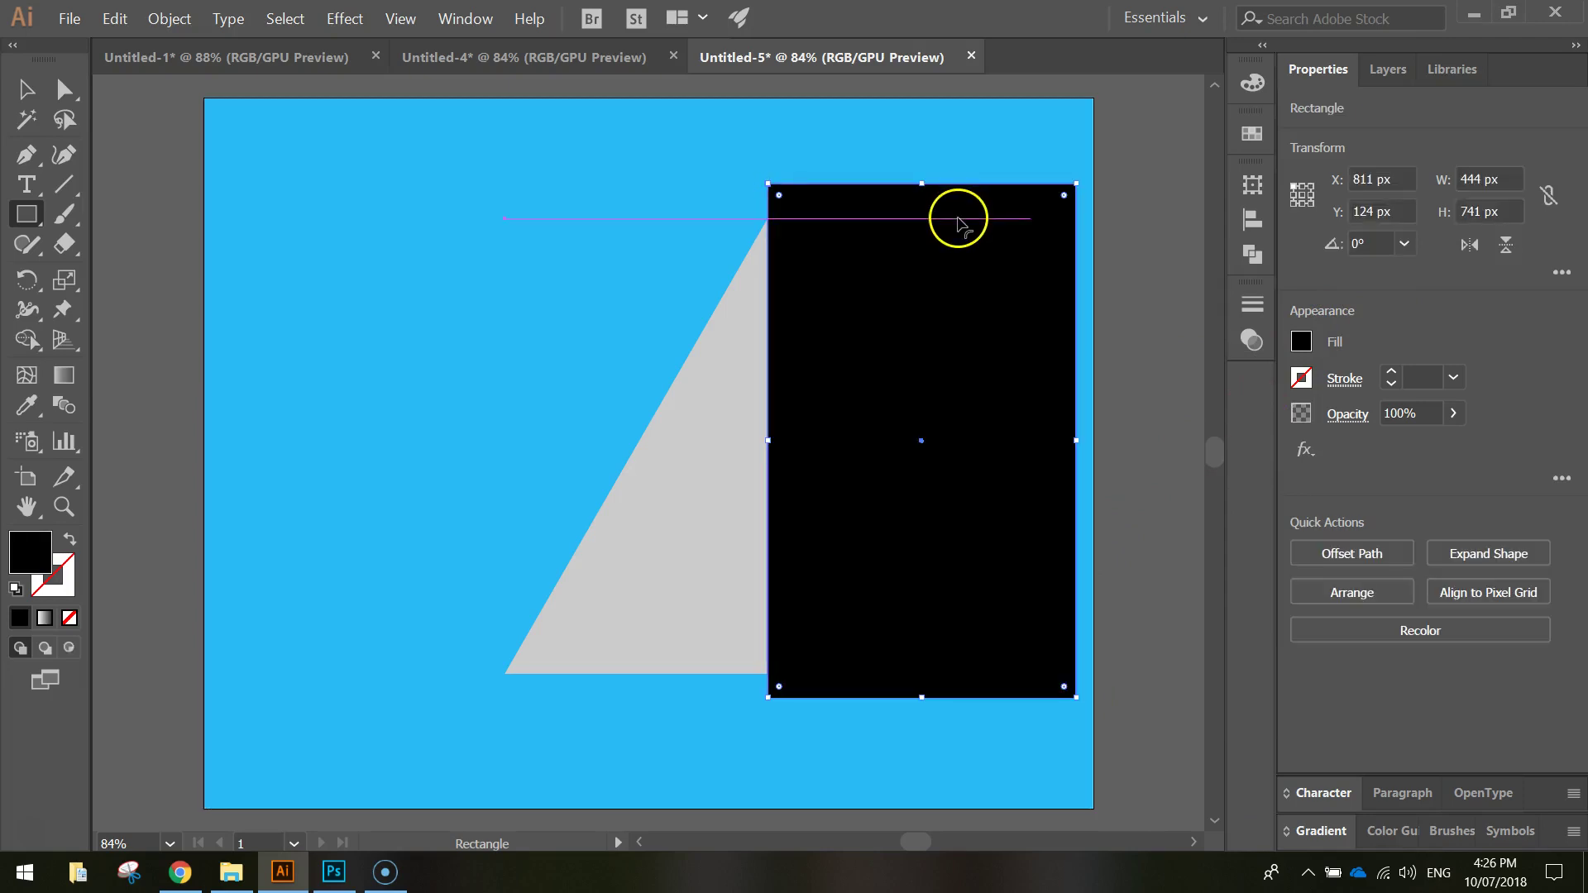
left_click_drag(1395, 412, 1333, 400)
key("Tab")
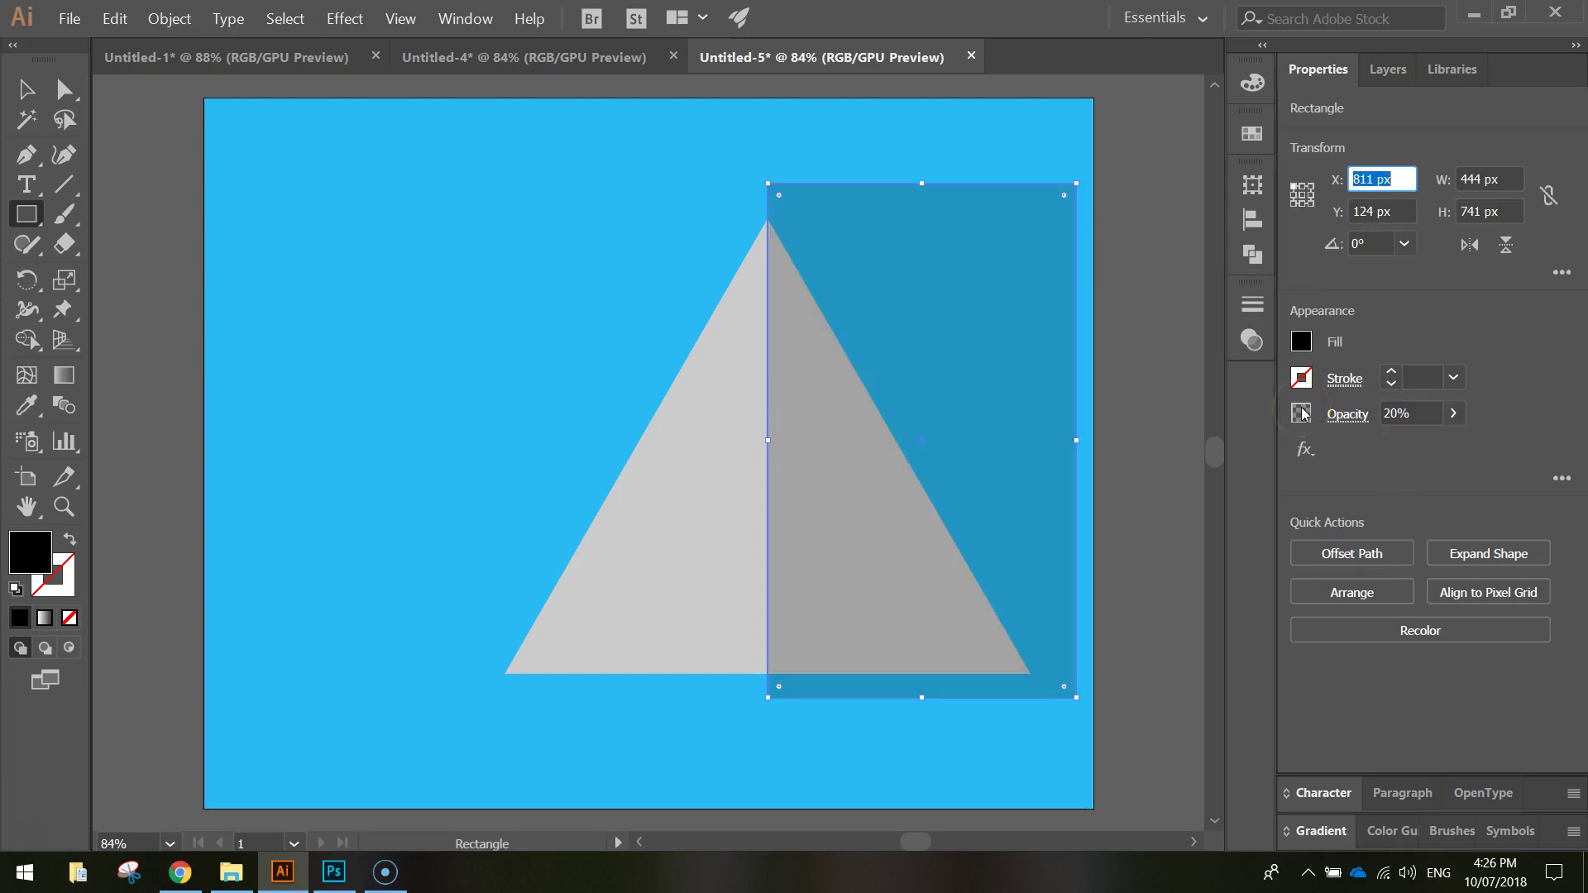
- Use the Shape Builder tool to delete the shading rectangle's parts outside the triangle
left_click(26, 89)
left_click_drag(473, 164, 1098, 697)
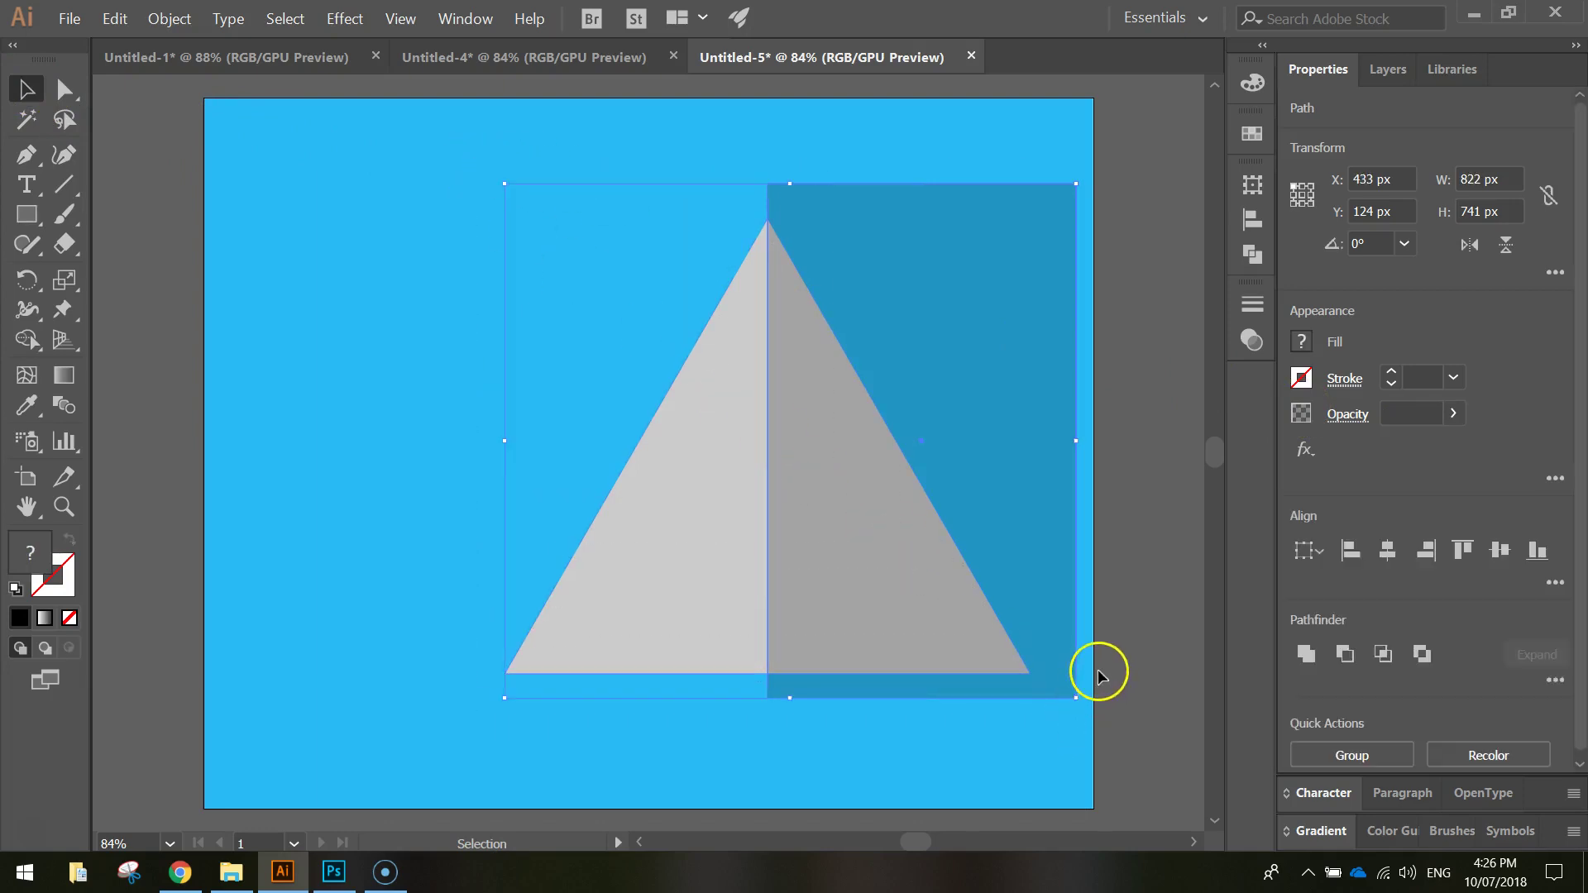
left_click(29, 345)
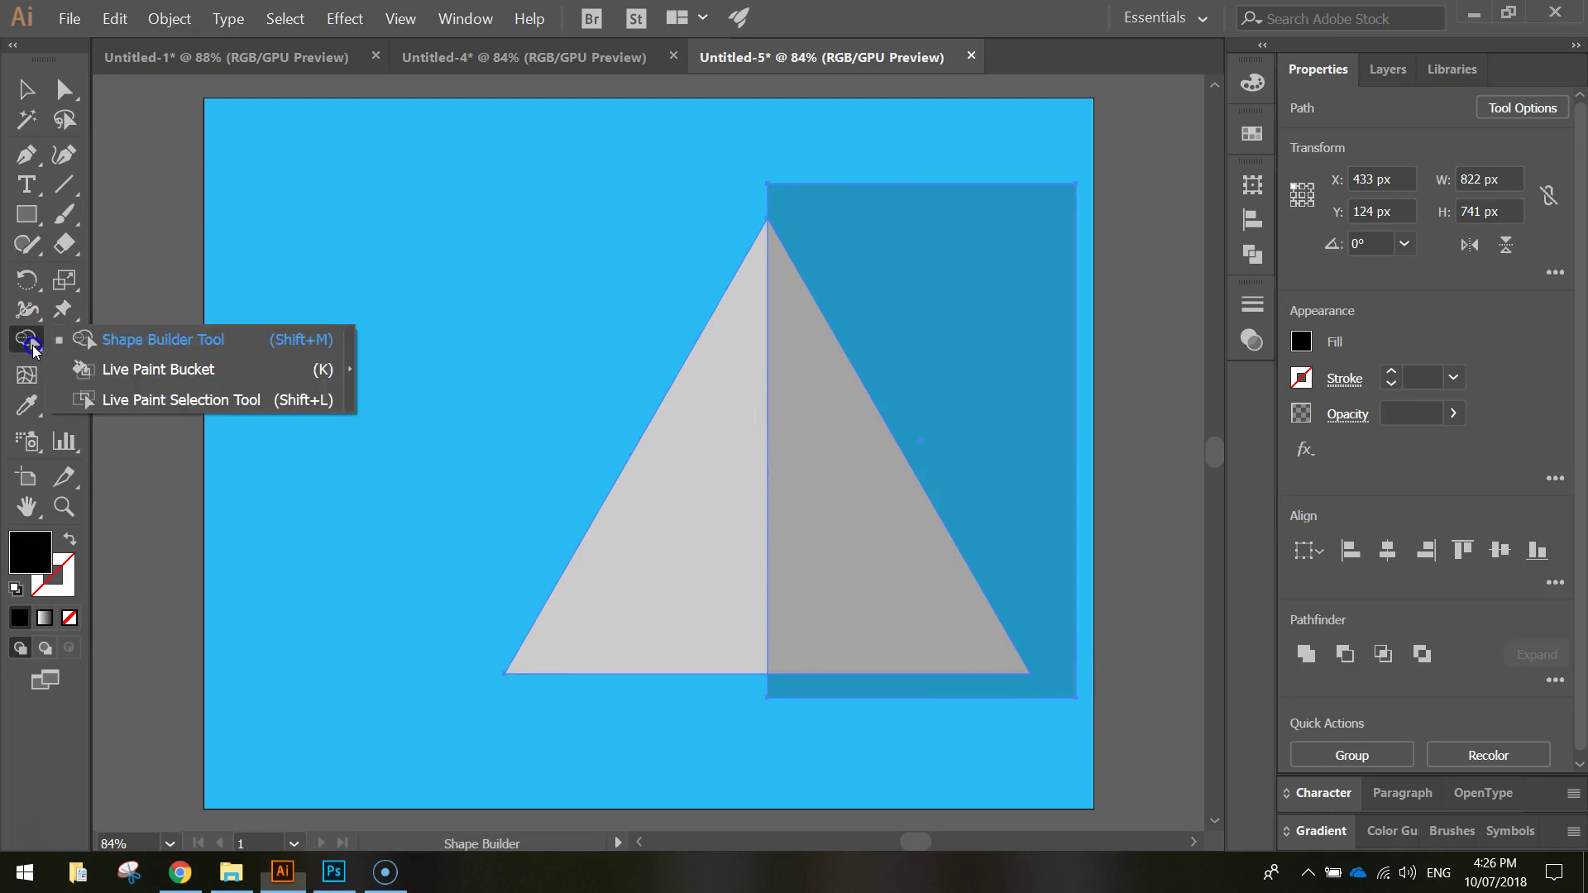
left_click(124, 347)
left_click(27, 341)
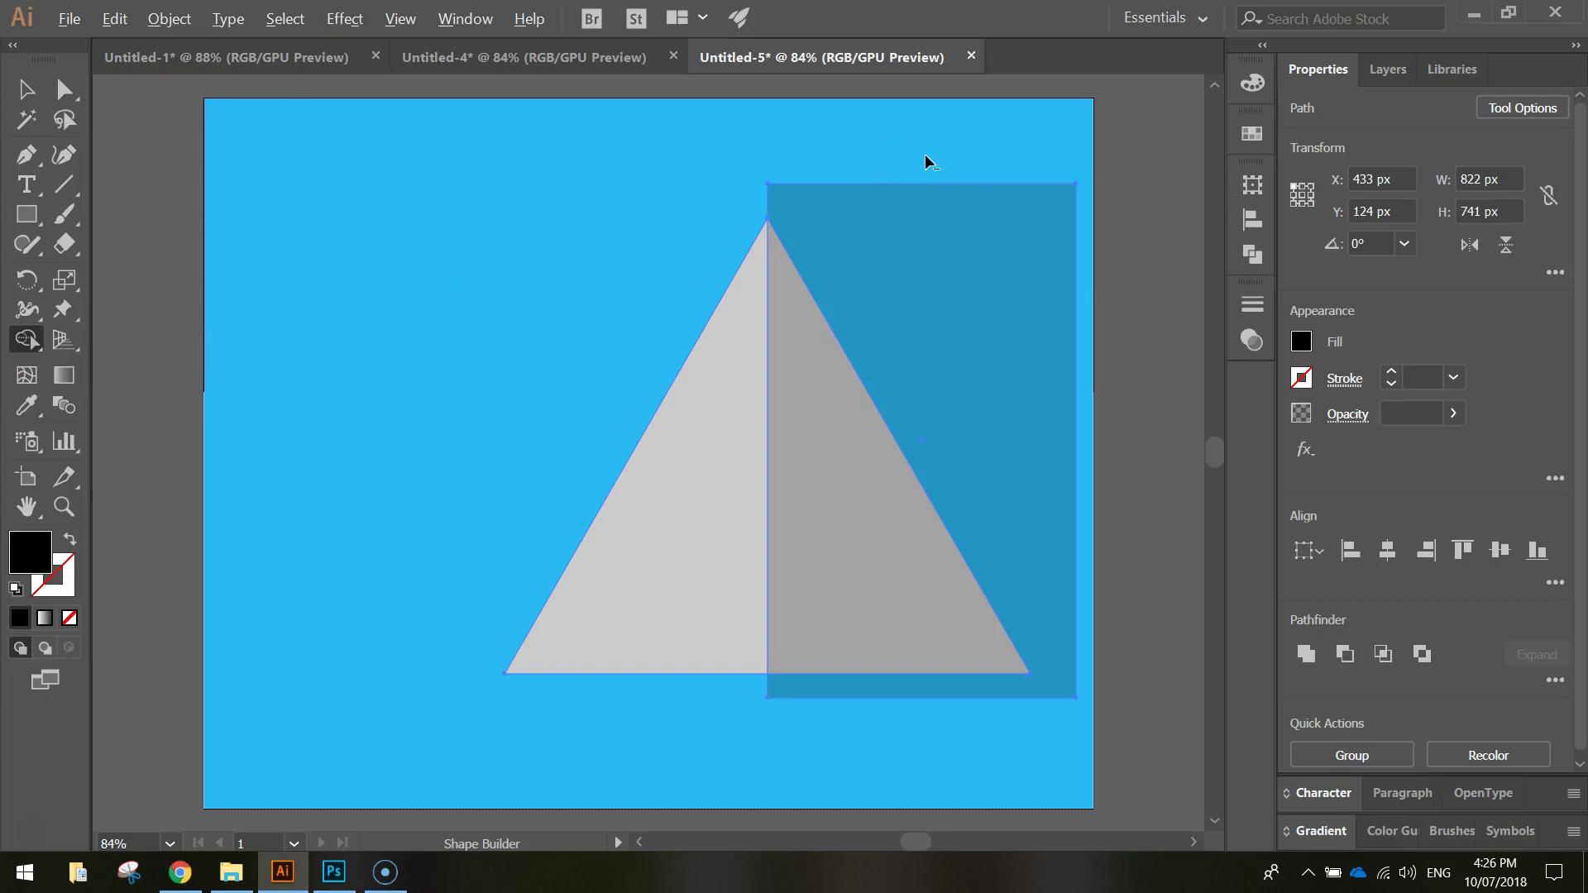
left_click_drag(947, 167, 965, 202)
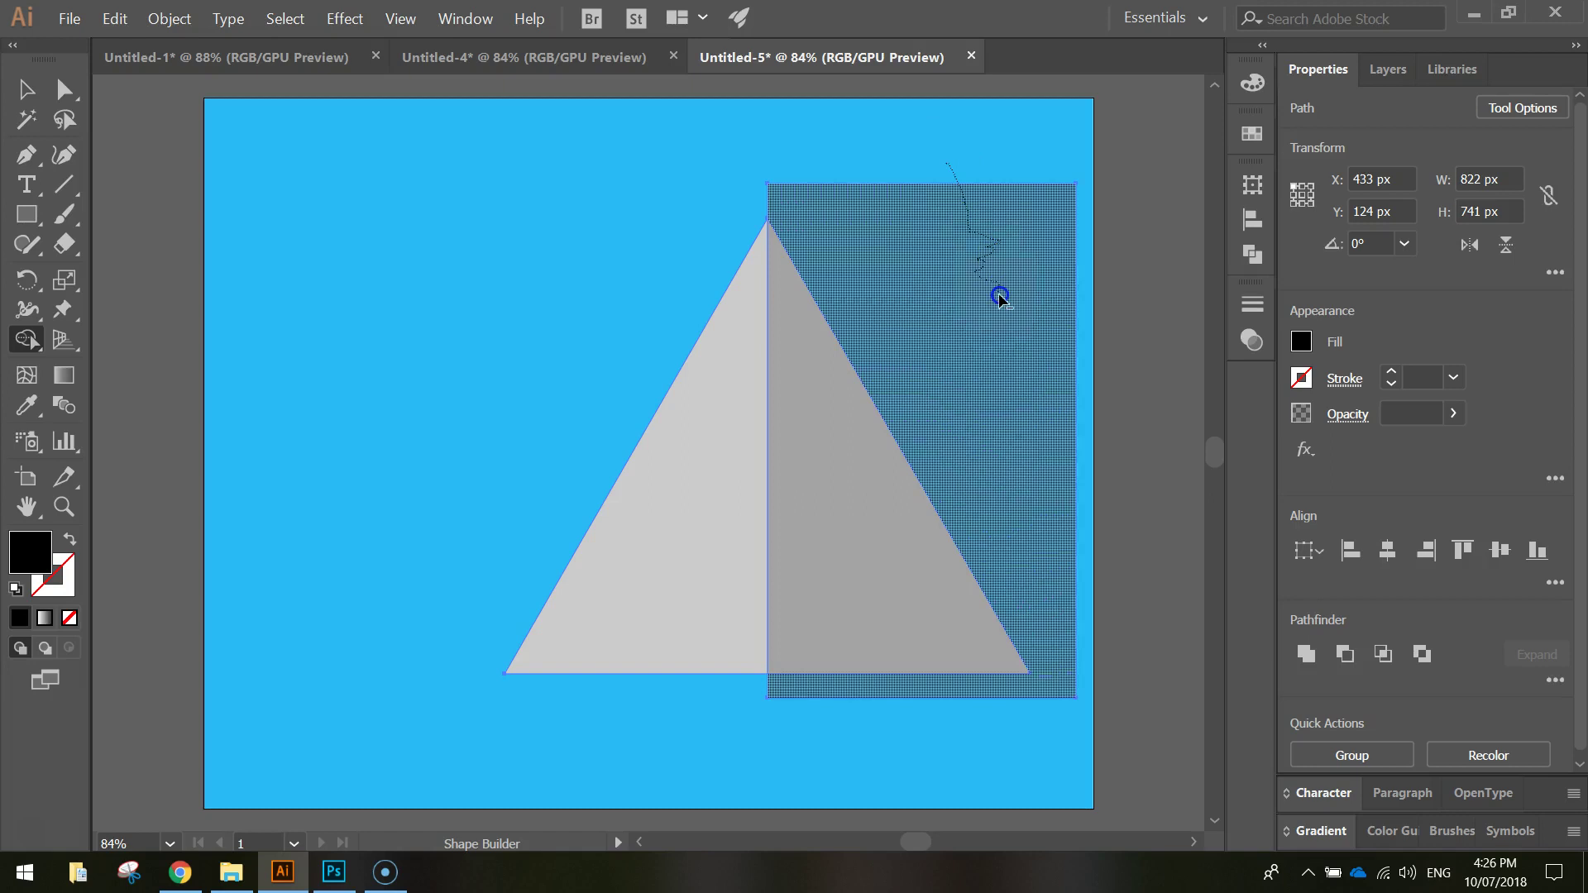
left_click_drag(998, 295, 1001, 296)
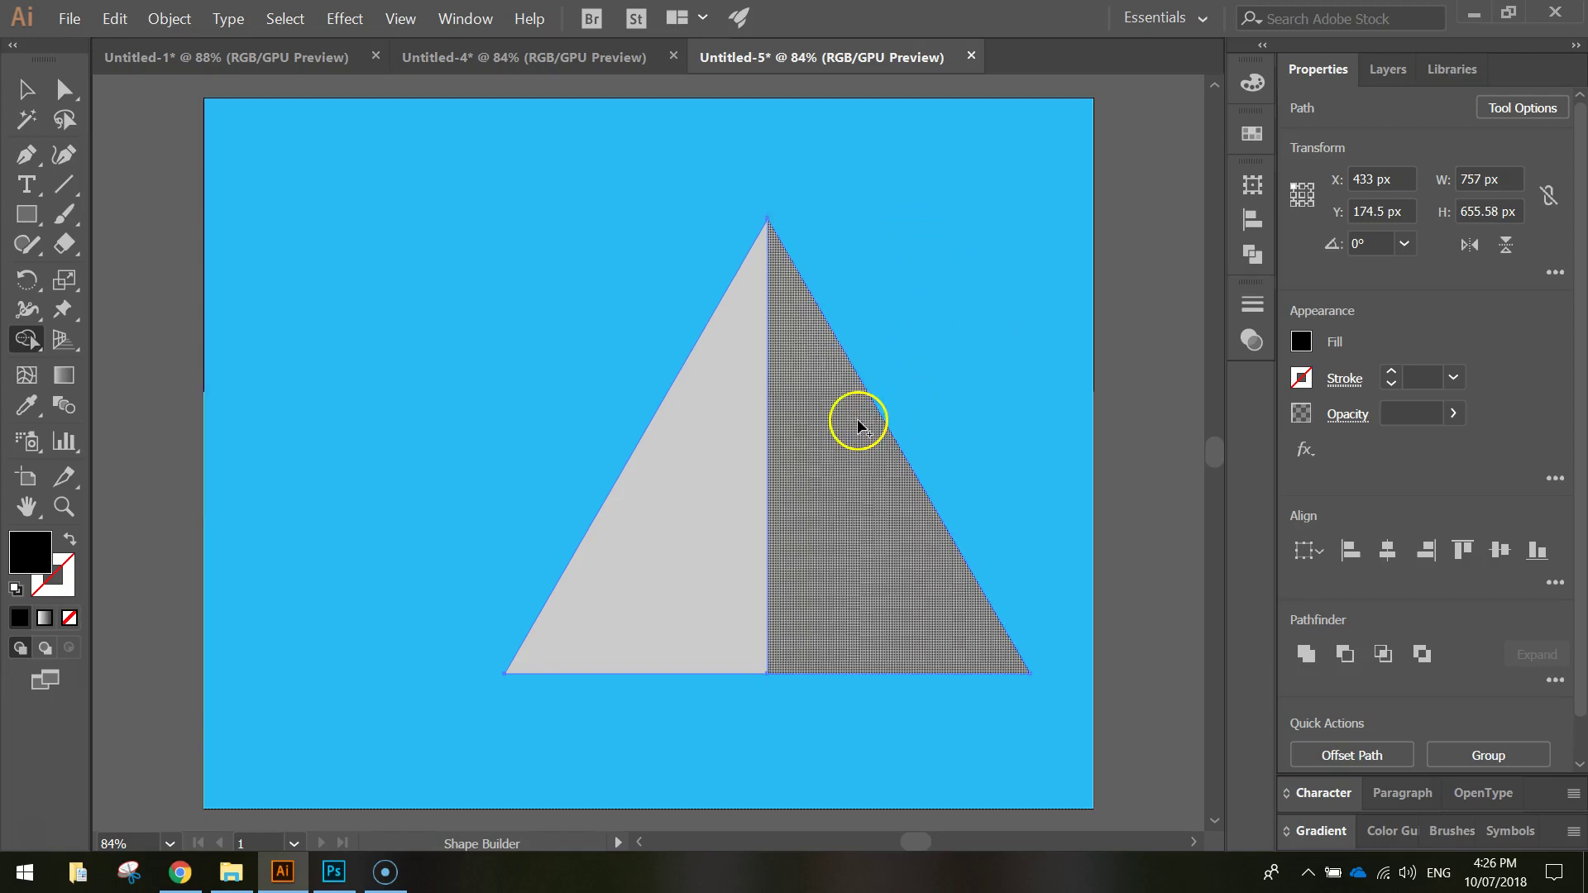
- Group the two triangle halves and shift the mountain about 36 px right
left_click(683, 378)
left_click(27, 90)
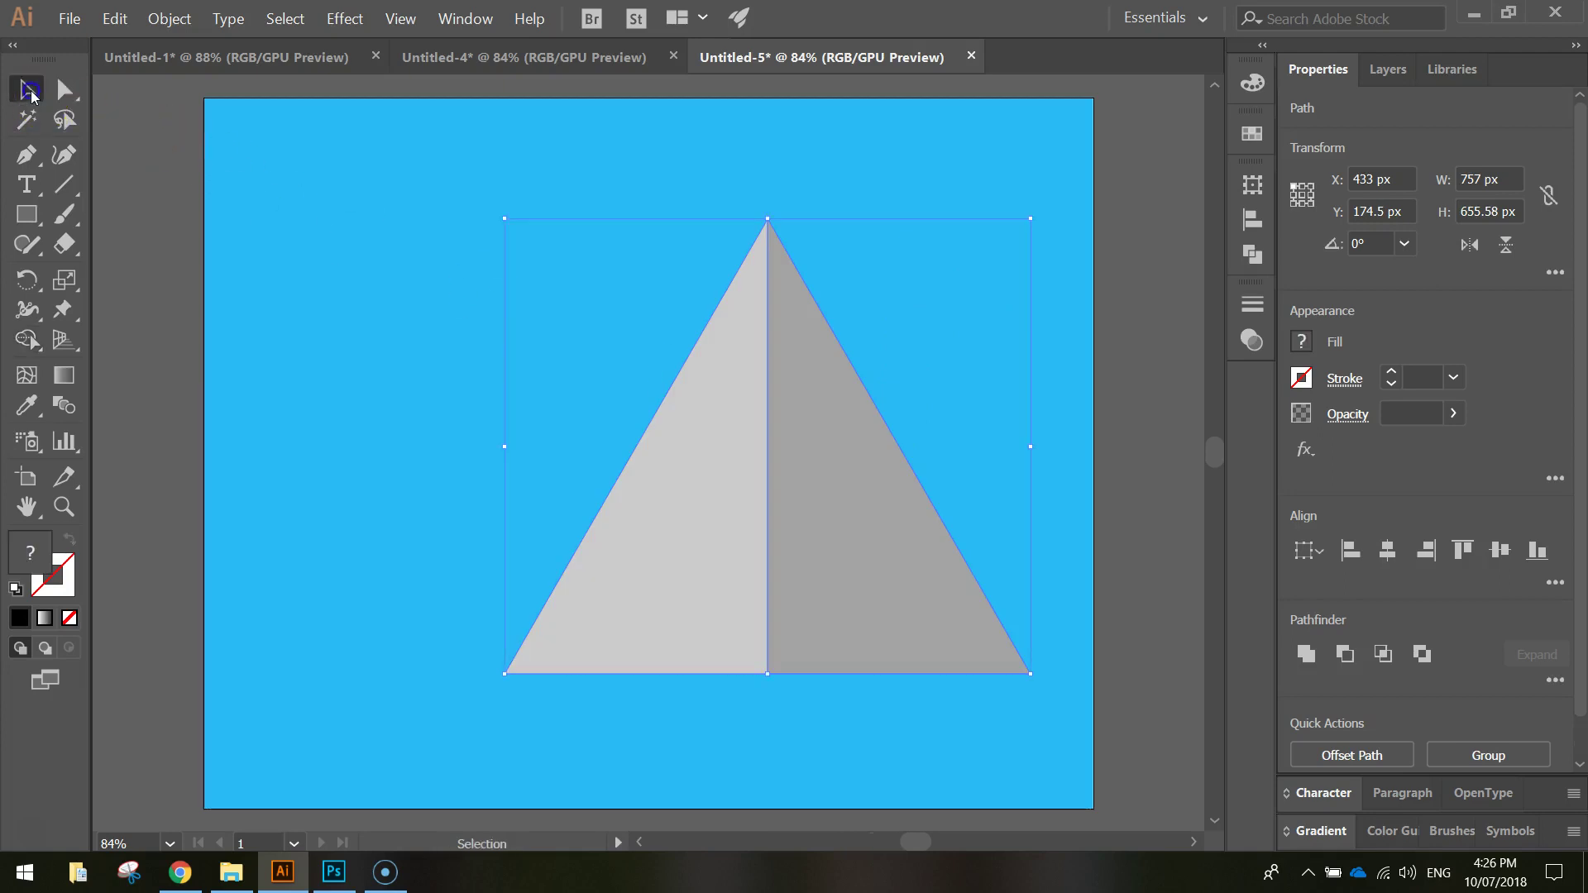
left_click(142, 116)
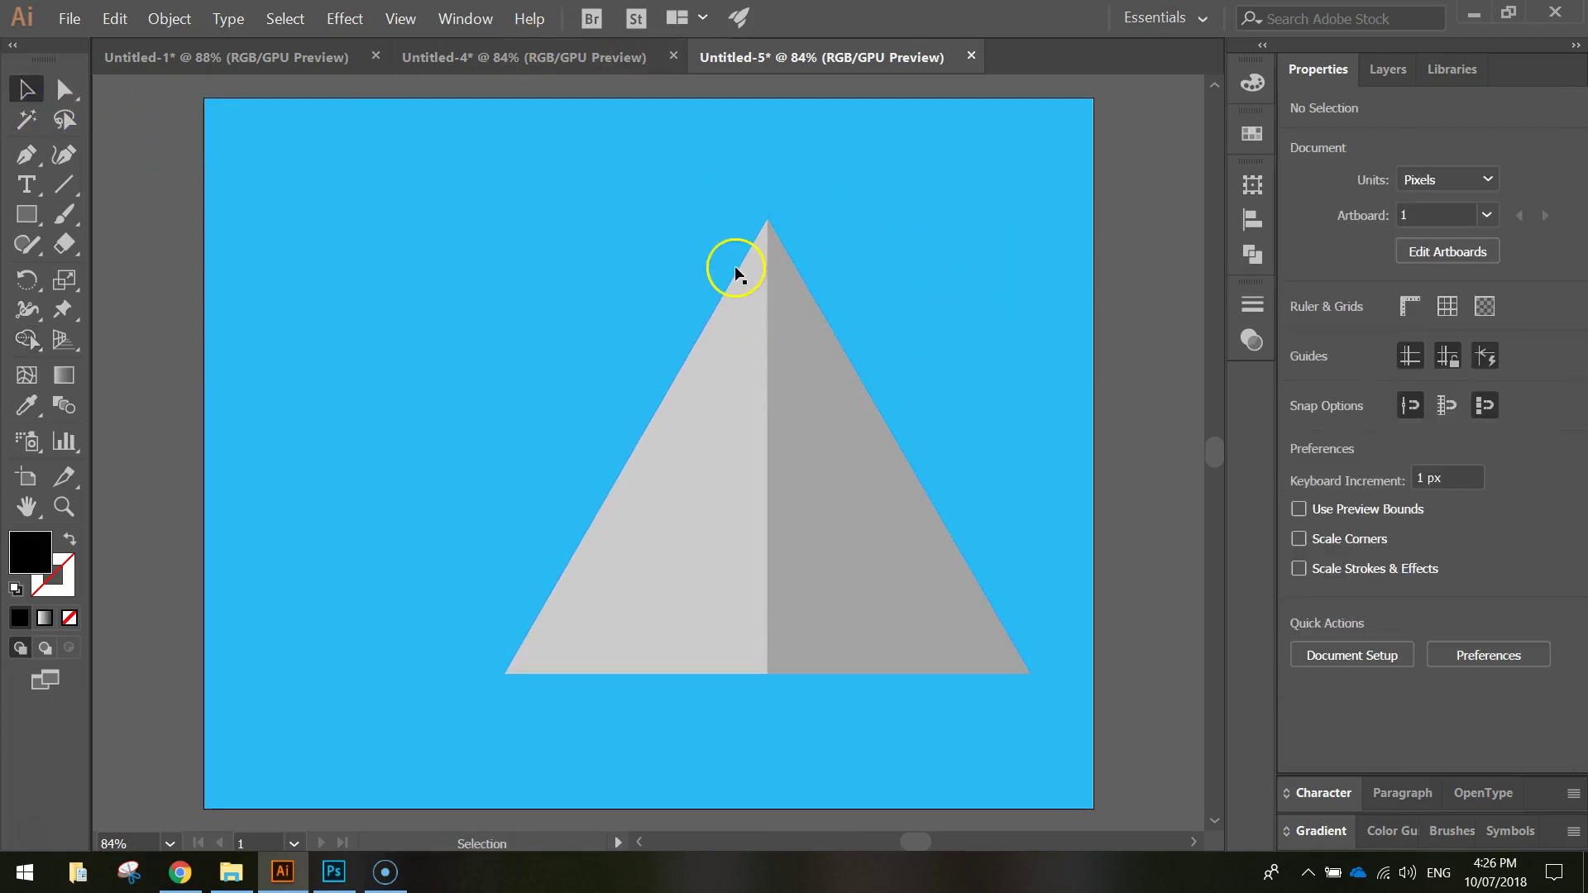
left_click_drag(742, 364, 959, 501)
right_click(872, 466)
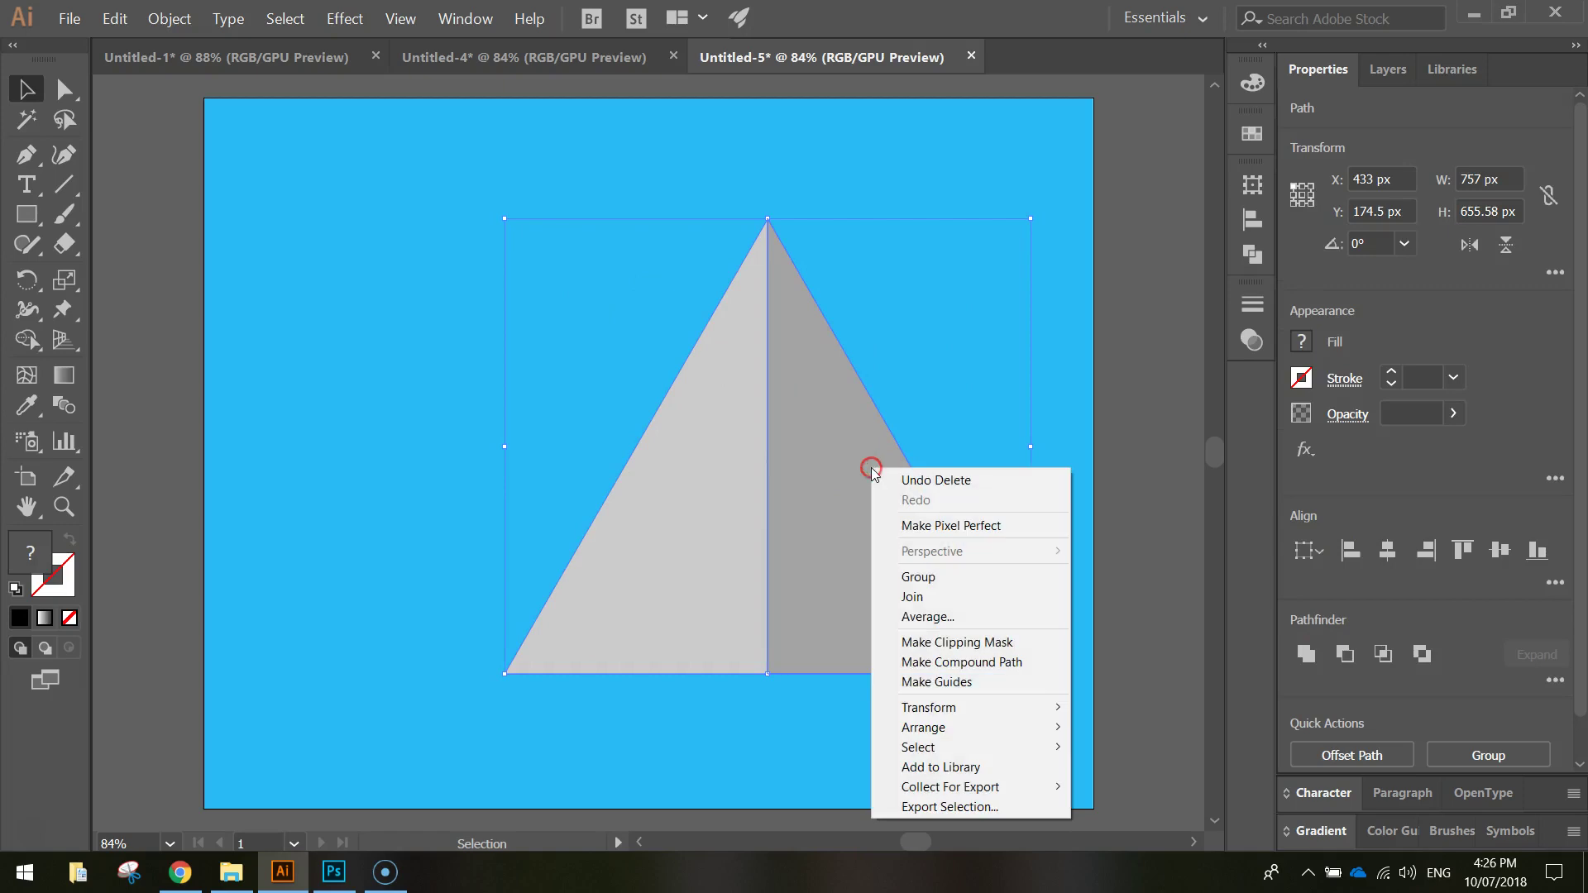
left_click(949, 579)
left_click_drag(914, 574, 950, 570)
left_click(330, 319)
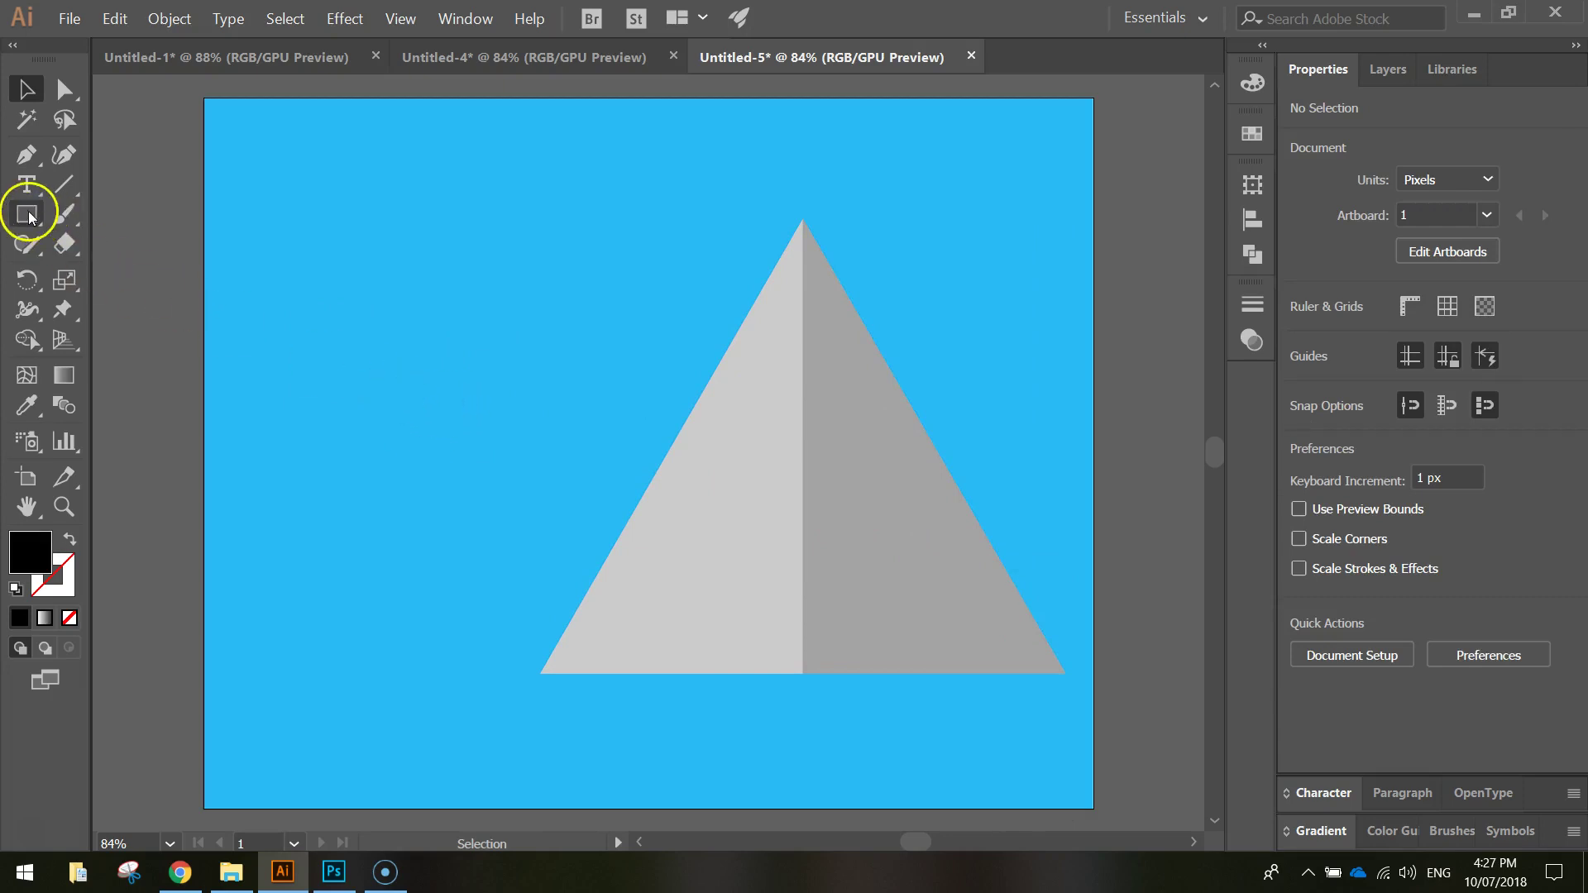
- Create a second 3-sided polygon with a mid-grey fill
left_click_drag(29, 217, 111, 309)
left_click(1302, 343)
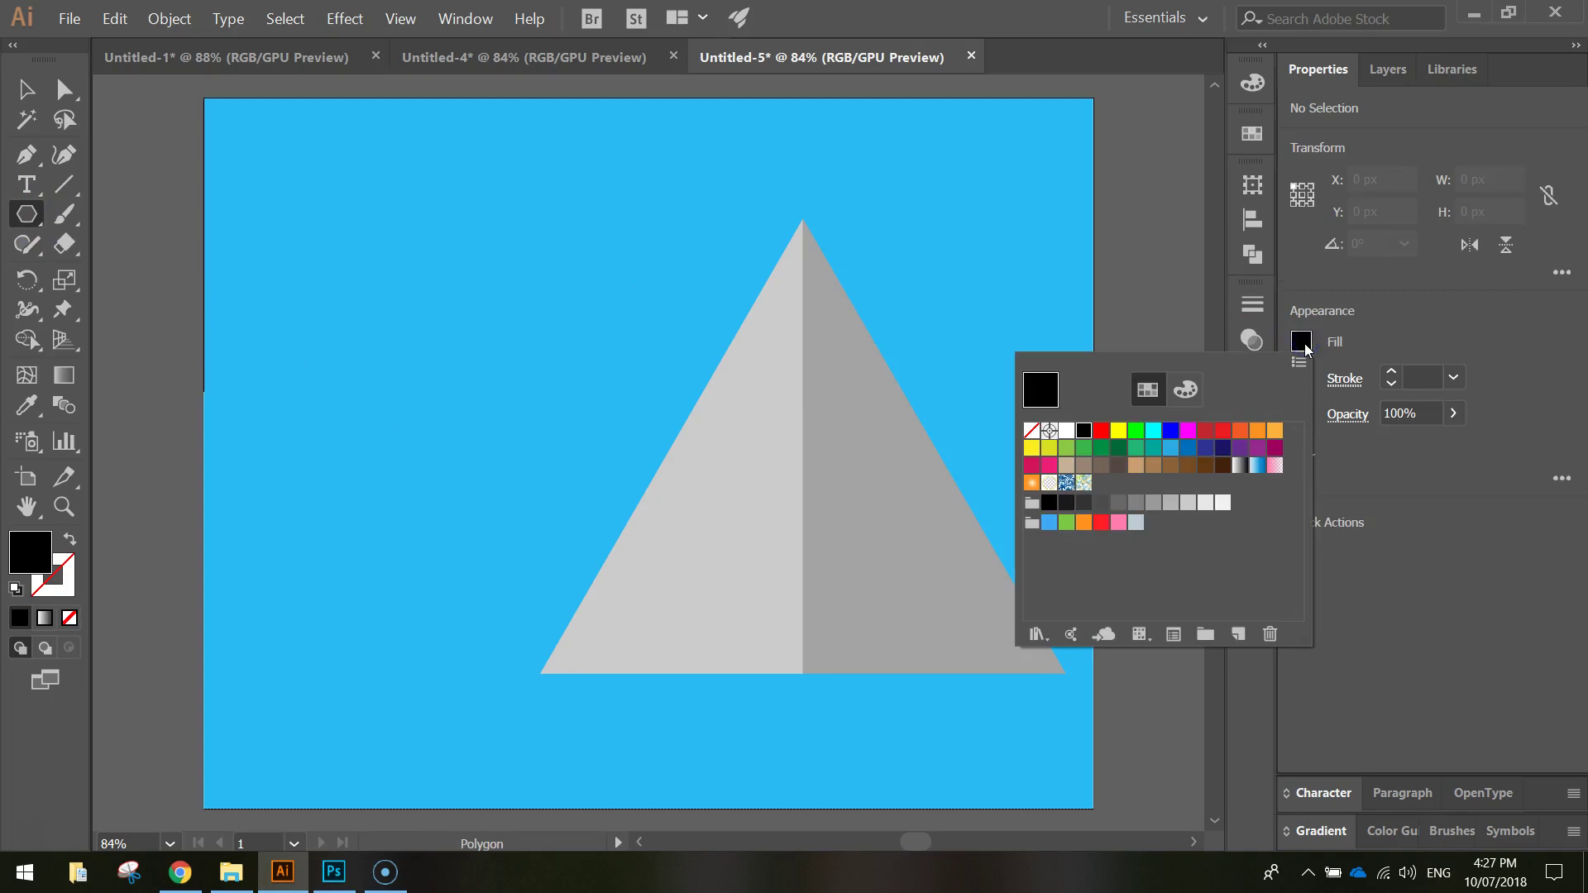
left_click(1154, 503)
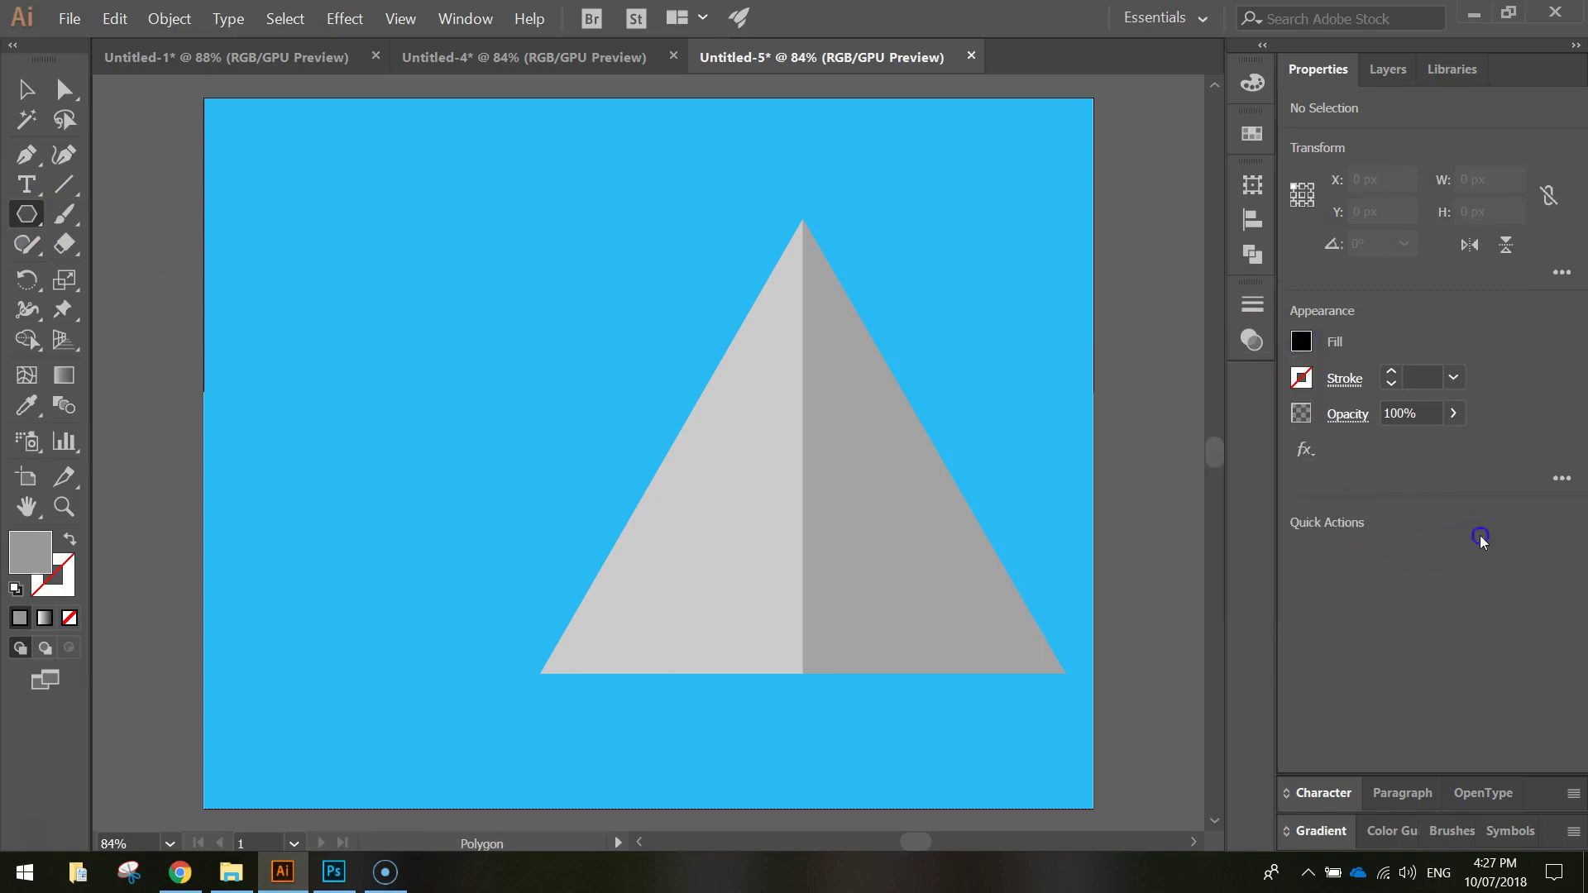
left_click_drag(419, 240, 379, 425)
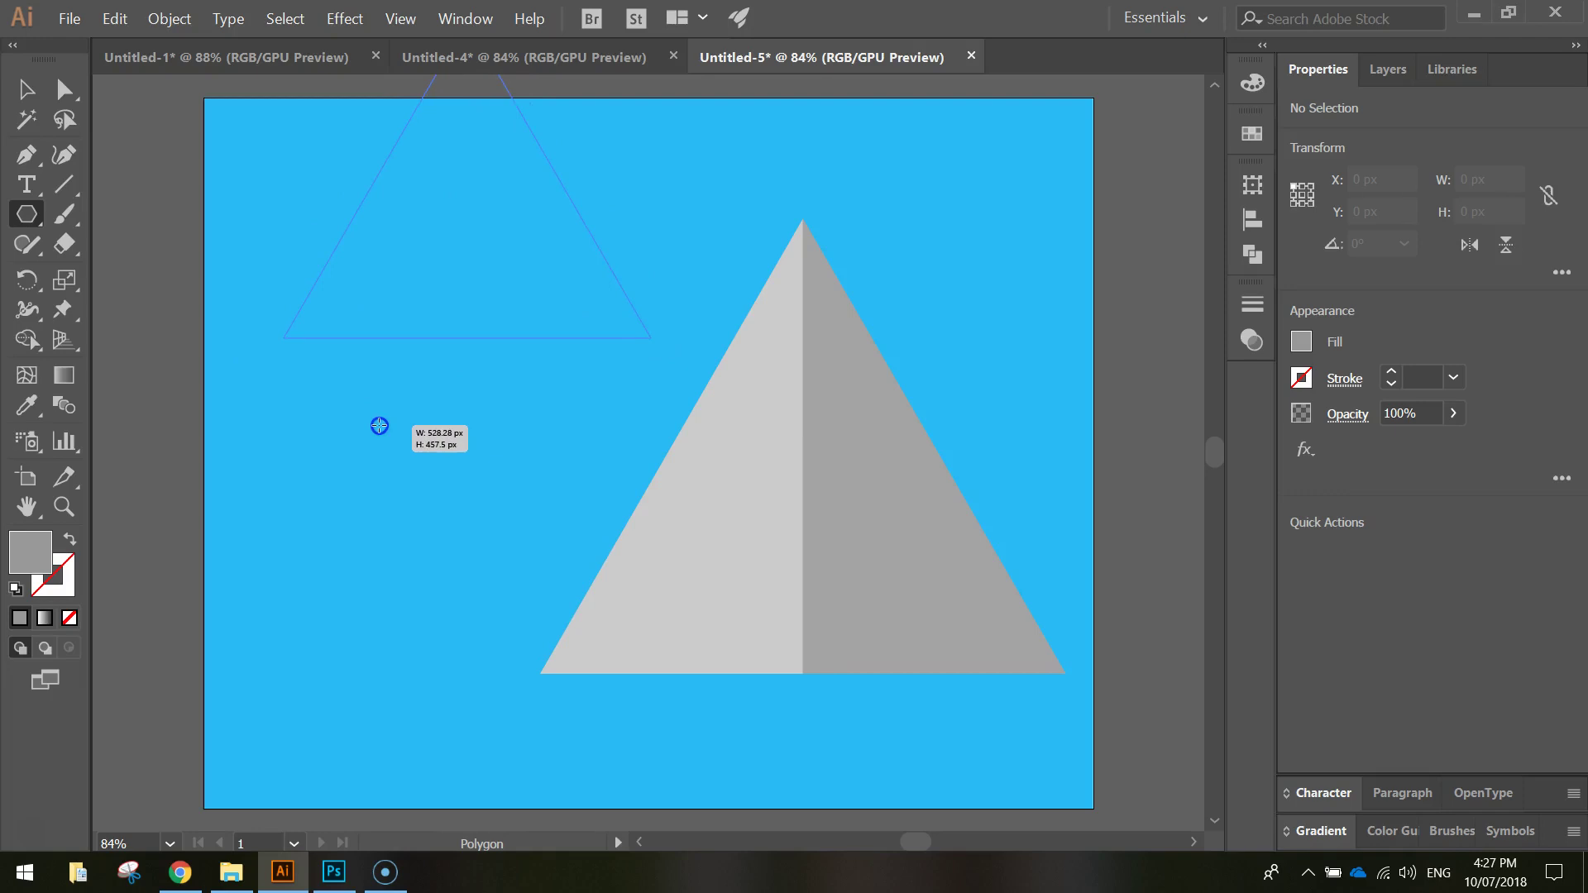
left_click_drag(379, 425, 379, 423)
key("ctrl+z")
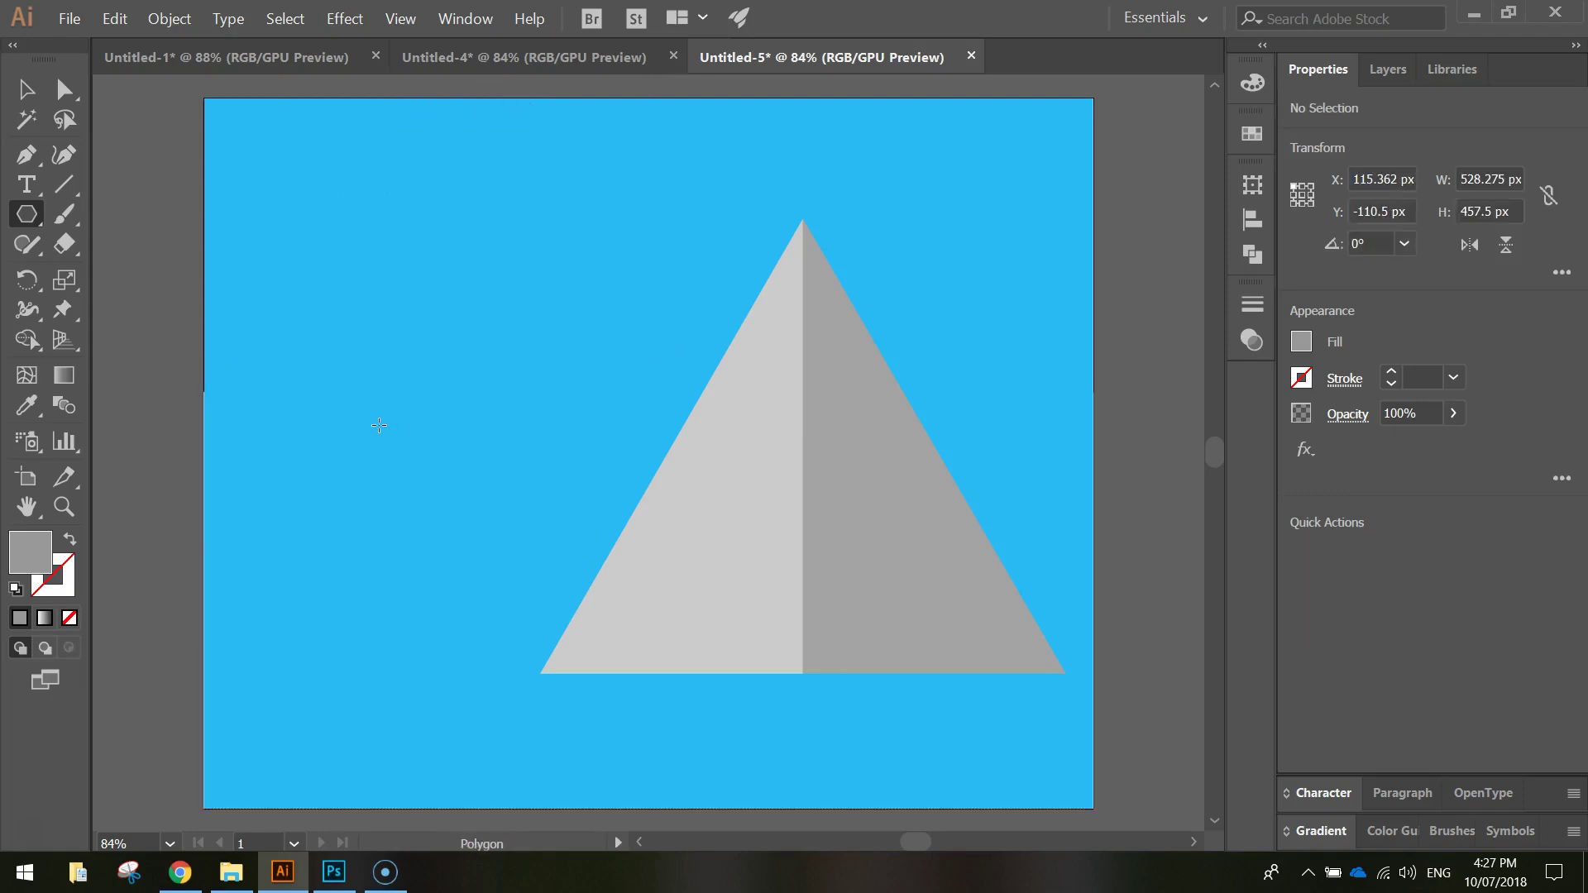
left_click(416, 301)
double_click(672, 342)
left_click(657, 400)
- Enlarge the new triangle to about 620 × 537 px and place it over the big mountain's lower left
left_click(13, 97)
left_click_drag(471, 279, 486, 374)
mouse_move(632, 169)
left_mouse_down()
mouse_move(603, 184)
mouse_move(632, 169)
left_mouse_up()
left_click_drag(526, 316, 499, 530)
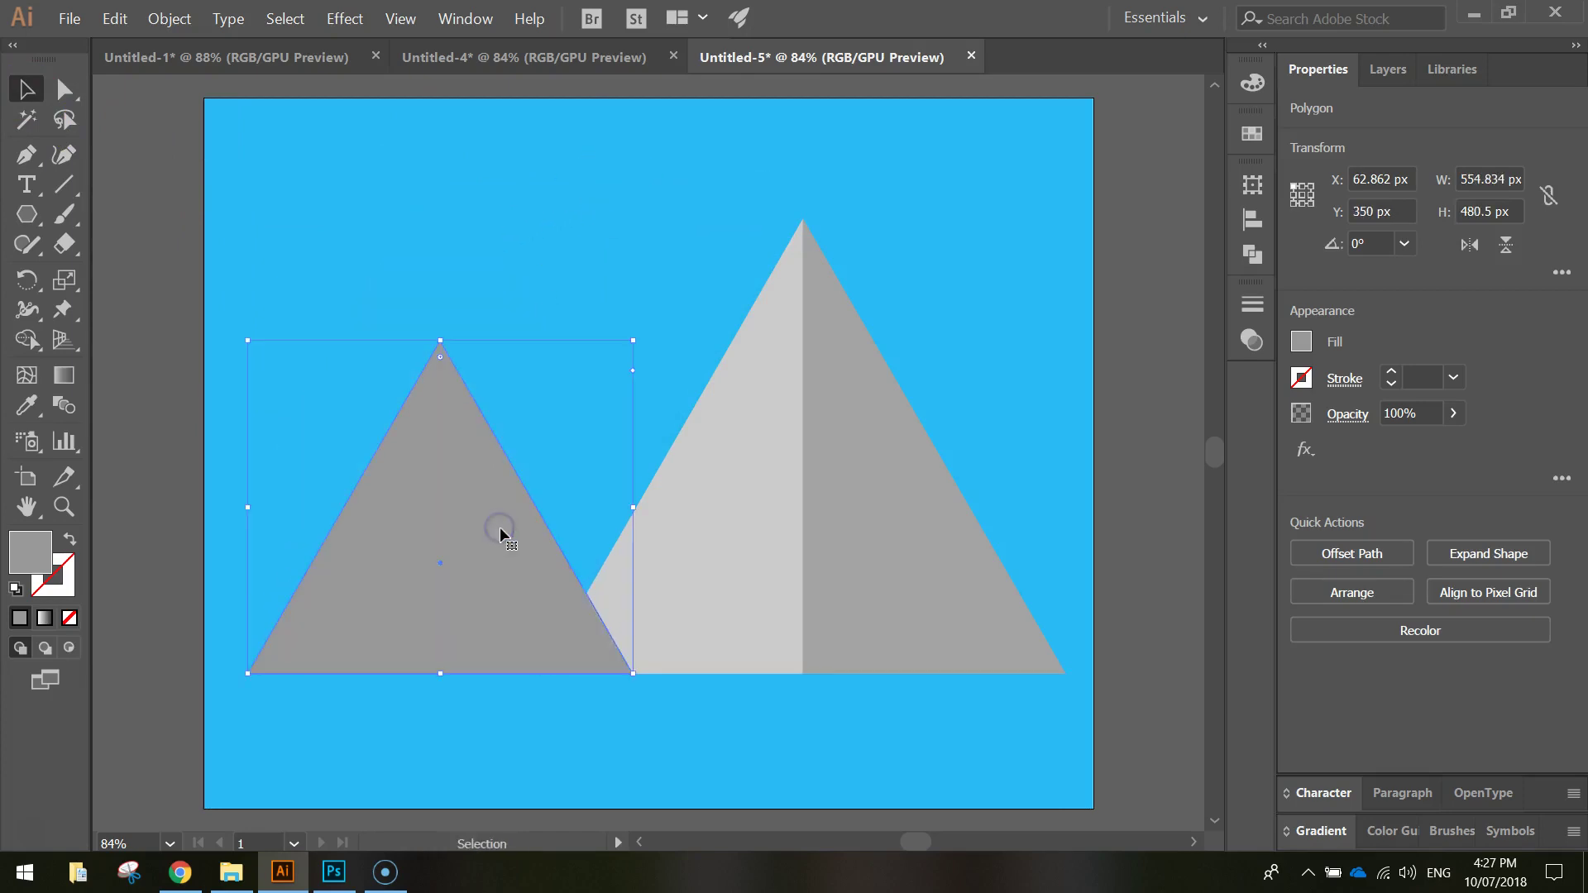
left_click_drag(633, 339, 678, 300)
left_click_drag(587, 595, 621, 597)
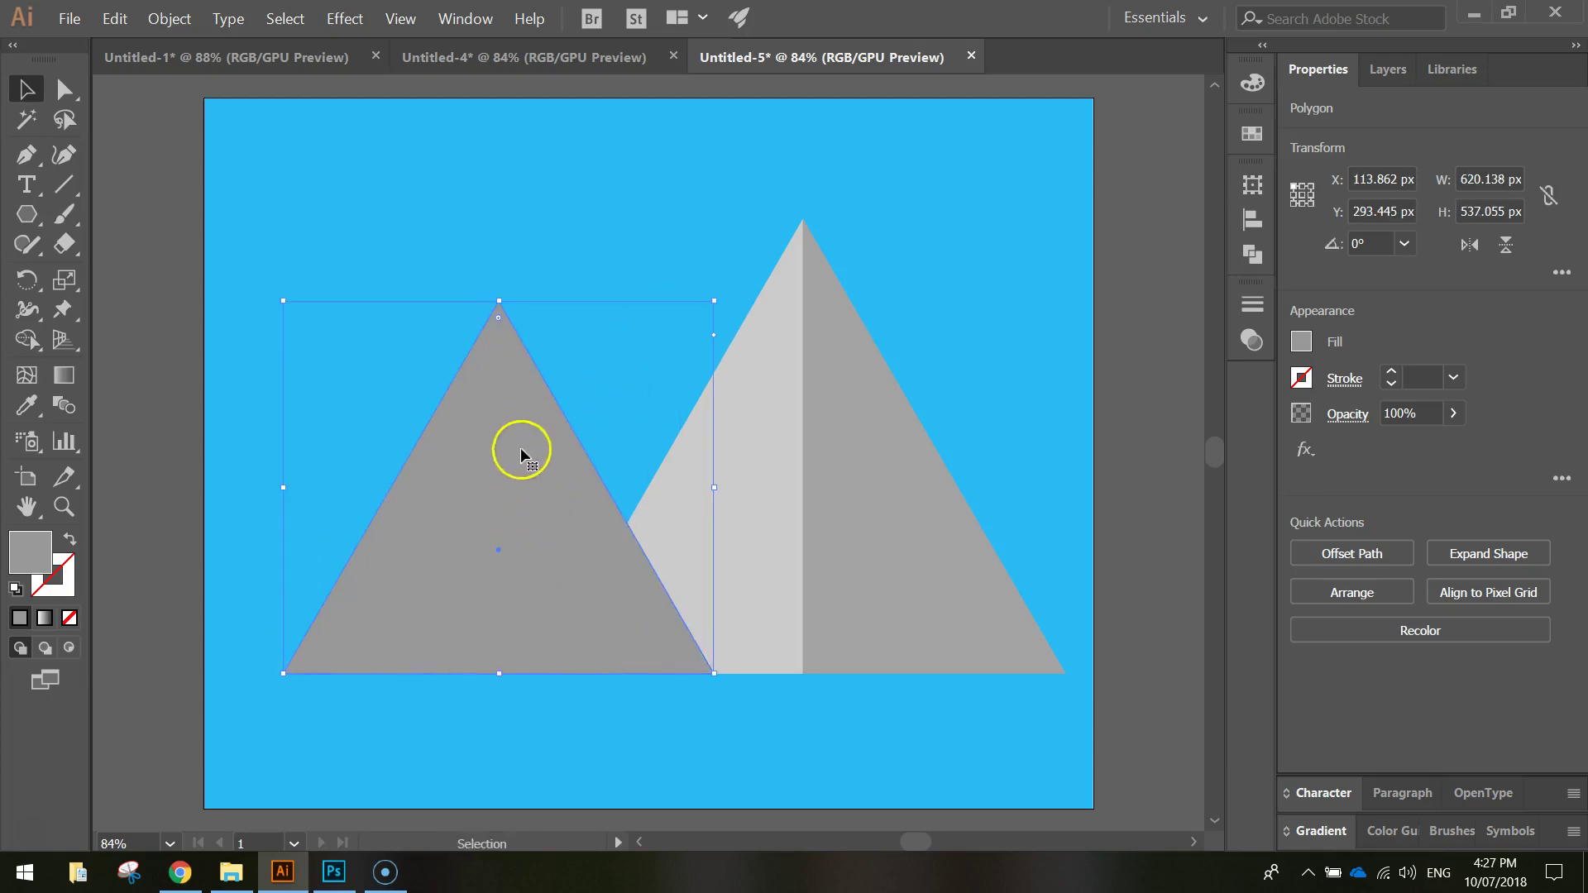
left_click(182, 341)
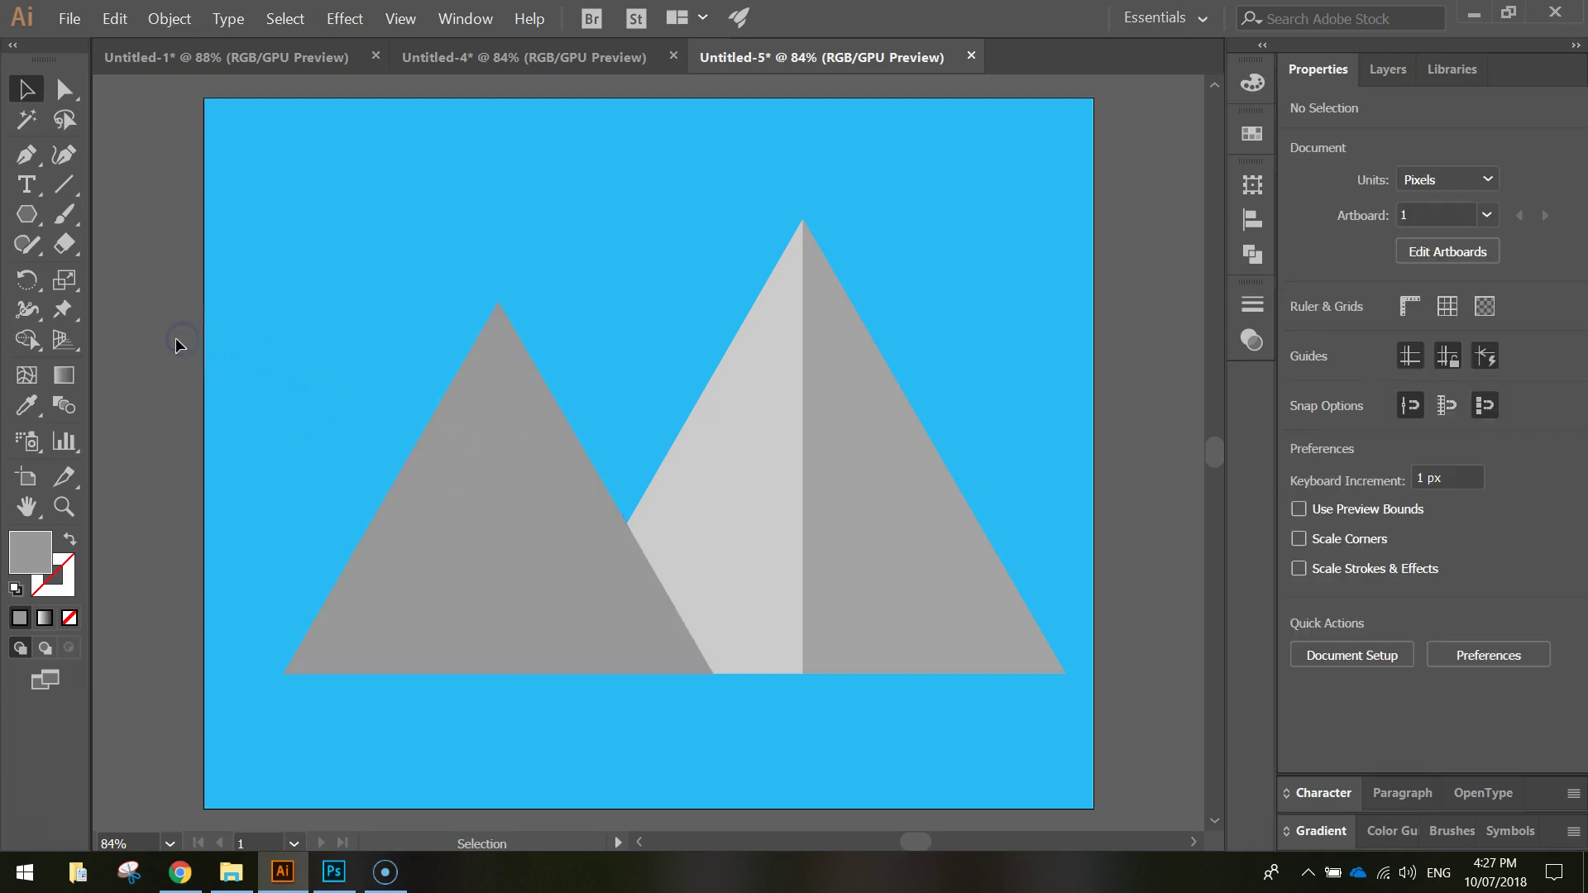
left_click_drag(466, 458, 443, 454)
- Draw a tall black-filled rectangle with the Rectangle tool
left_click(33, 219)
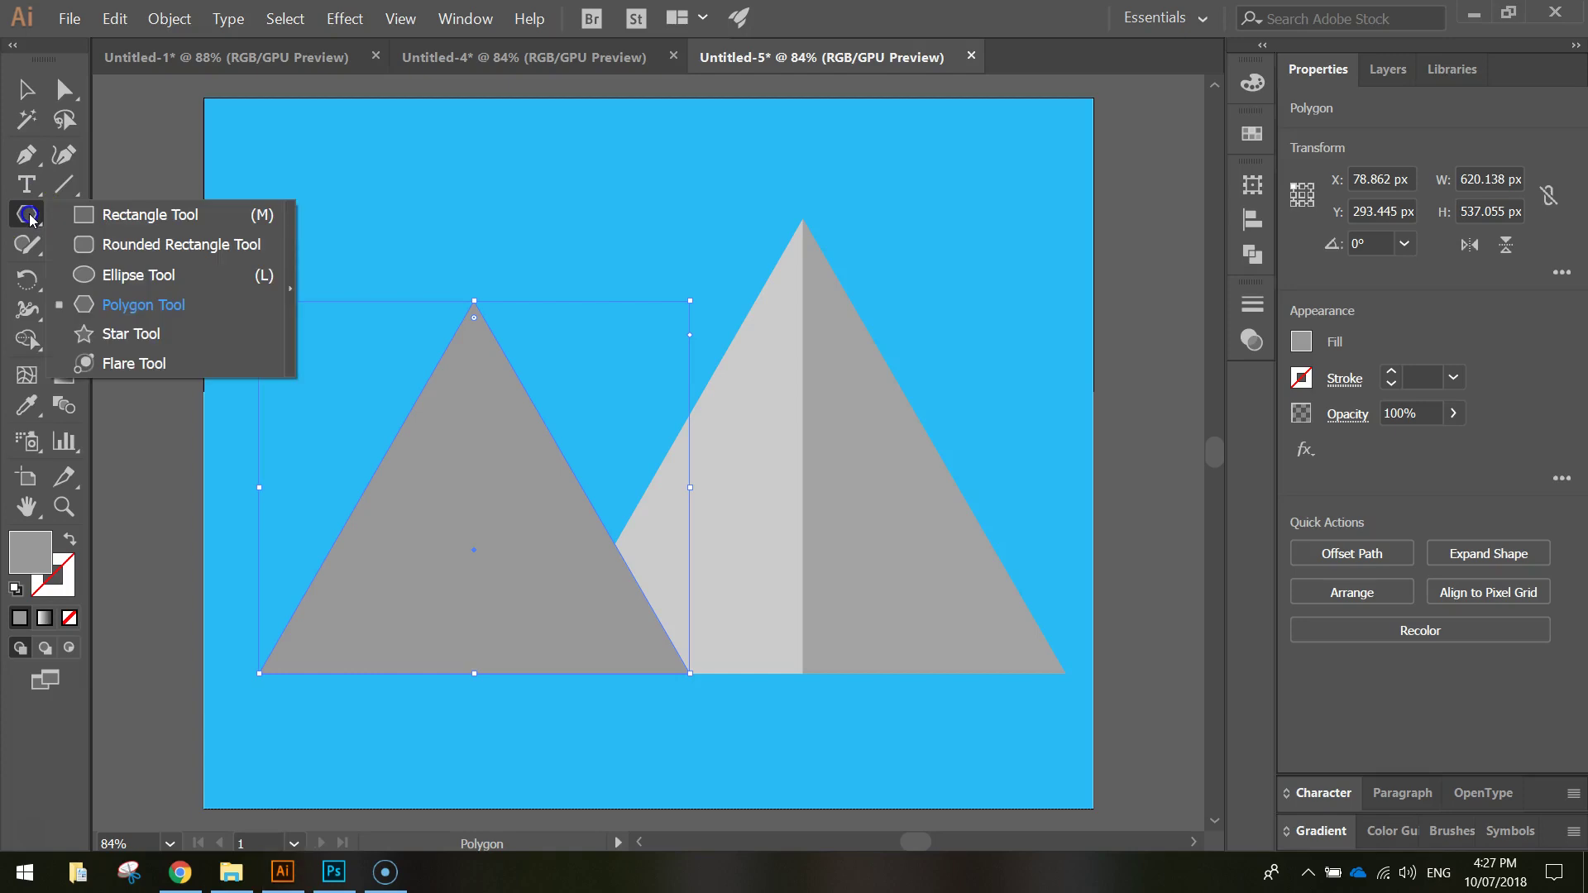
left_click(129, 215)
left_click(1009, 338, "ctrl")
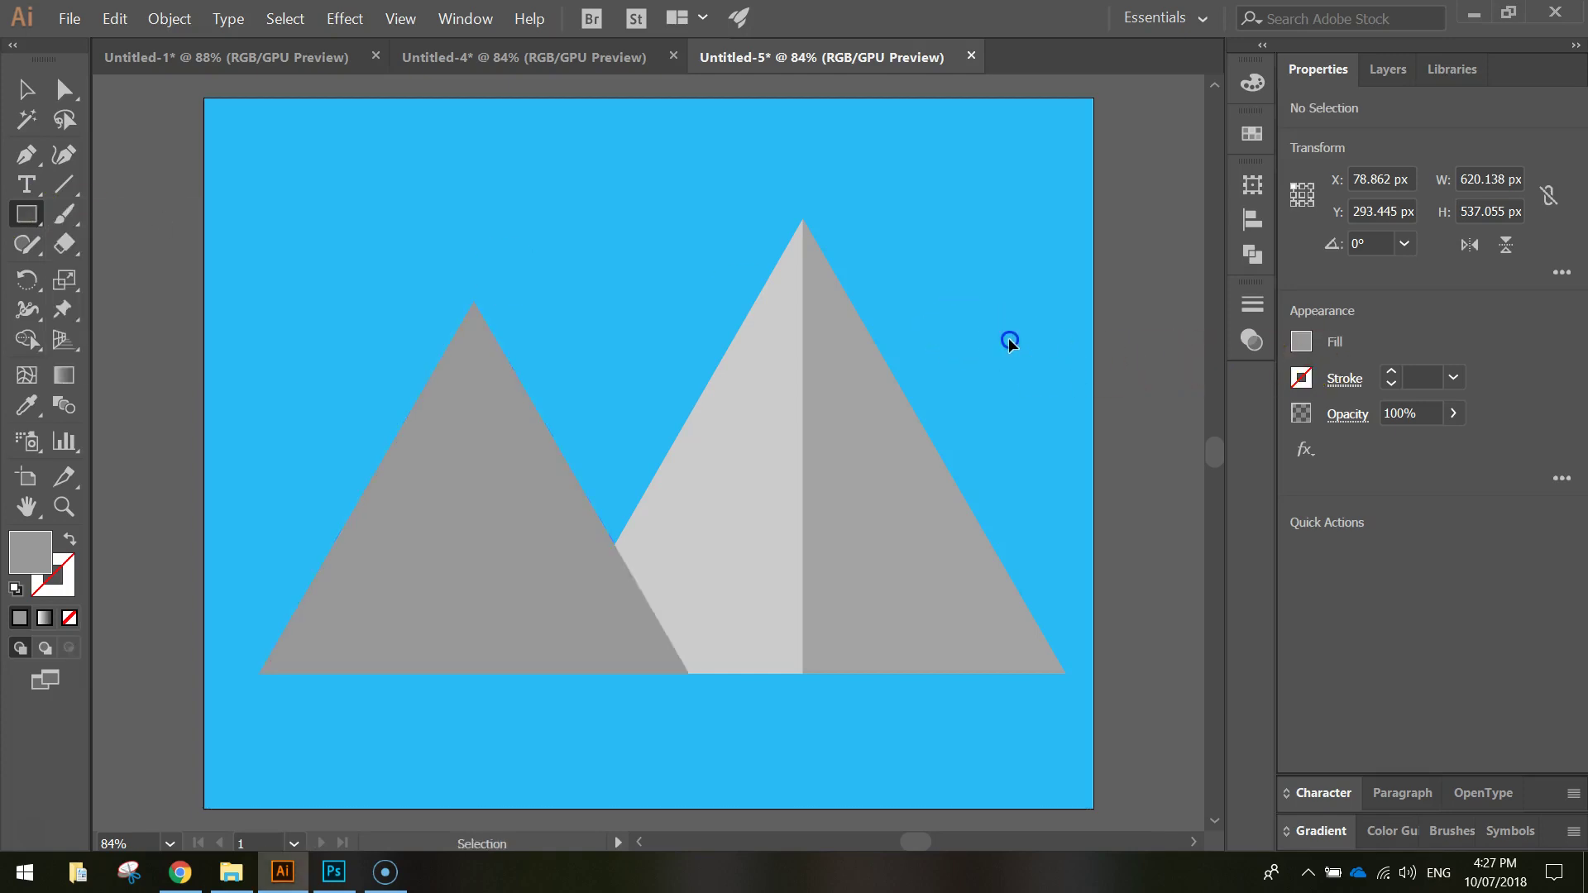
left_click(1300, 343)
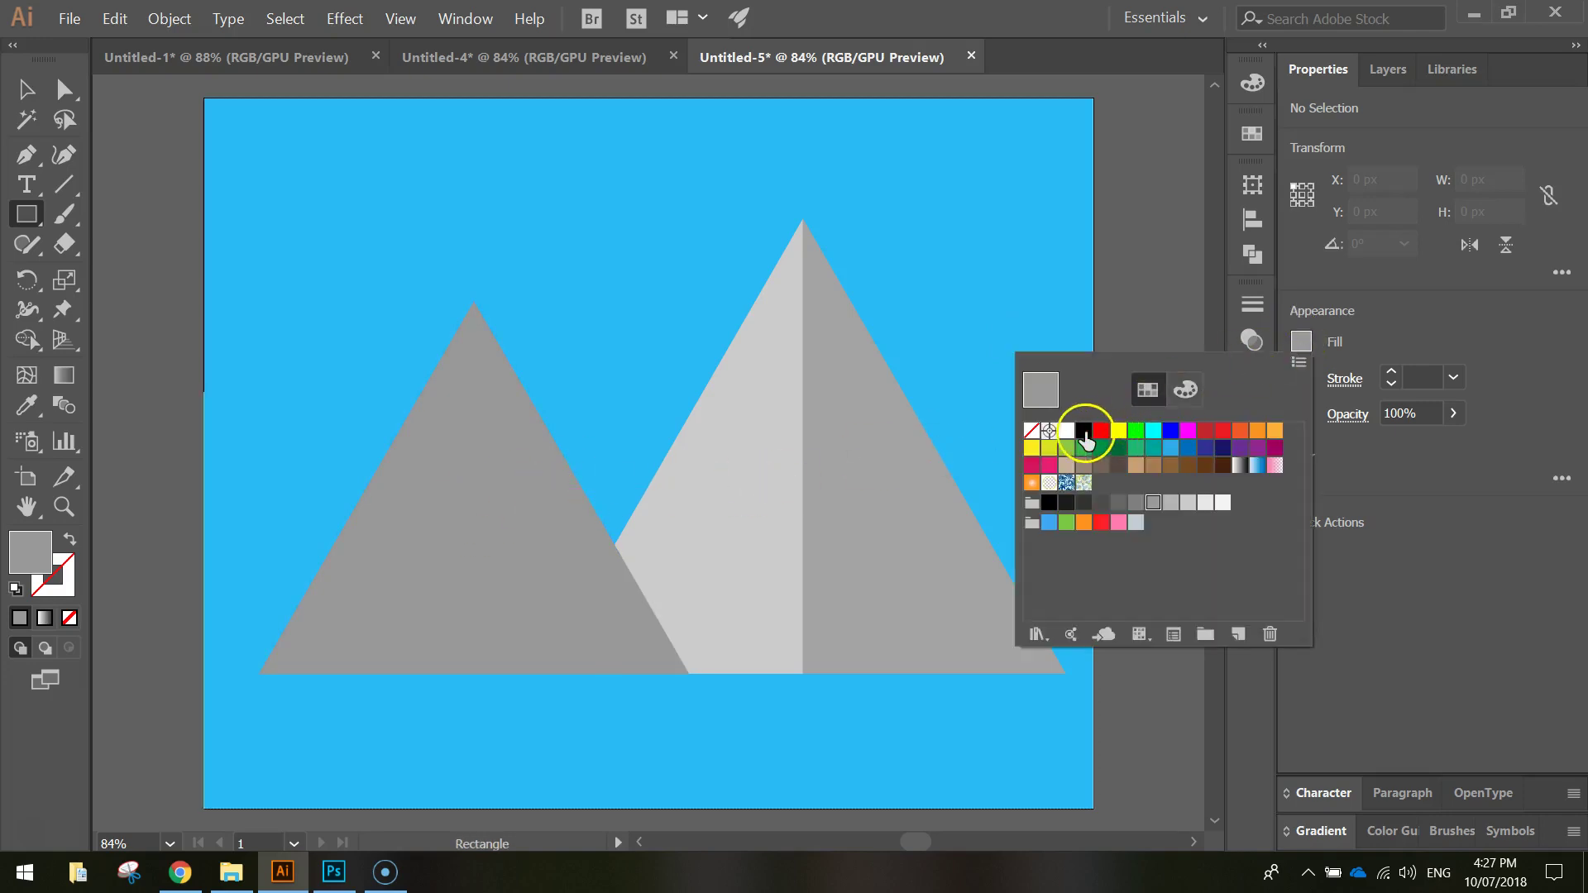
left_click(1084, 431)
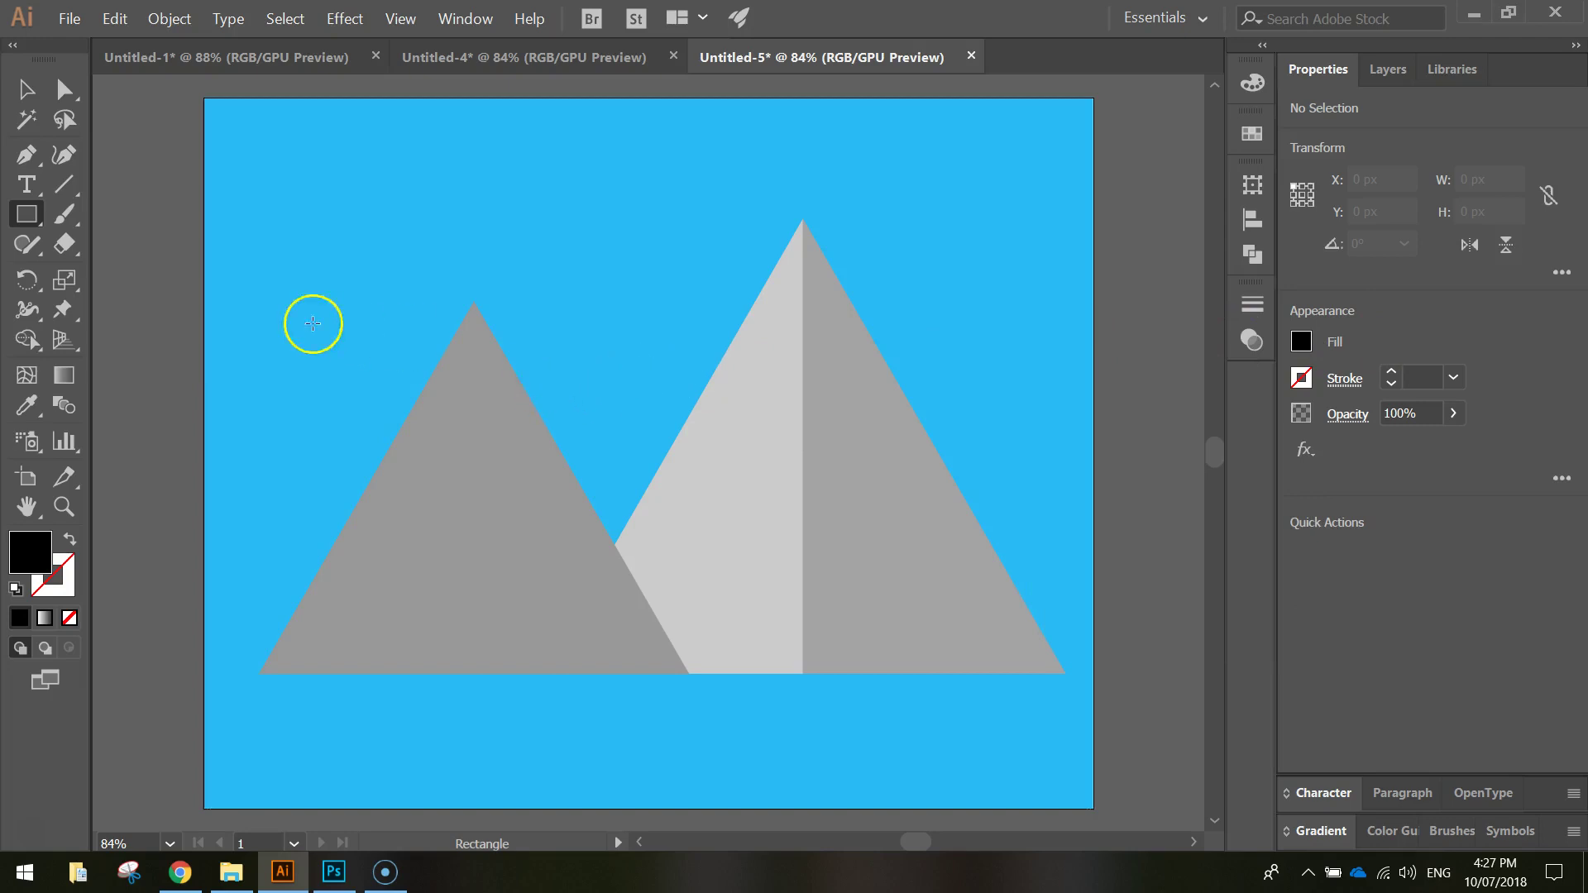
mouse_move(238, 265)
left_mouse_down()
mouse_move(285, 573)
mouse_move(340, 698)
mouse_move(473, 716)
left_mouse_up()
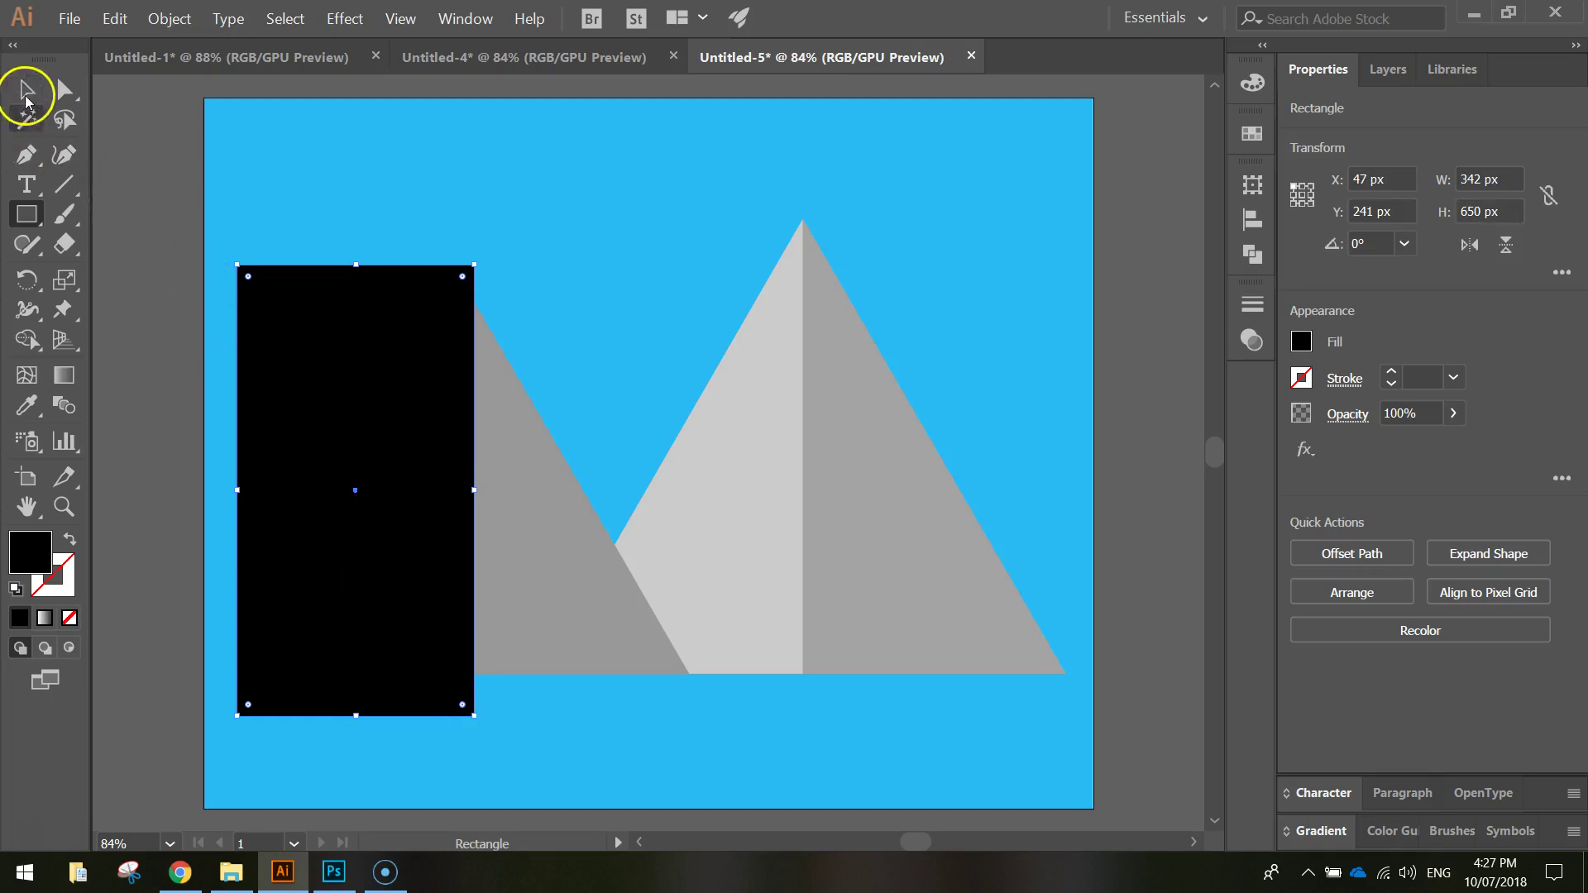
- Move the rectangle over the left mountain's right half and set its opacity to 20%
left_click(26, 95)
left_click_drag(331, 415, 575, 409)
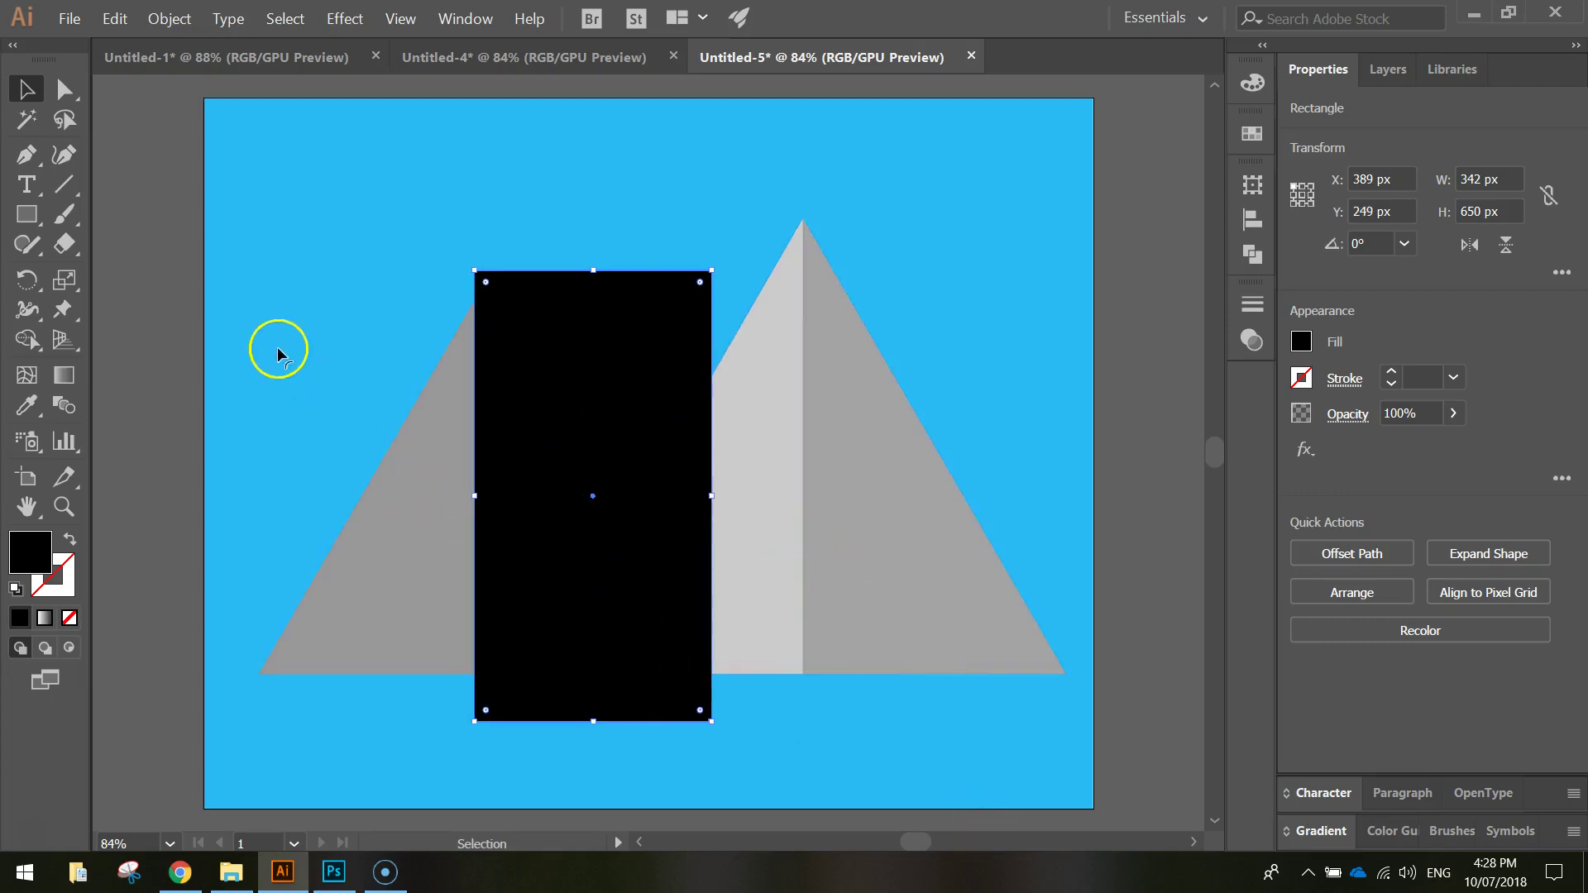
left_click_drag(1398, 412, 1326, 421)
type("2")
key("Return")
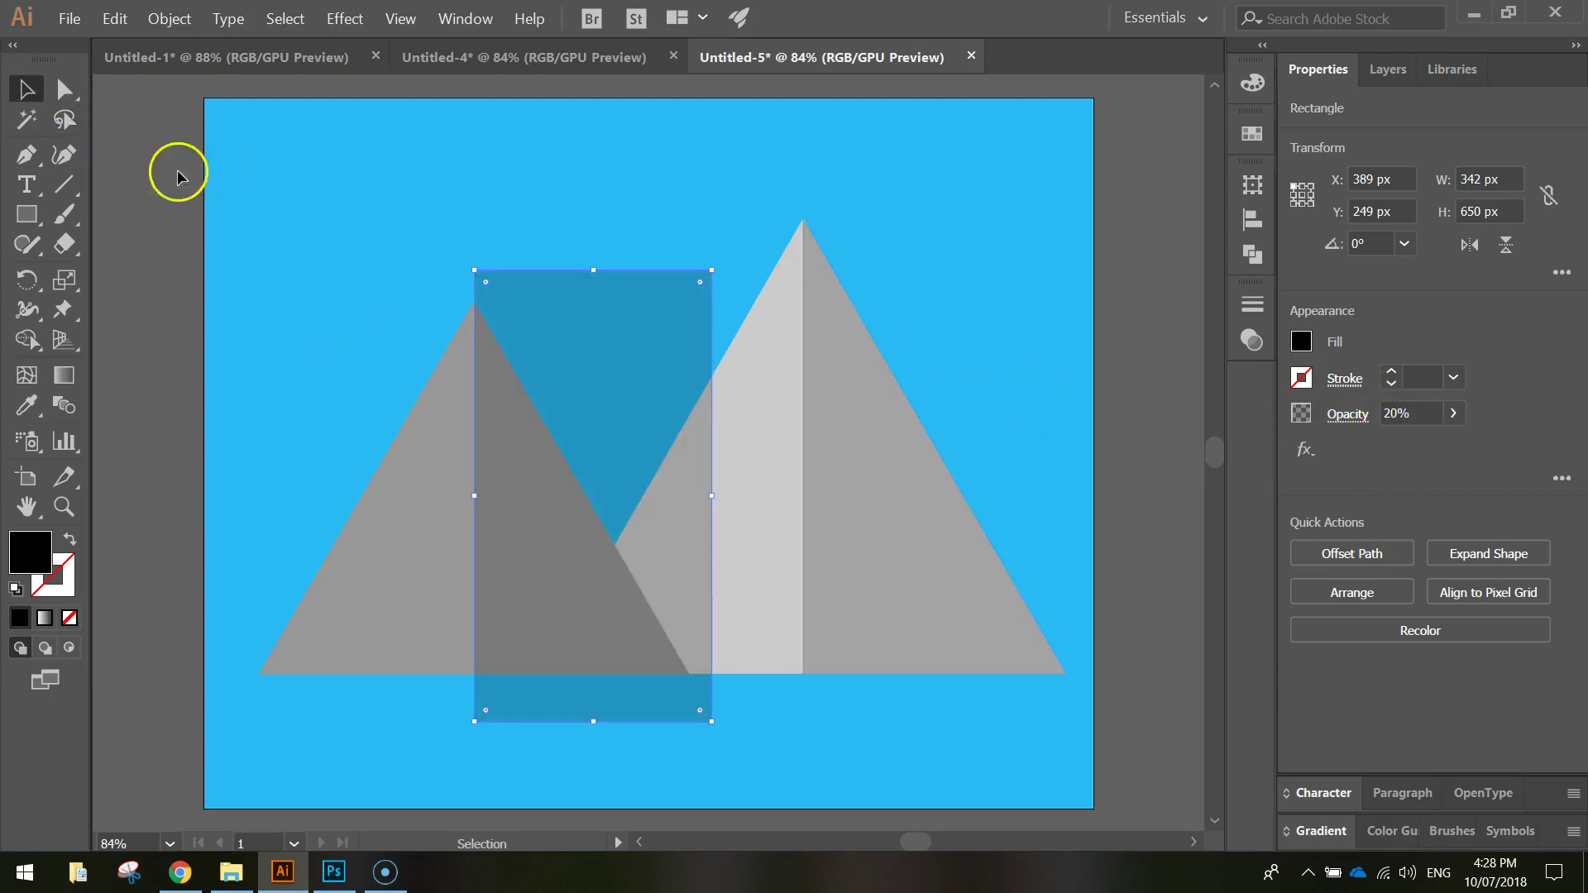
- Trim the shading rectangle to the left mountain's right half with the Shape Builder tool
left_click(170, 248)
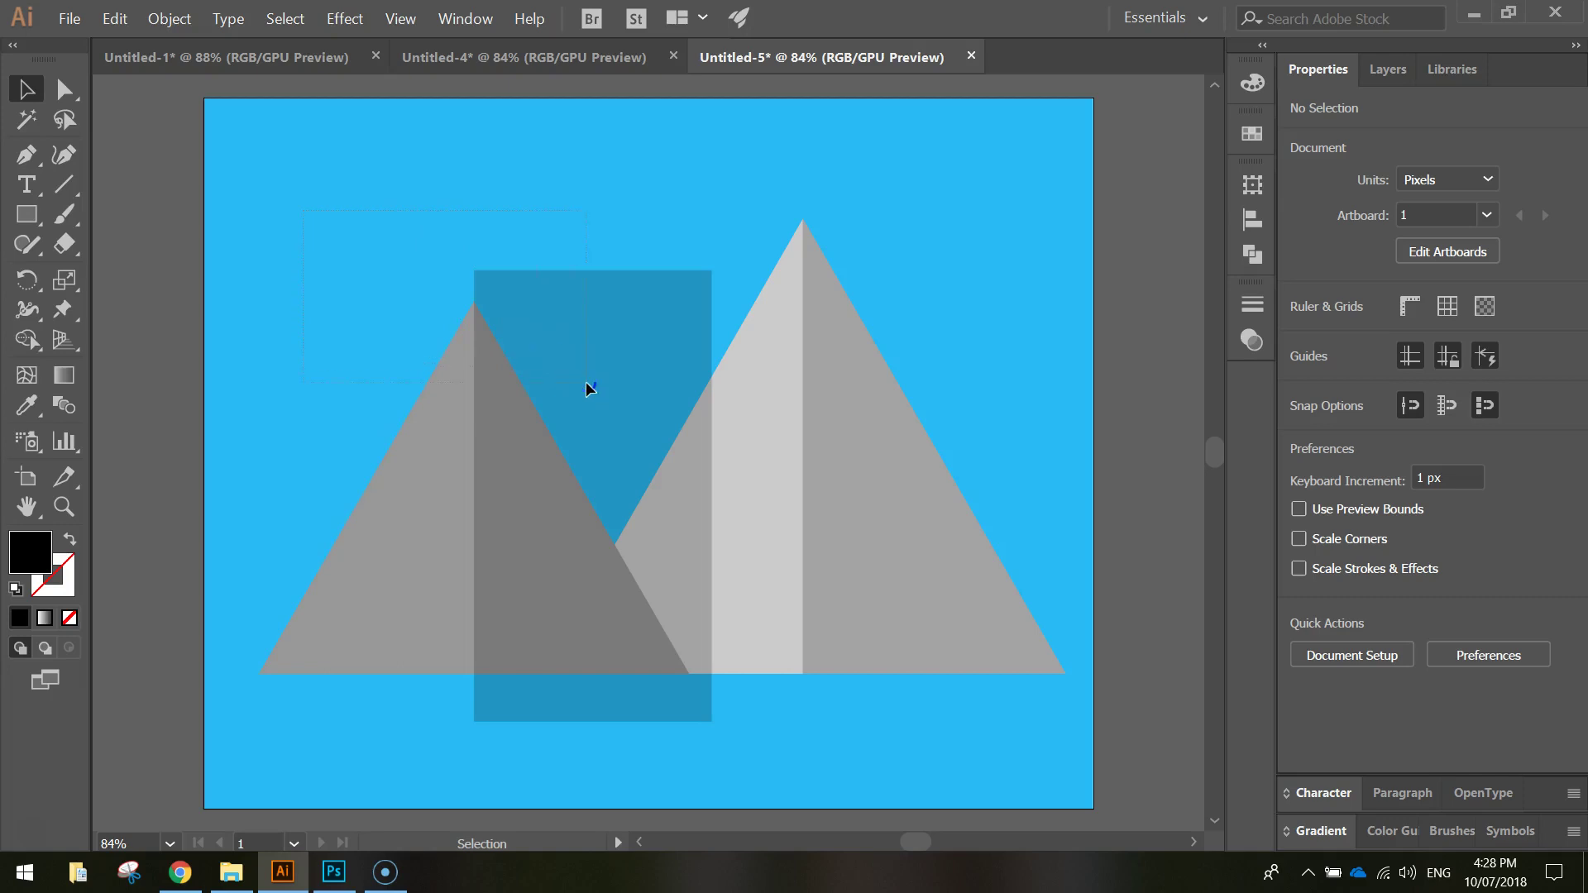
left_click_drag(602, 389, 603, 390)
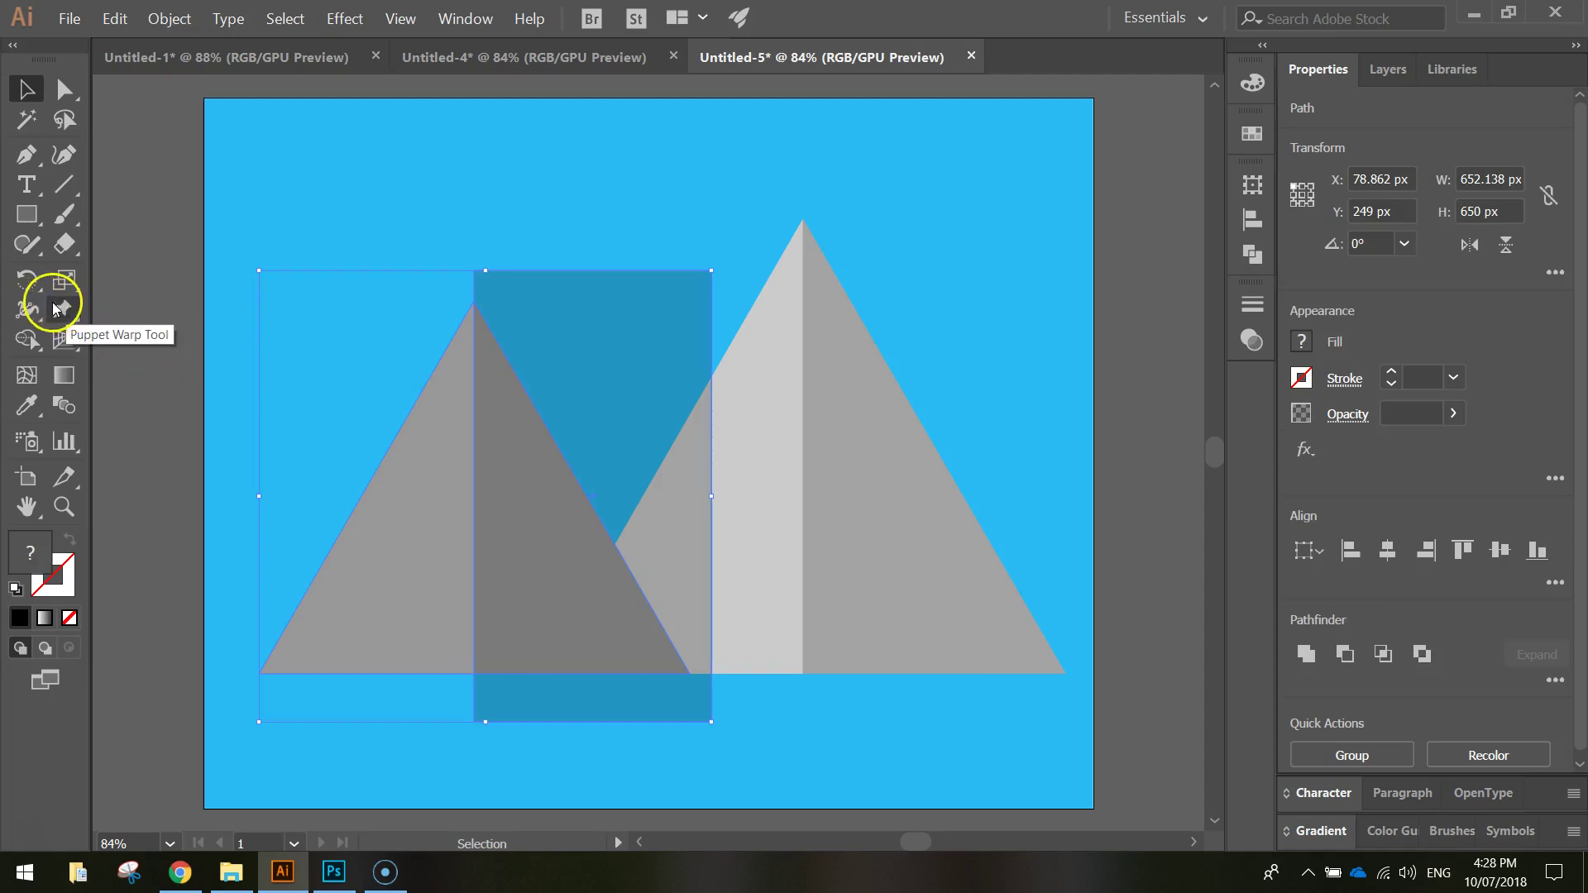
left_click(28, 338)
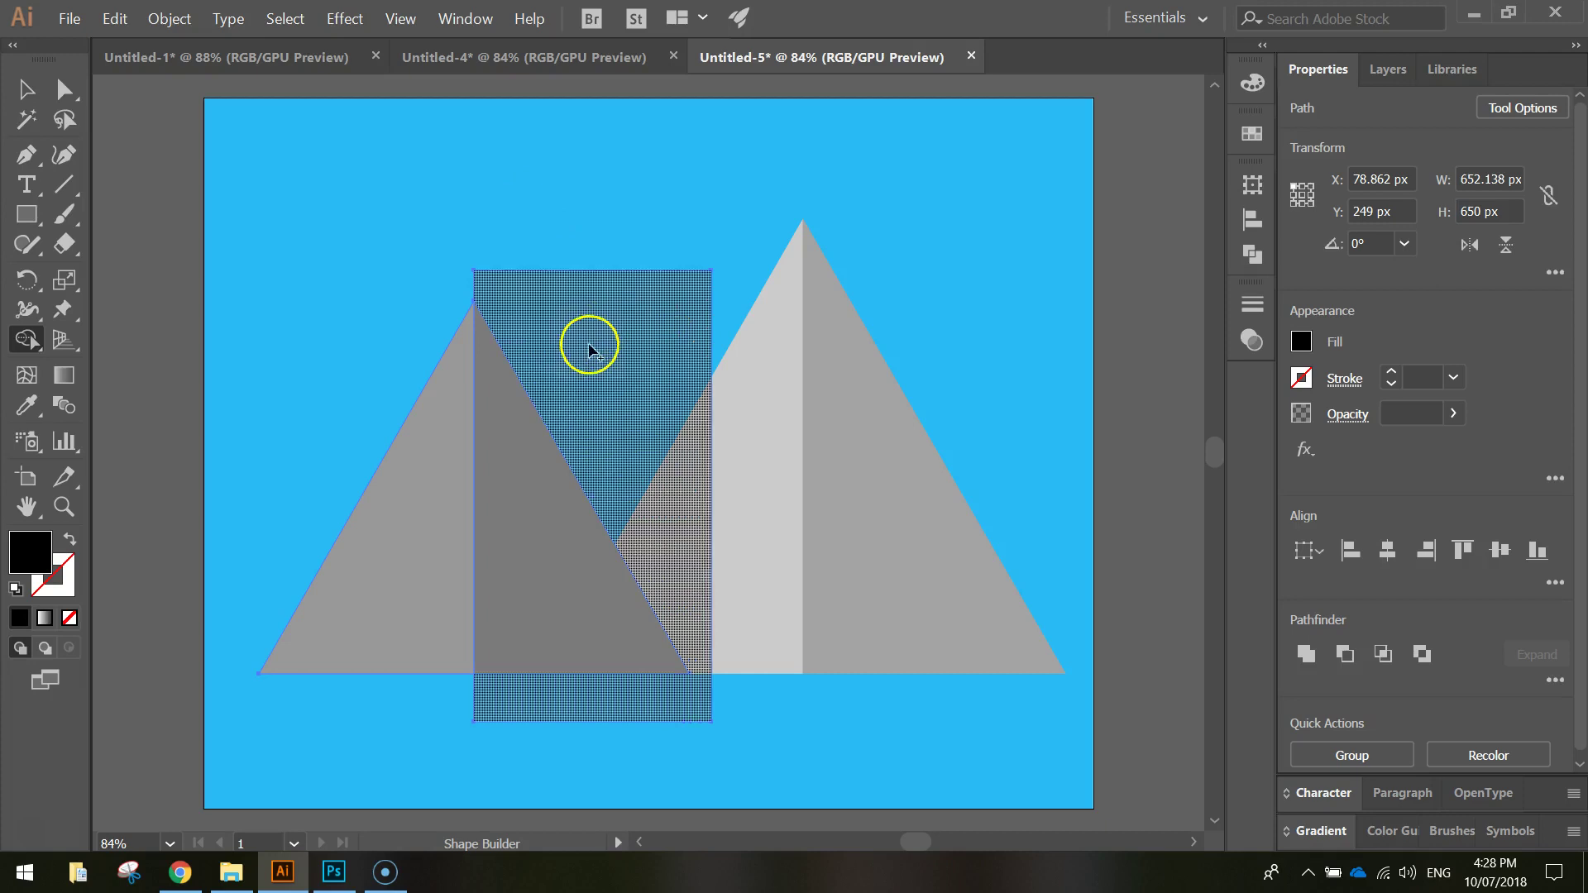
left_click_drag(545, 221, 568, 309)
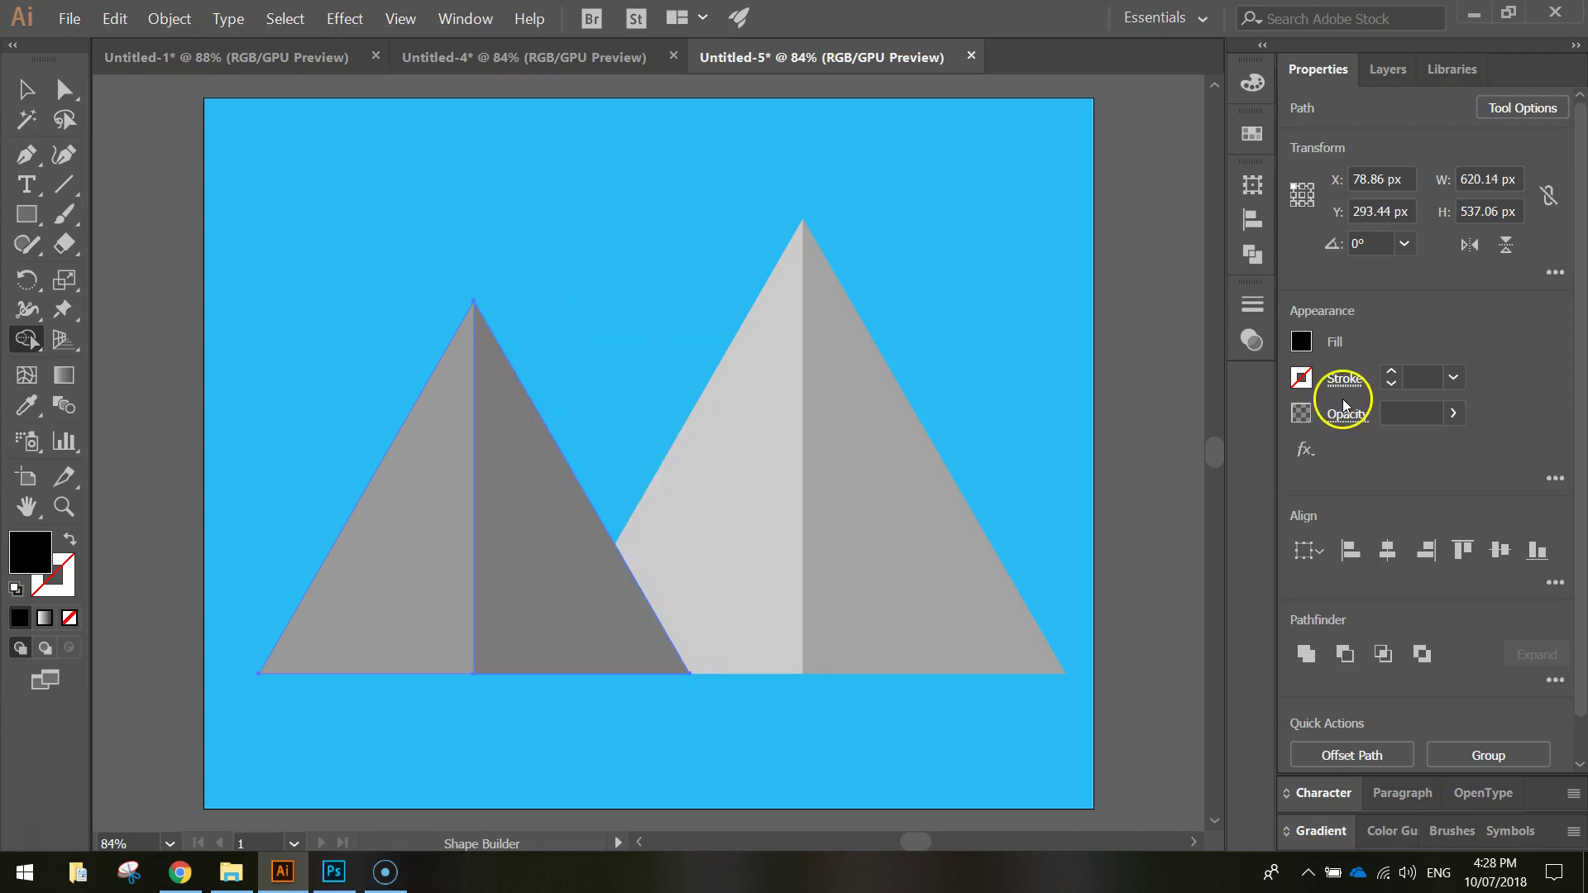
- Group the two halves of the left mountain
left_click(28, 91)
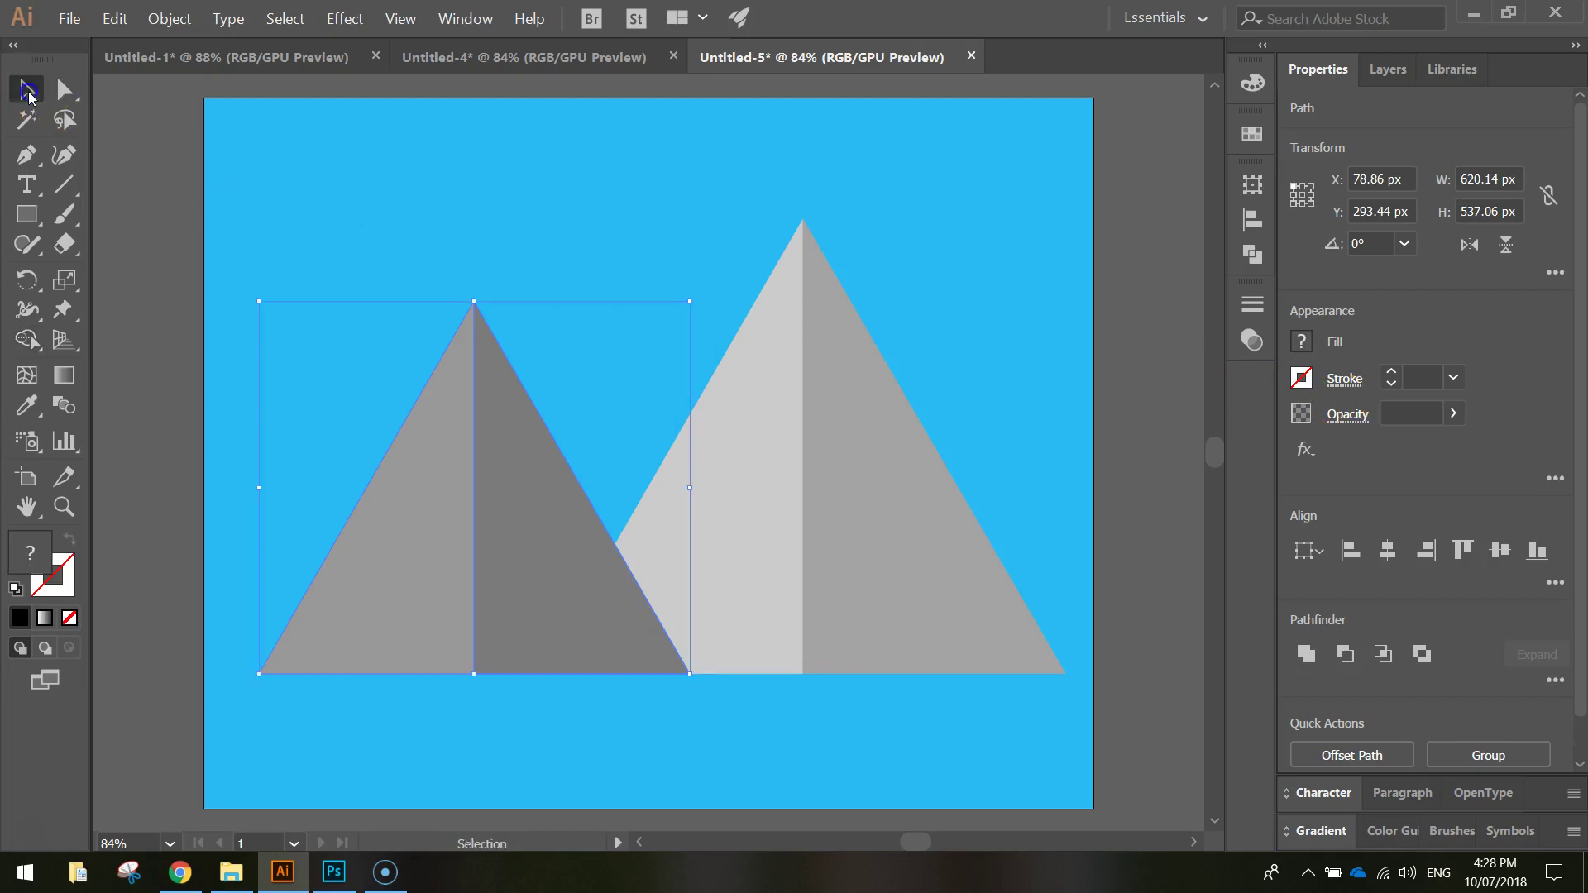
left_click(307, 227)
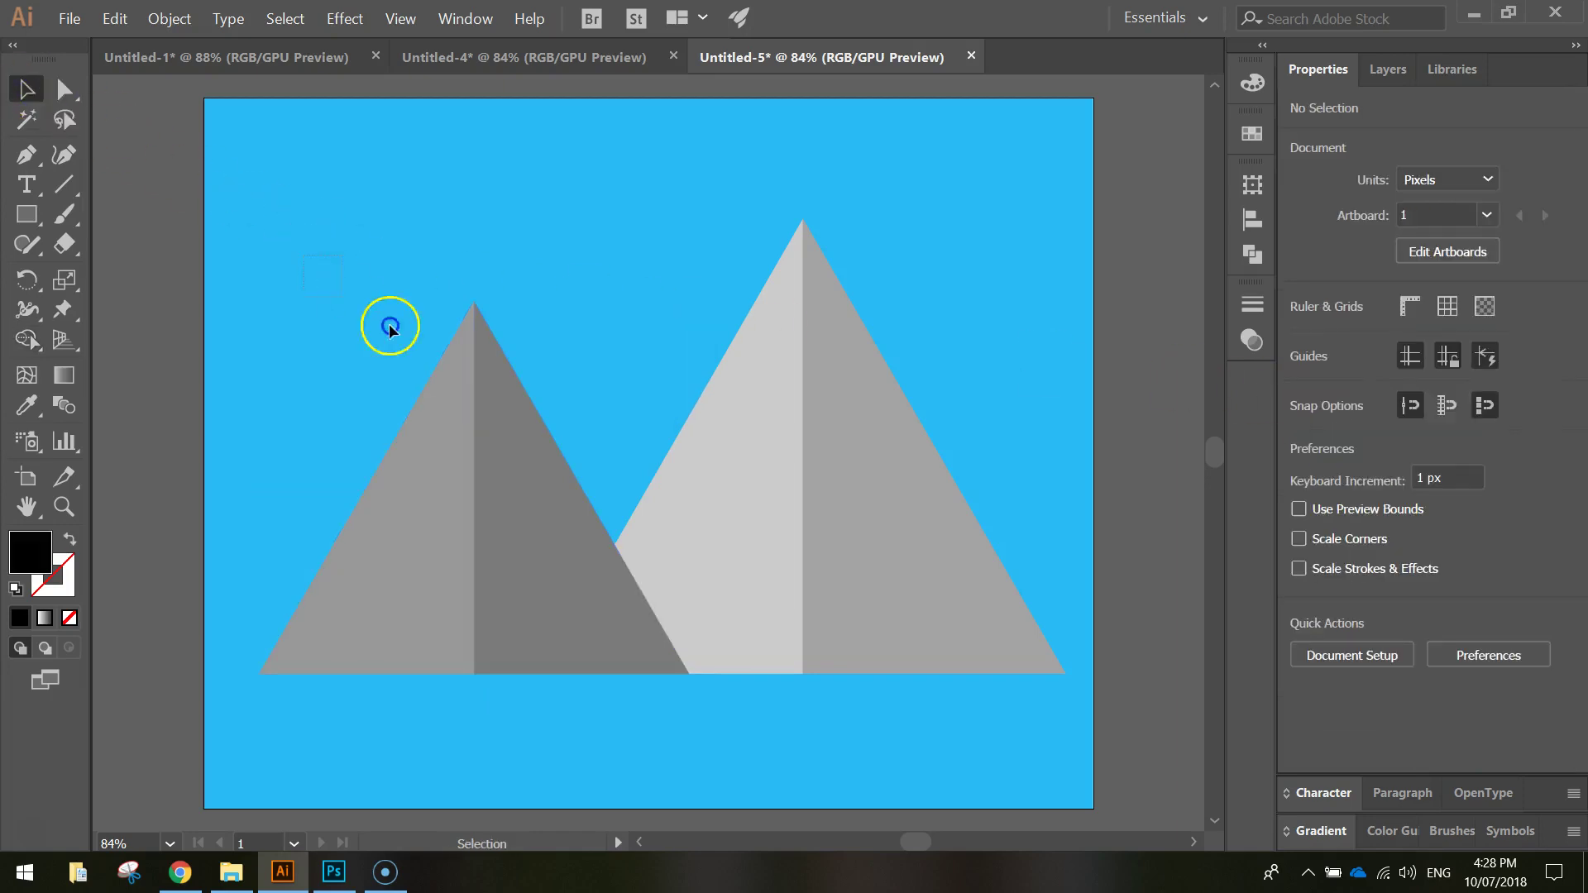
left_click_drag(587, 397, 587, 397)
right_click(489, 354)
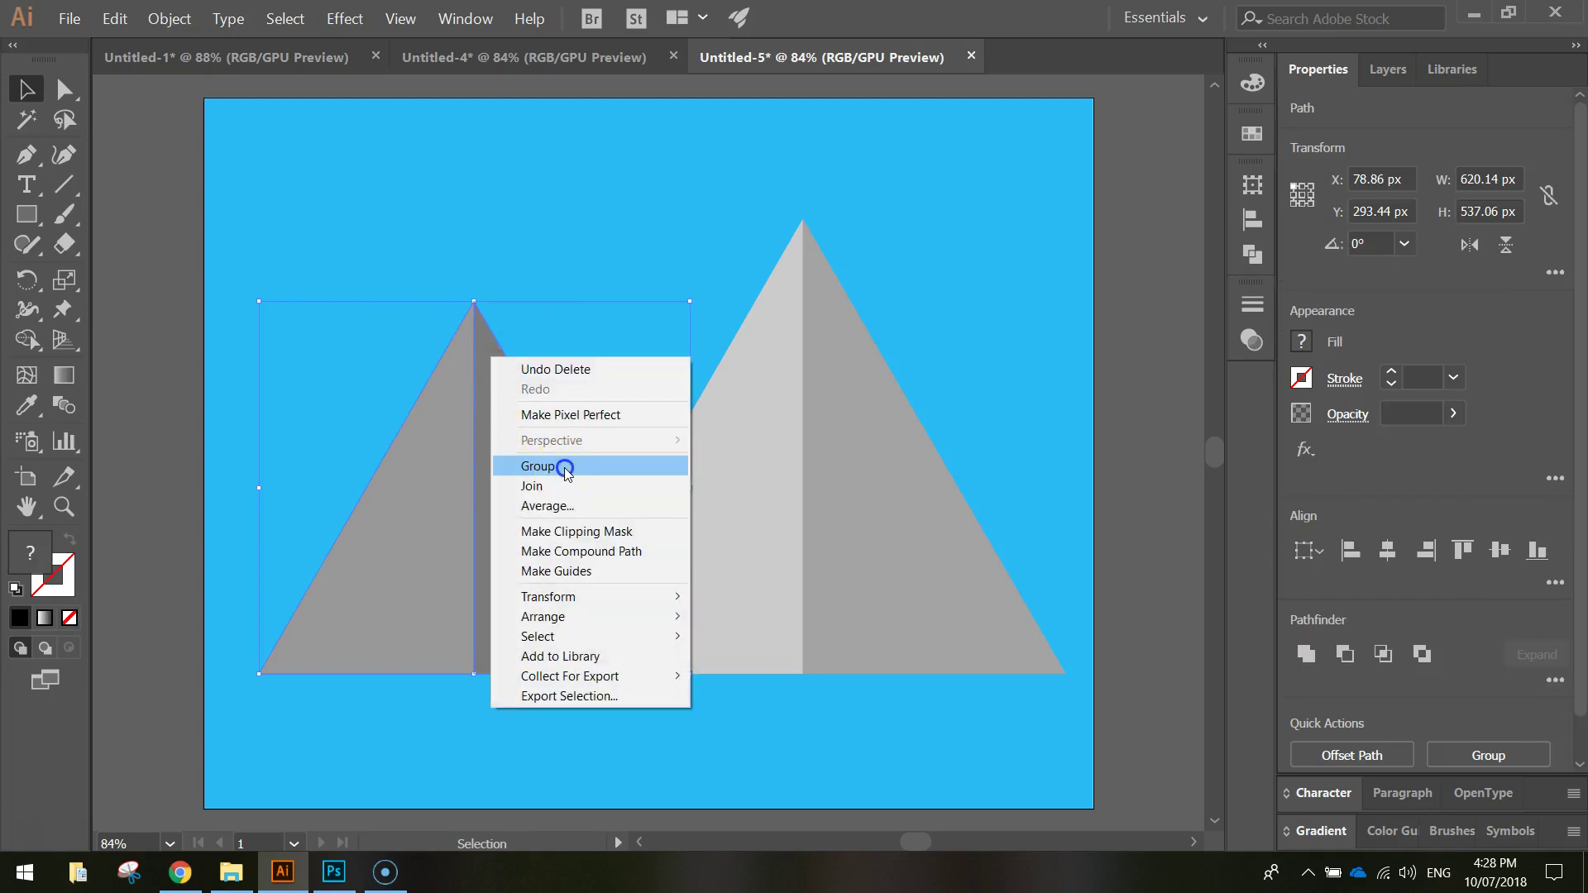
left_click(566, 468)
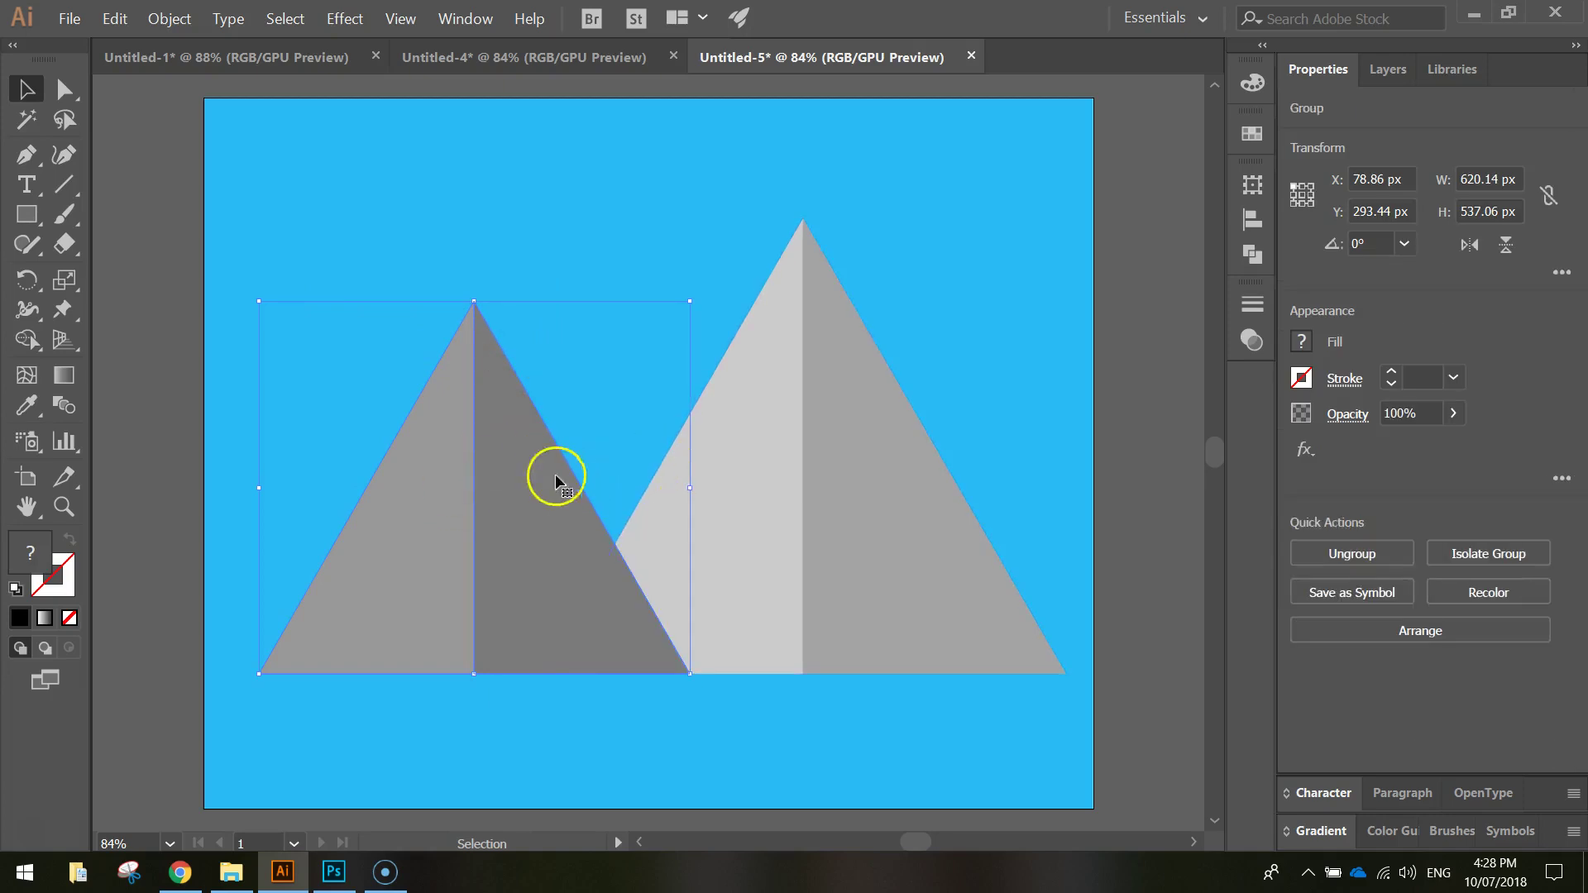
right_click(449, 480)
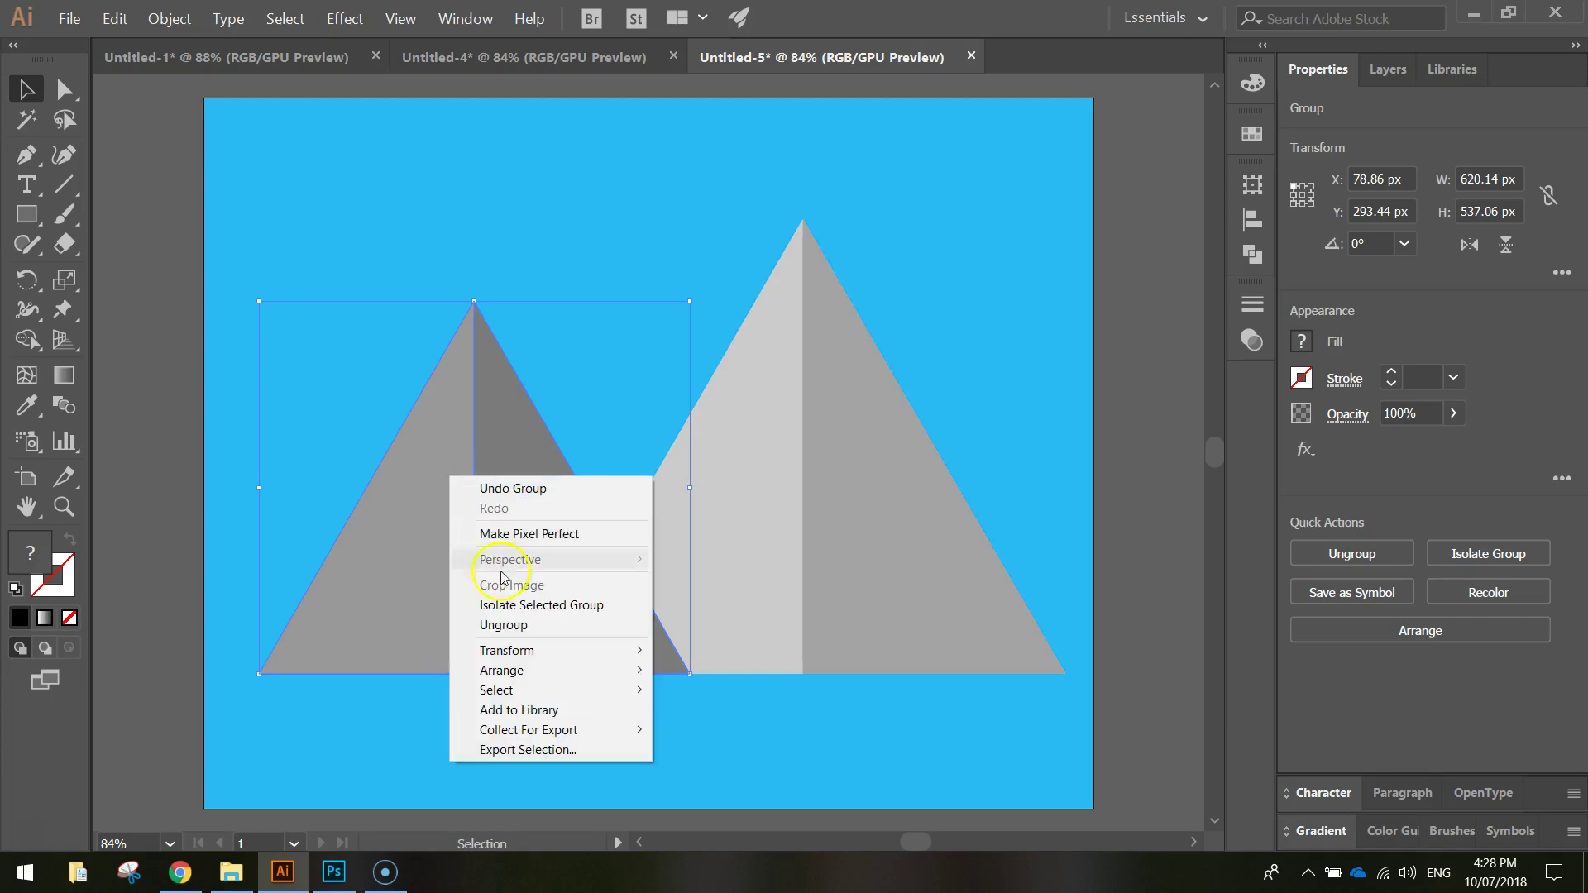
- Send the small mountain behind the large one, then shift the large mountain about 29 px left
mouse_move(539, 679)
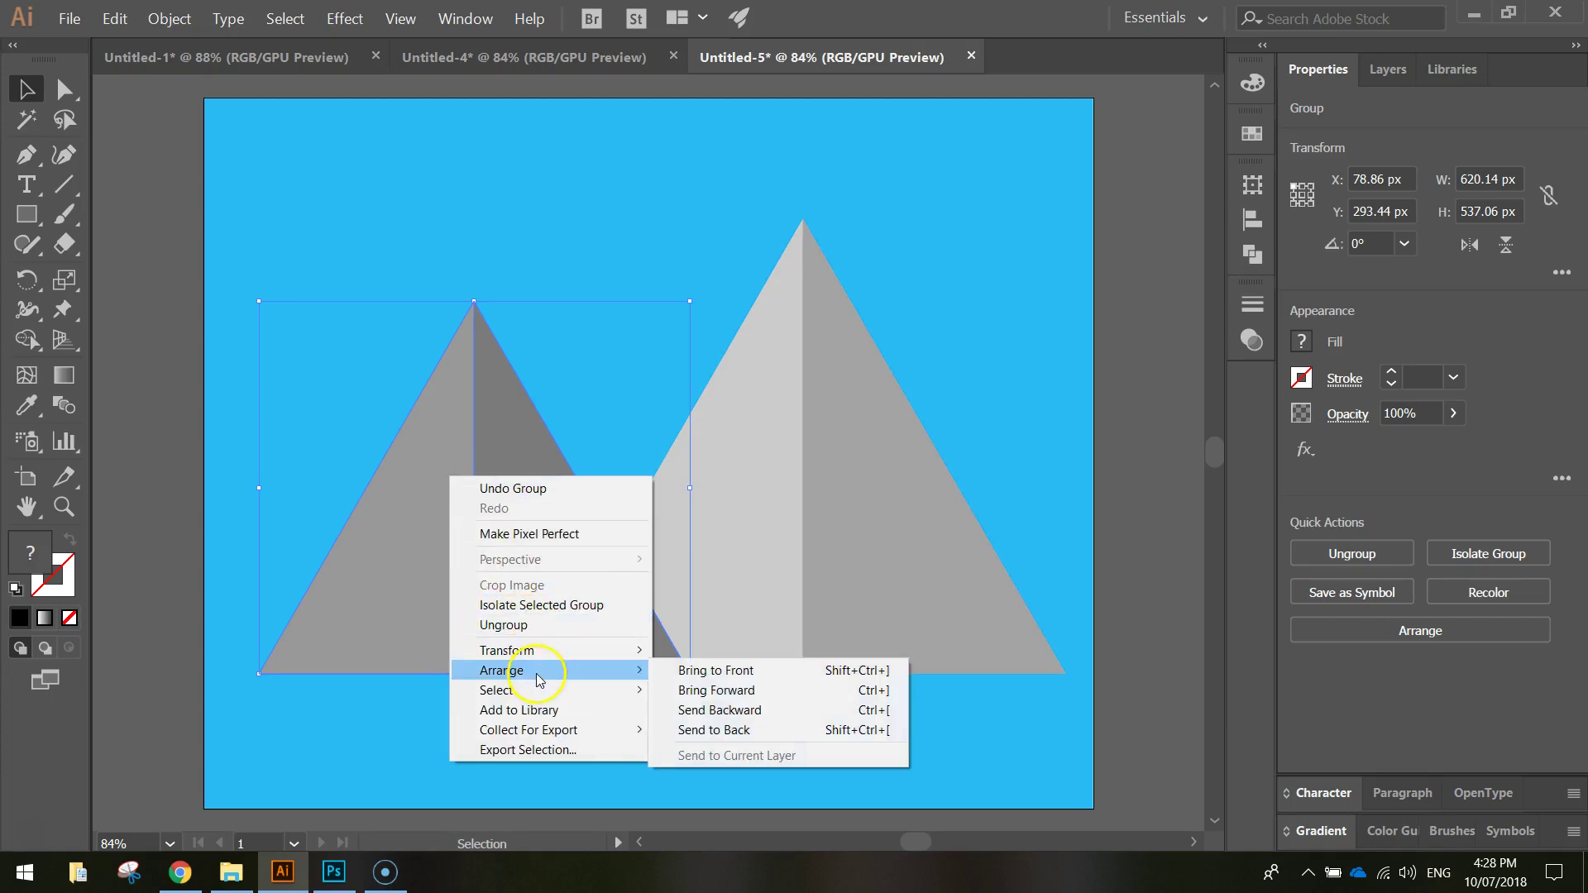
left_click(718, 710)
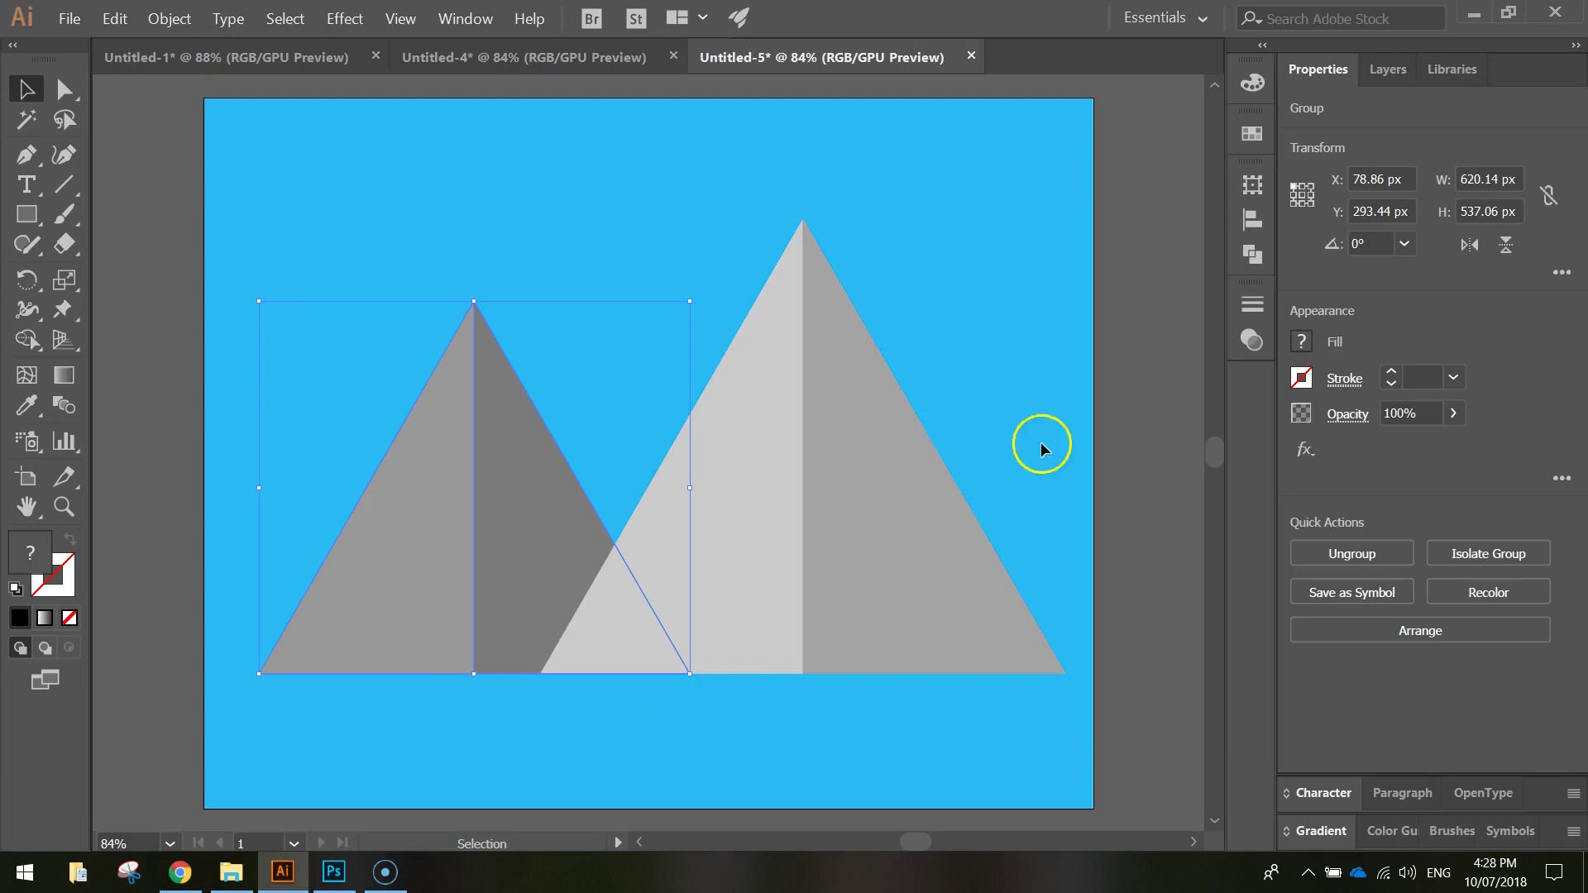
left_click(1145, 389)
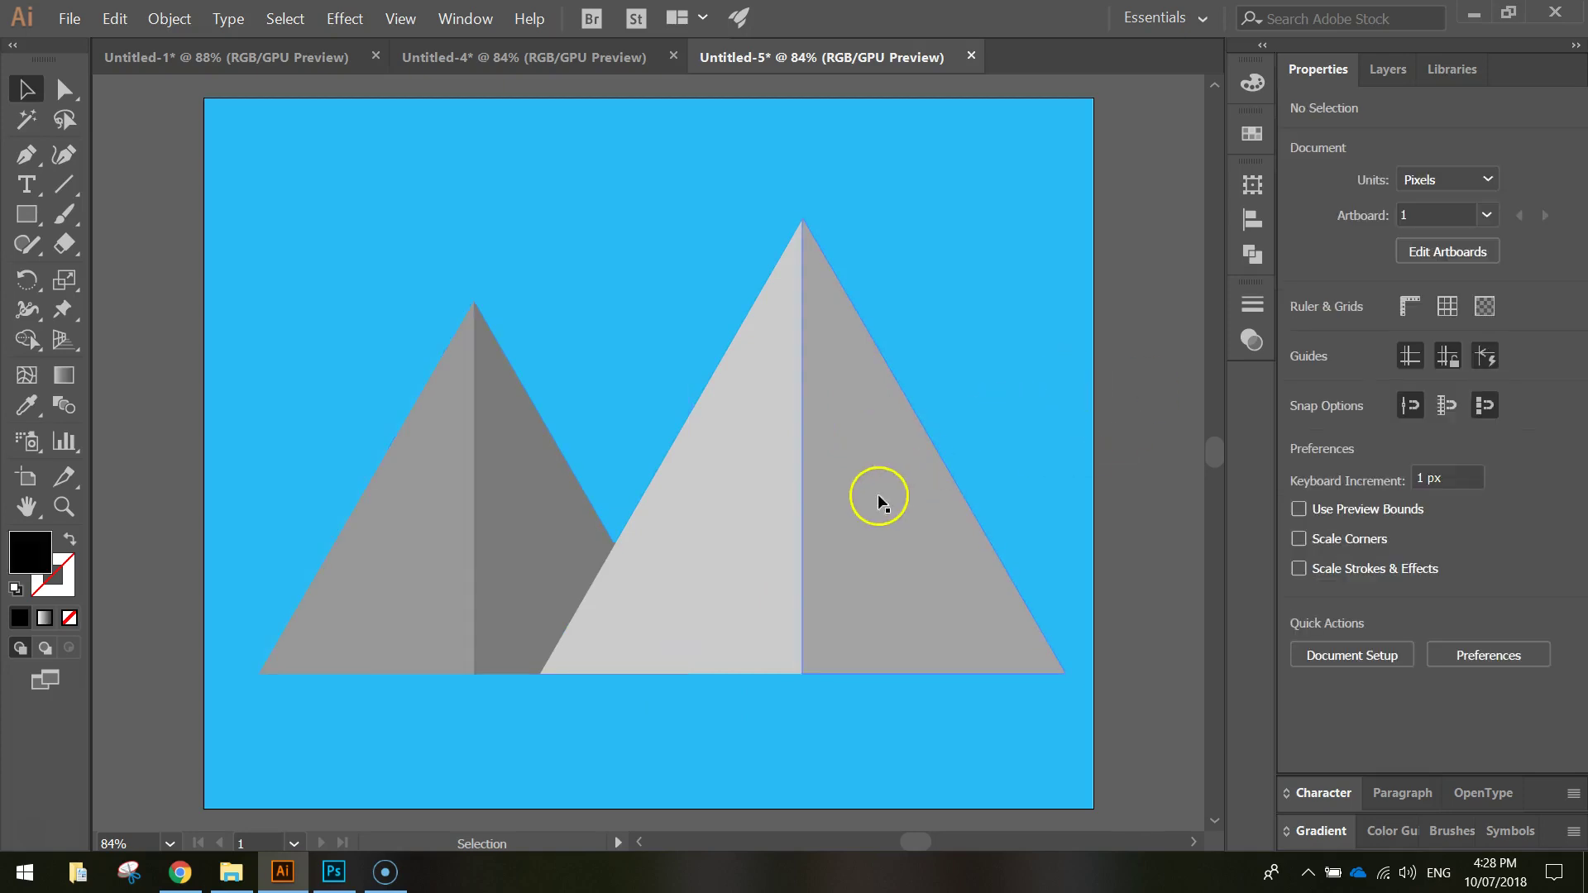
left_click_drag(878, 500, 859, 500)
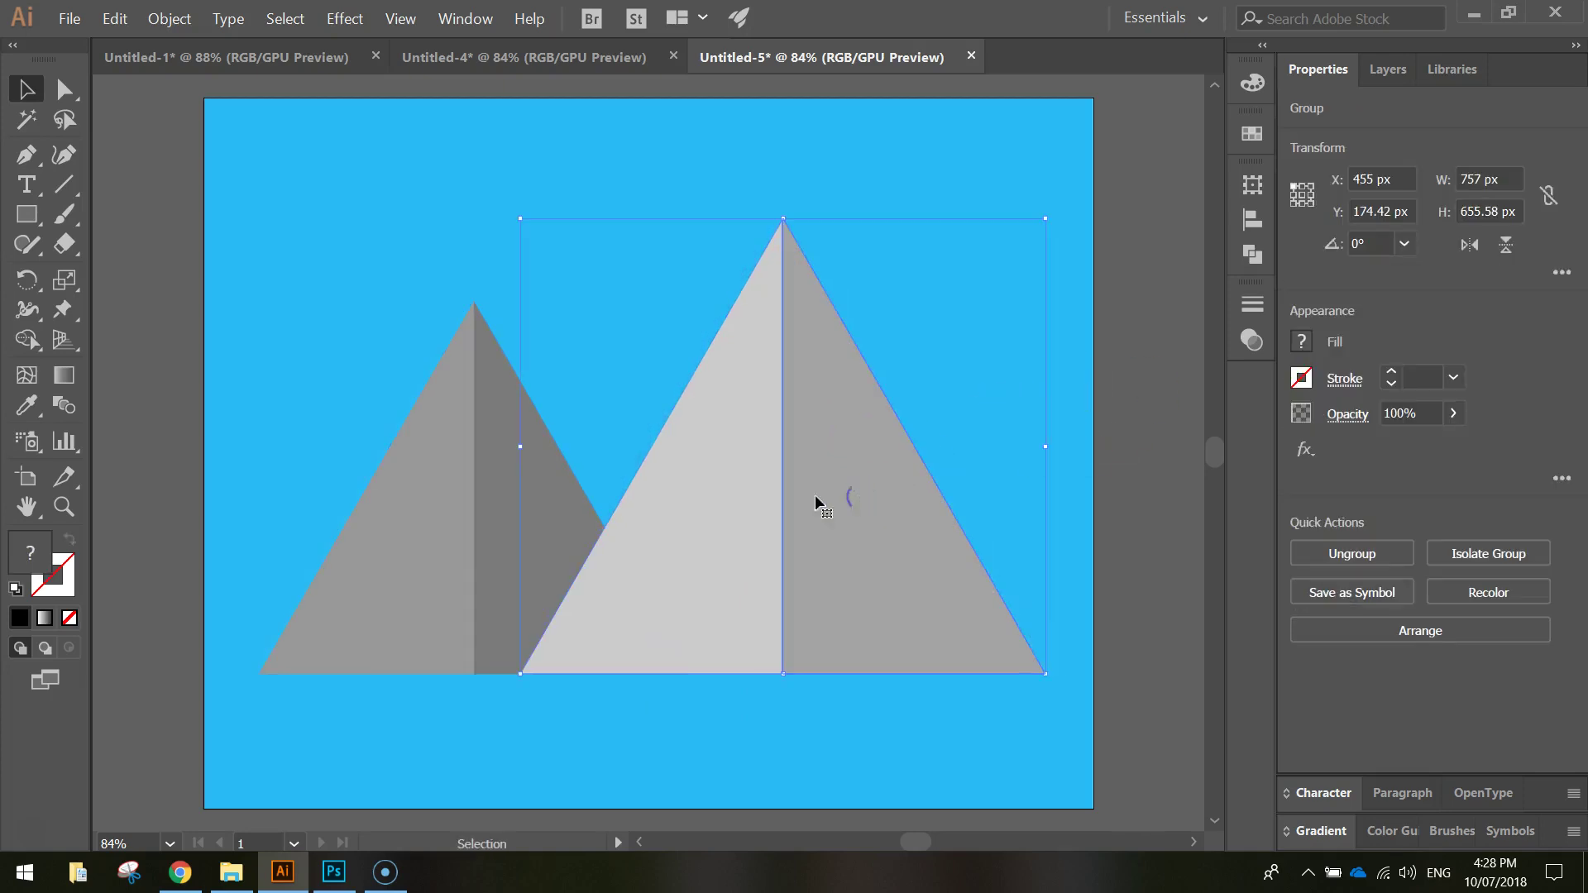
left_click(1145, 356)
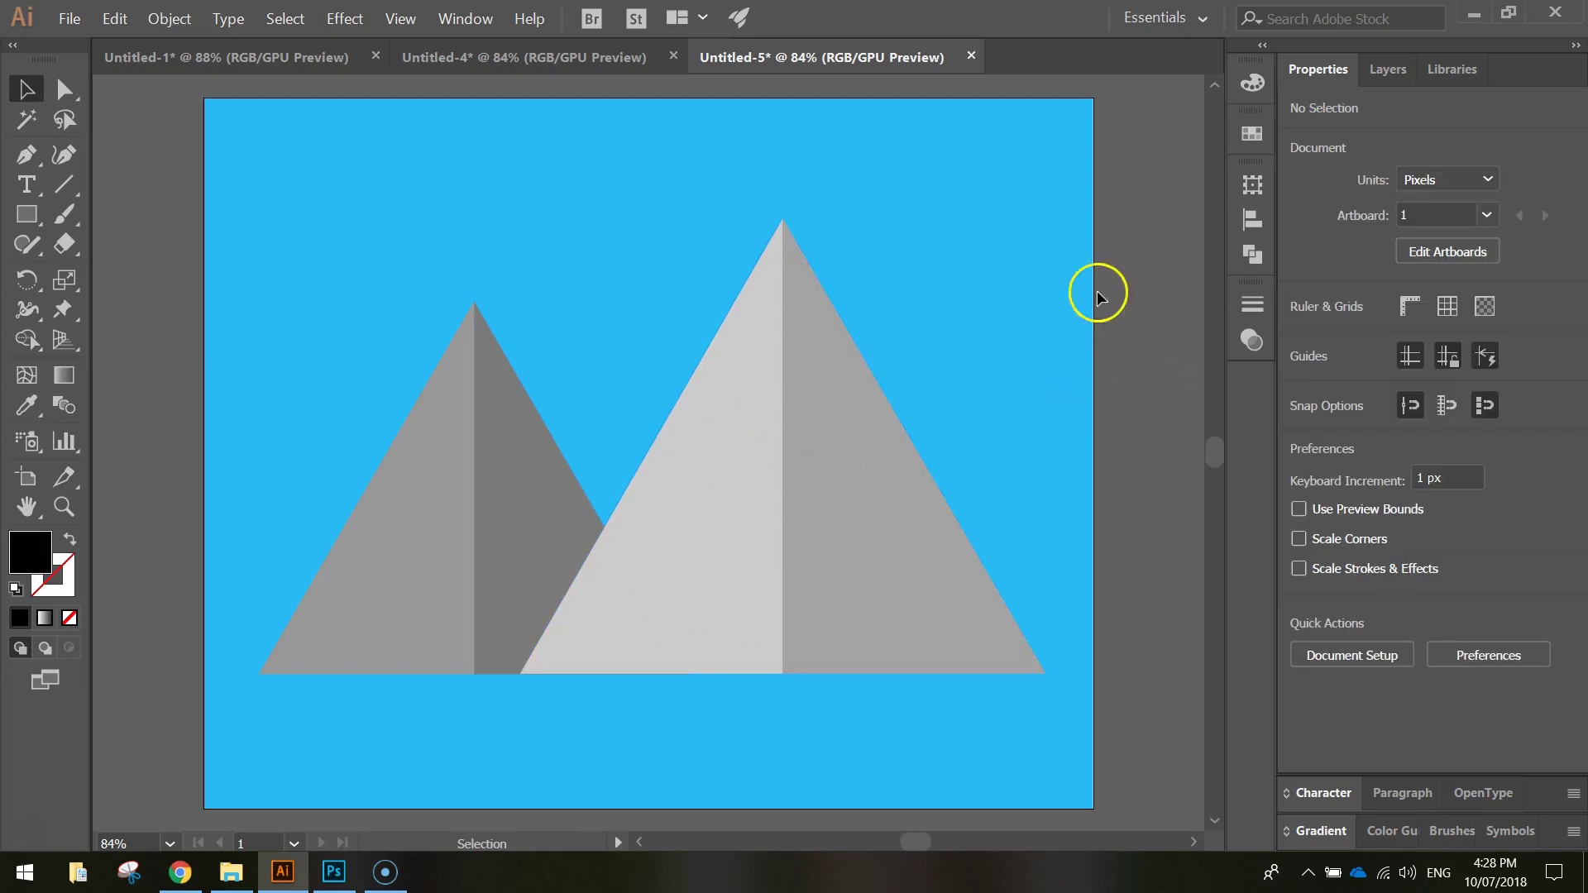
- Switch to the Pen tool and set the fill colour to white
left_click(26, 159)
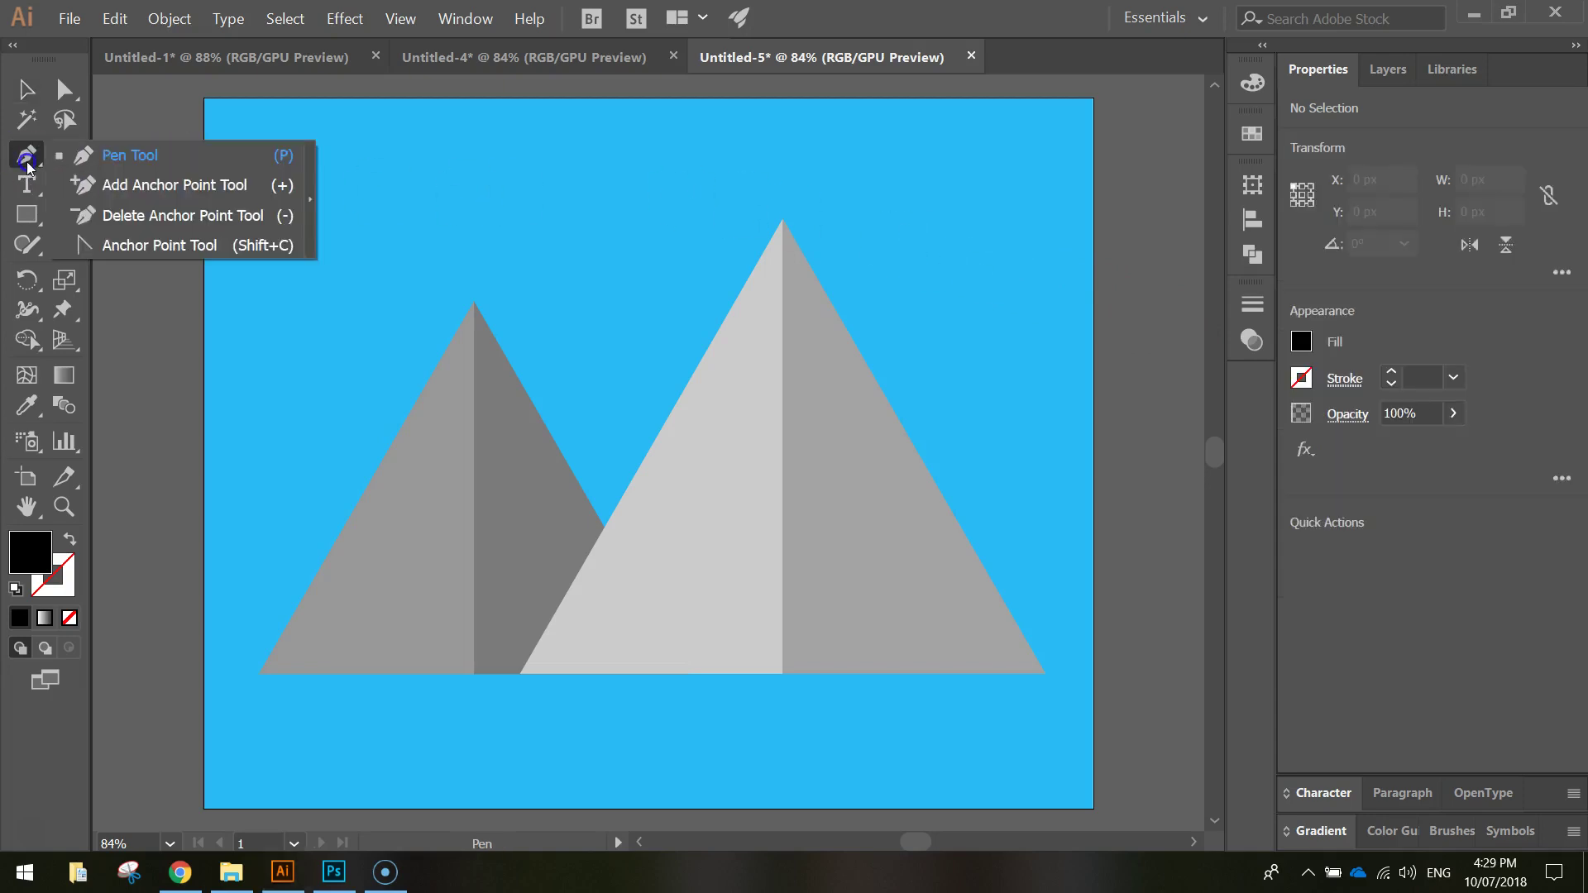
left_click(128, 164)
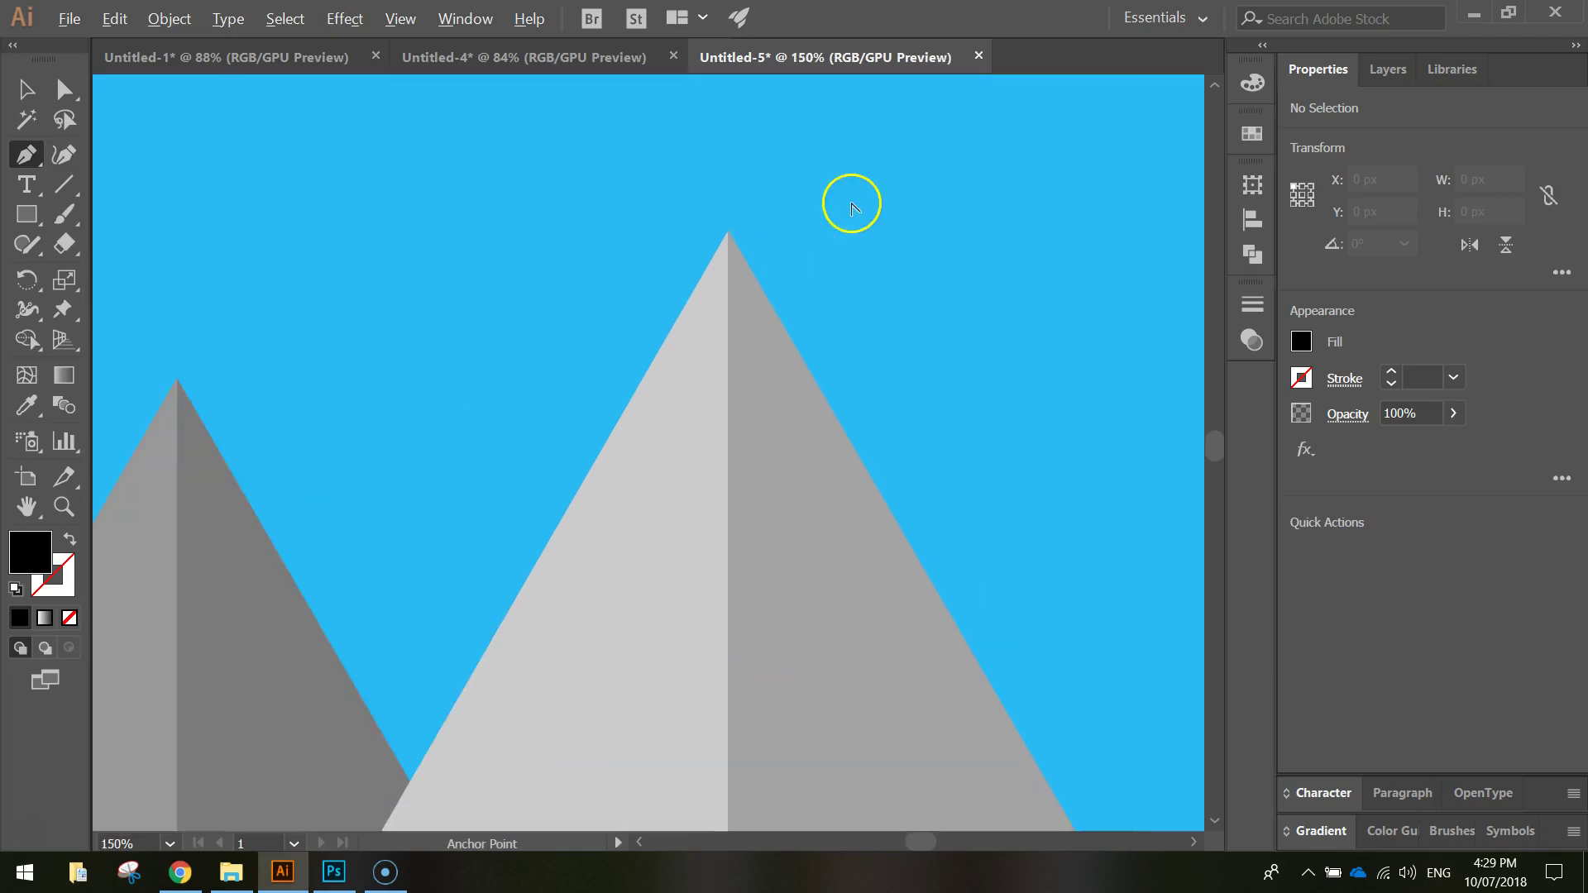
scroll(851, 202, "up", 2)
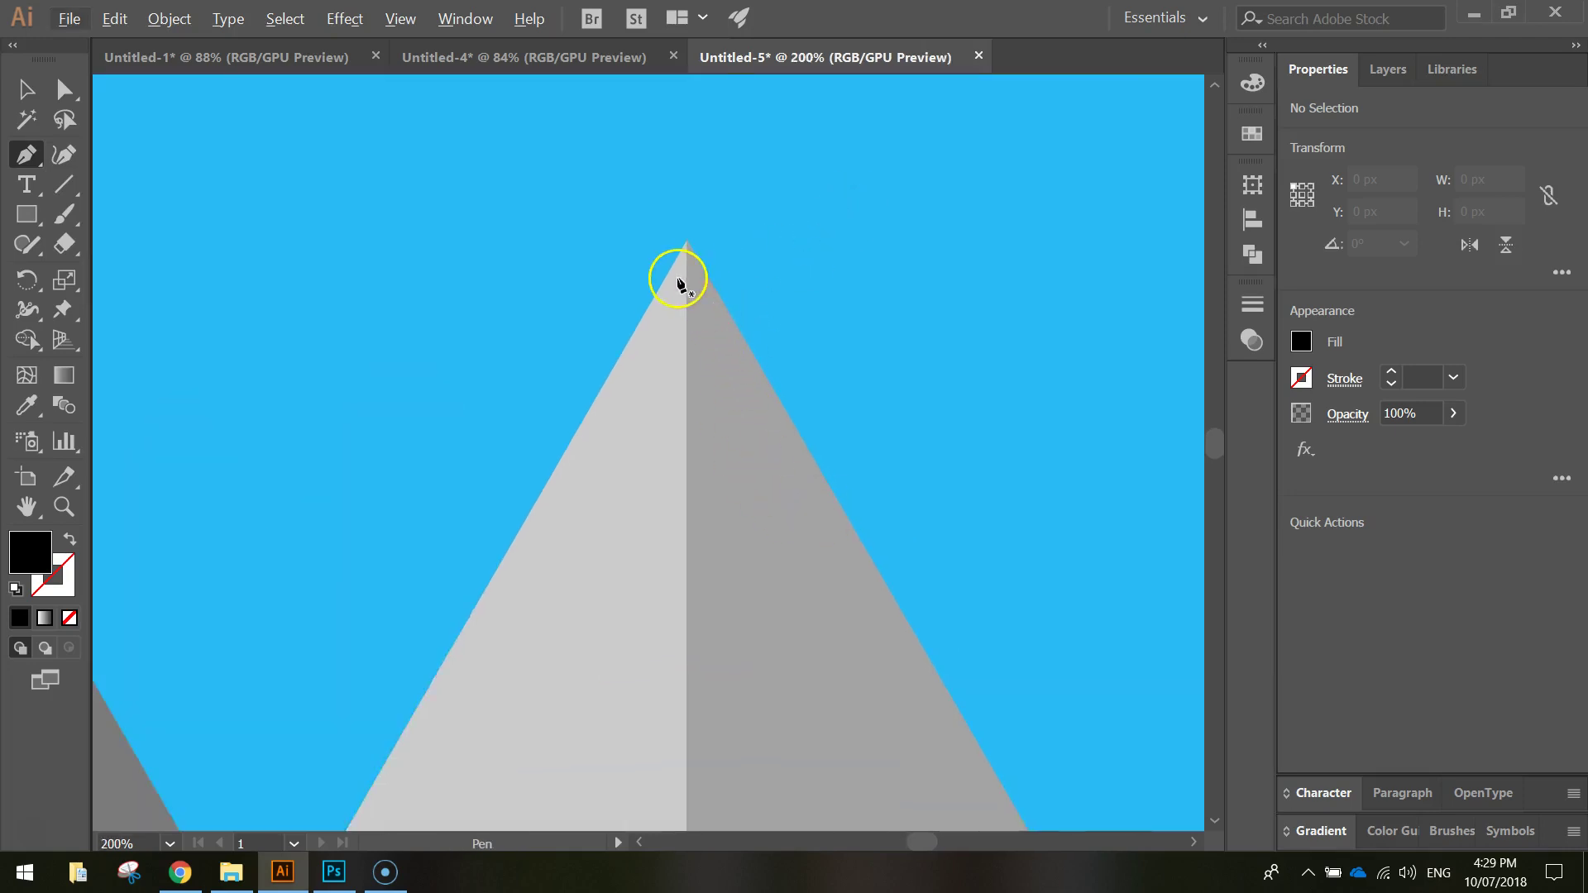
left_click(1303, 342)
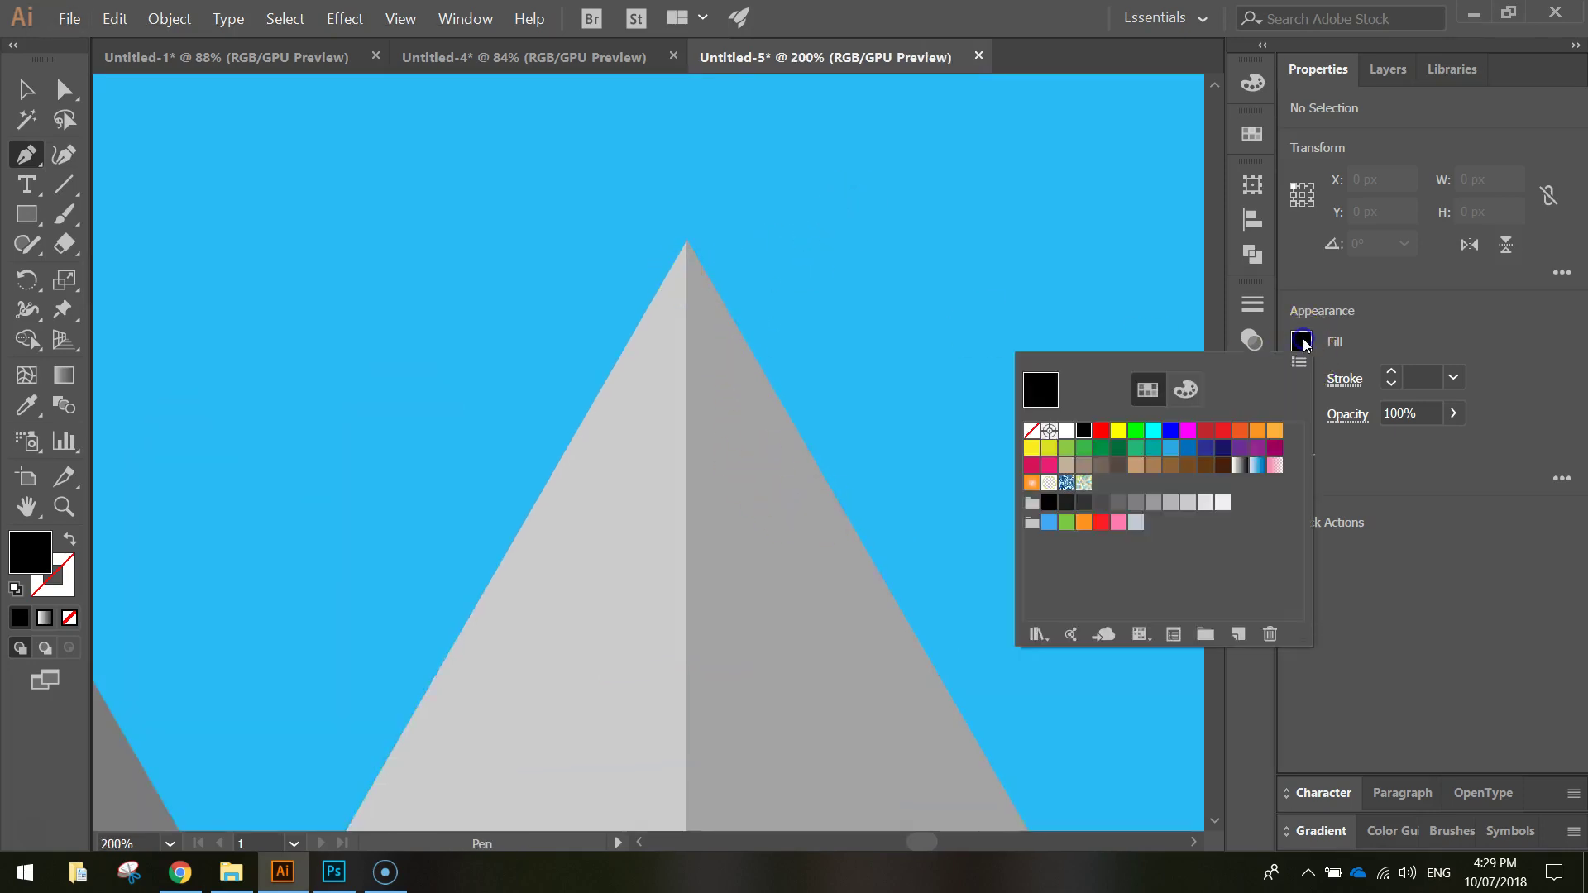
left_click(1066, 430)
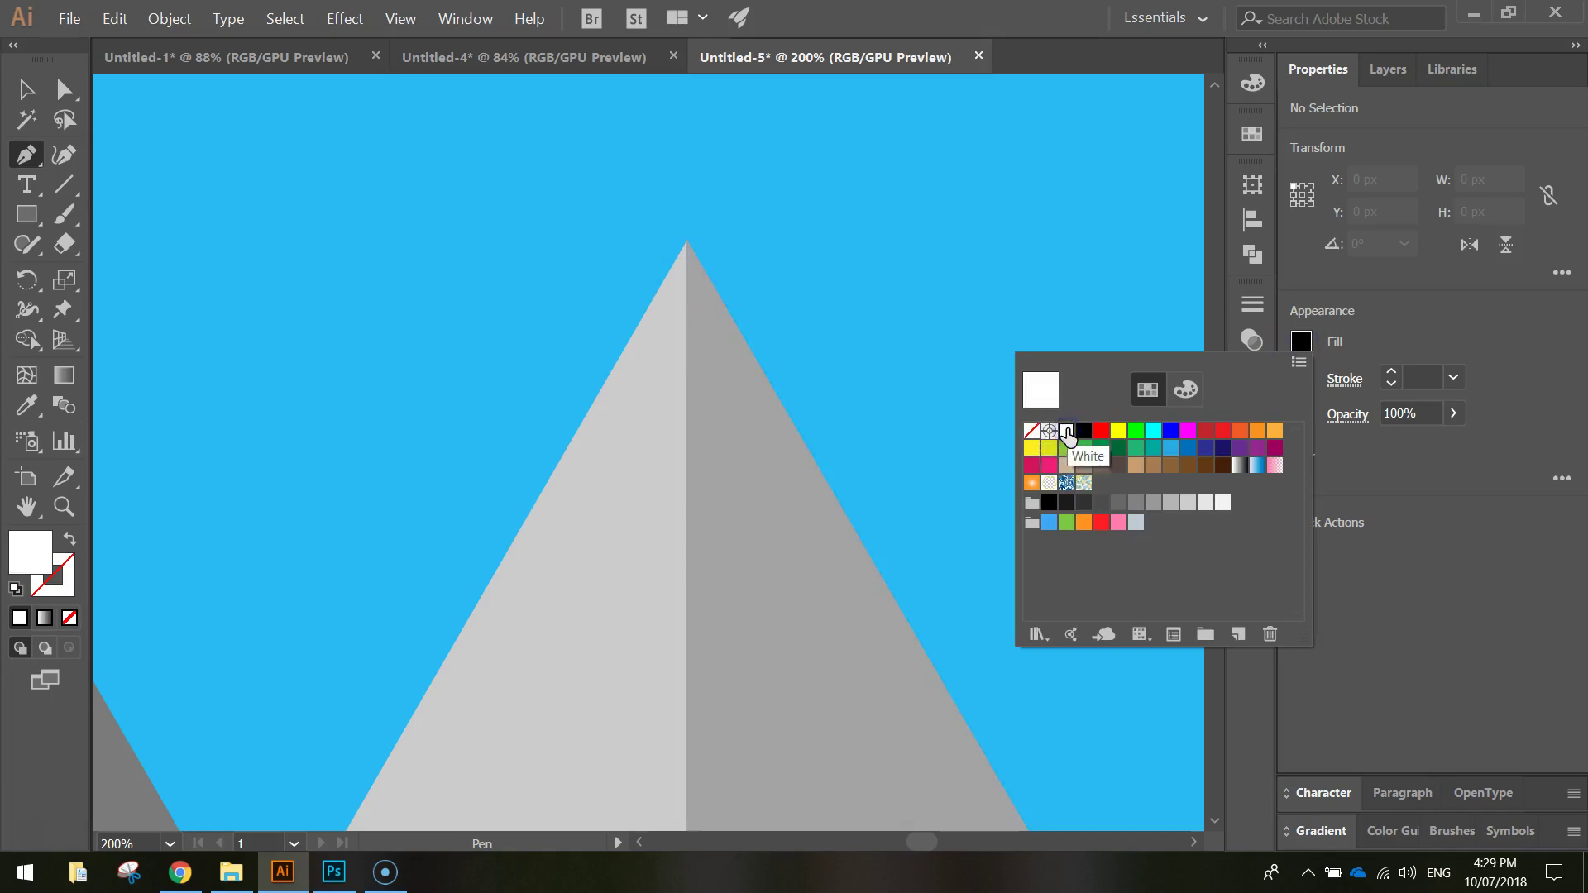
left_click(1407, 338)
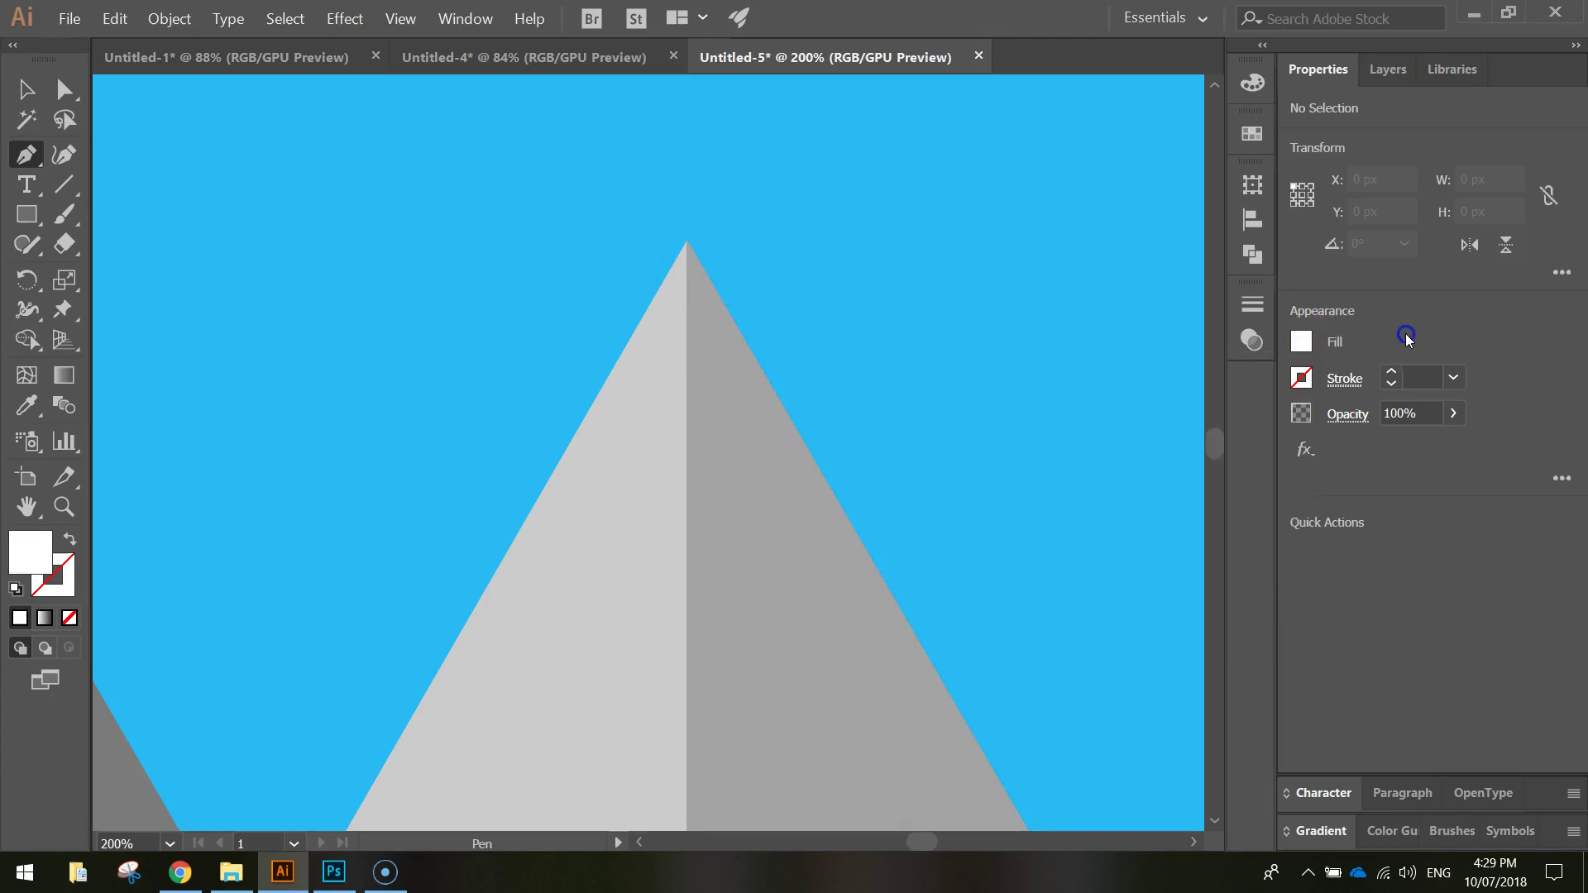
- Draw a zigzag white snow cap across the large mountain's peak and both shaded halves
left_click(685, 241)
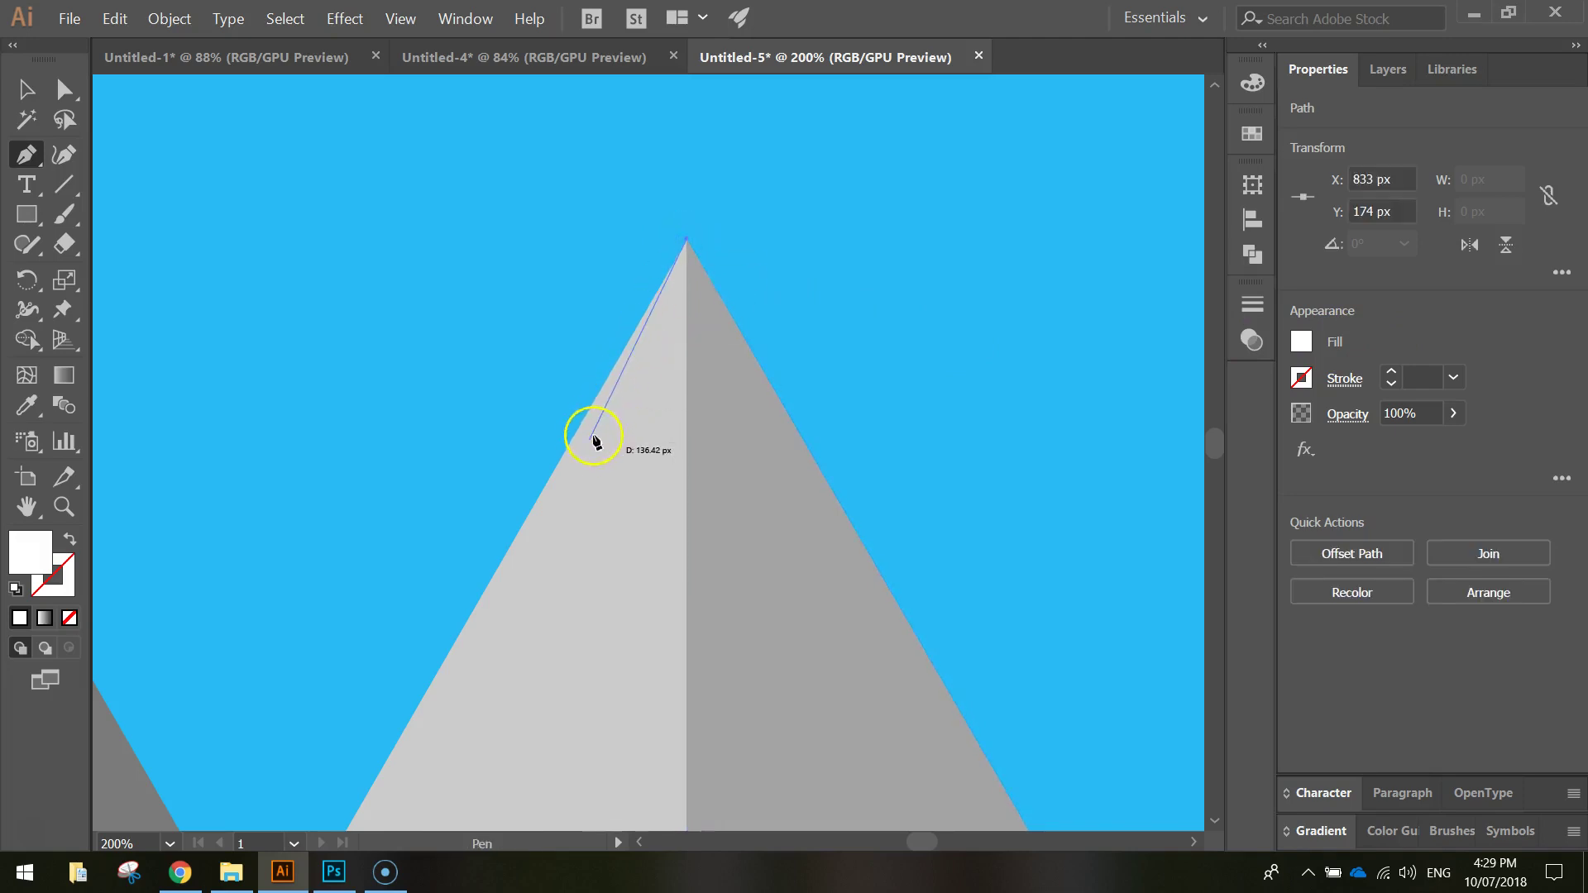
left_click(512, 546)
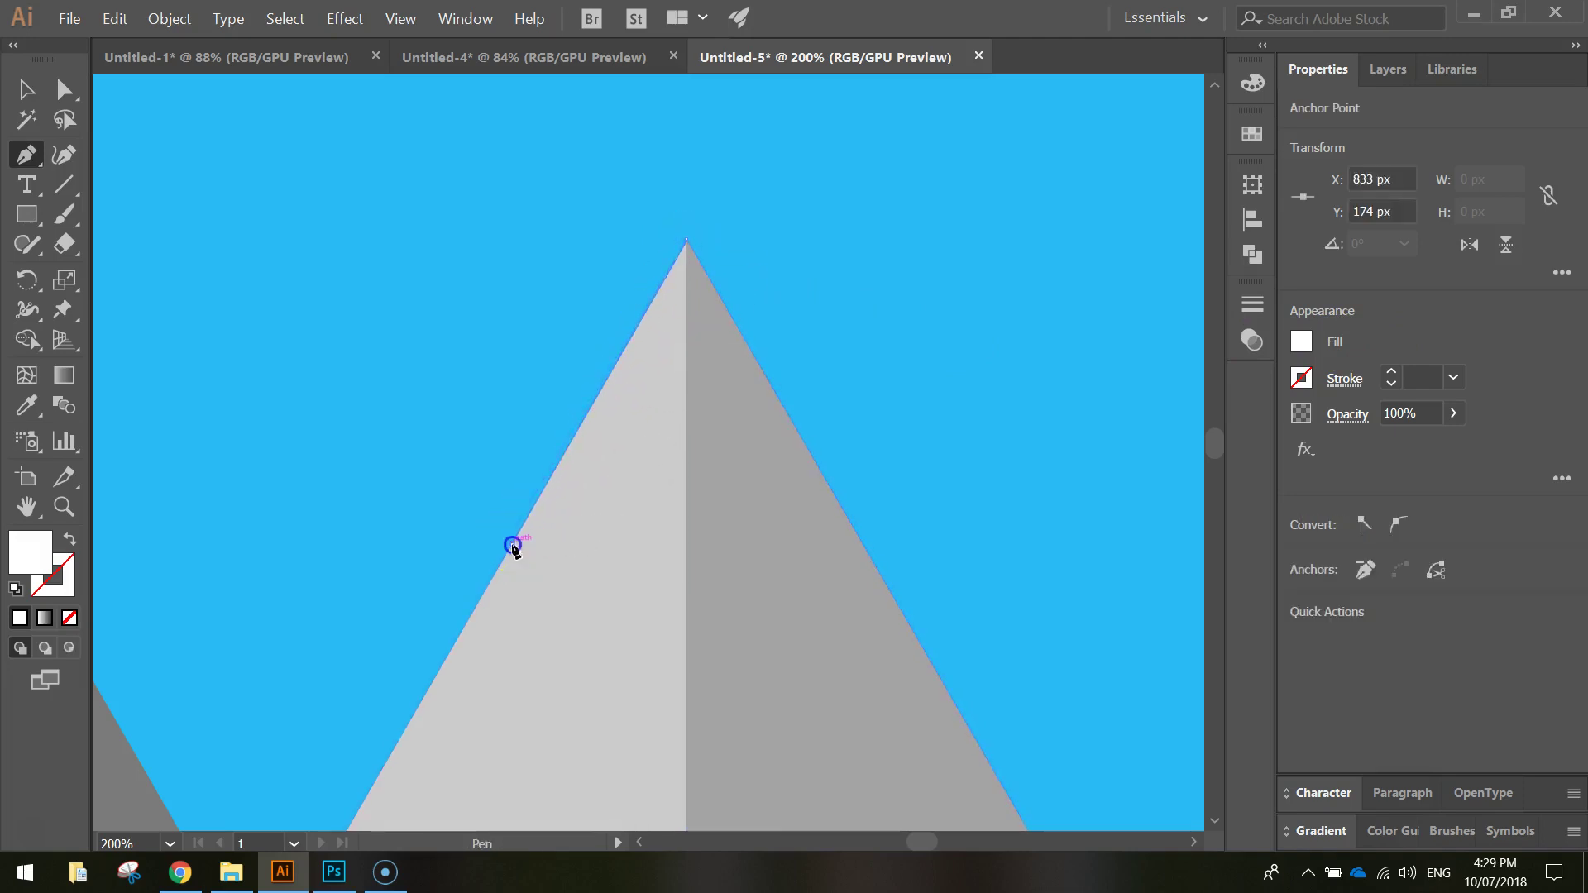
left_click(630, 469)
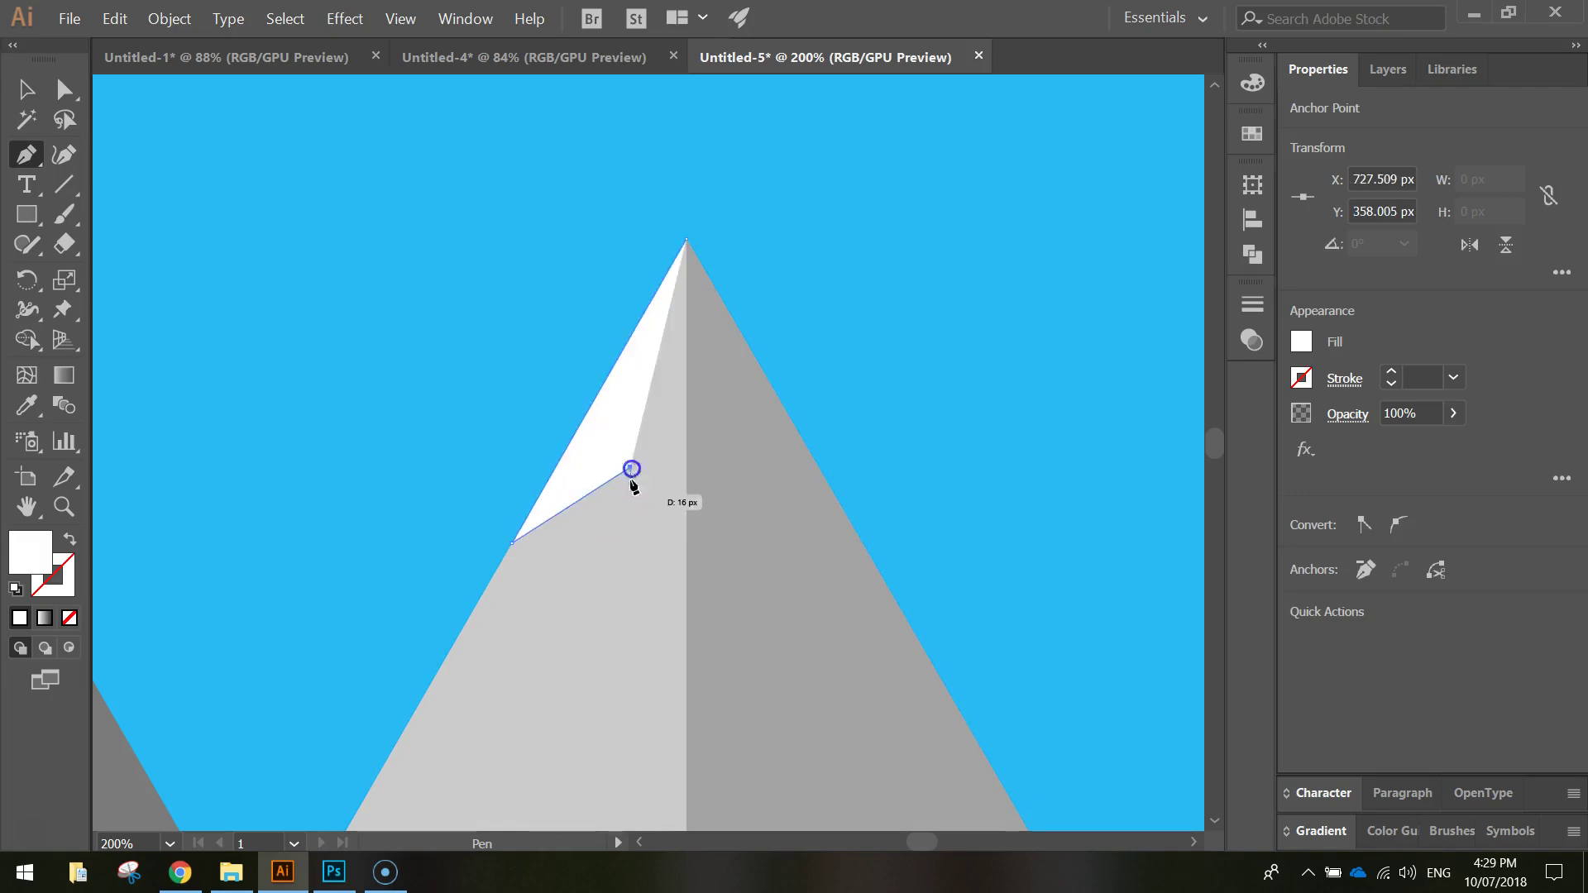
left_click(620, 606)
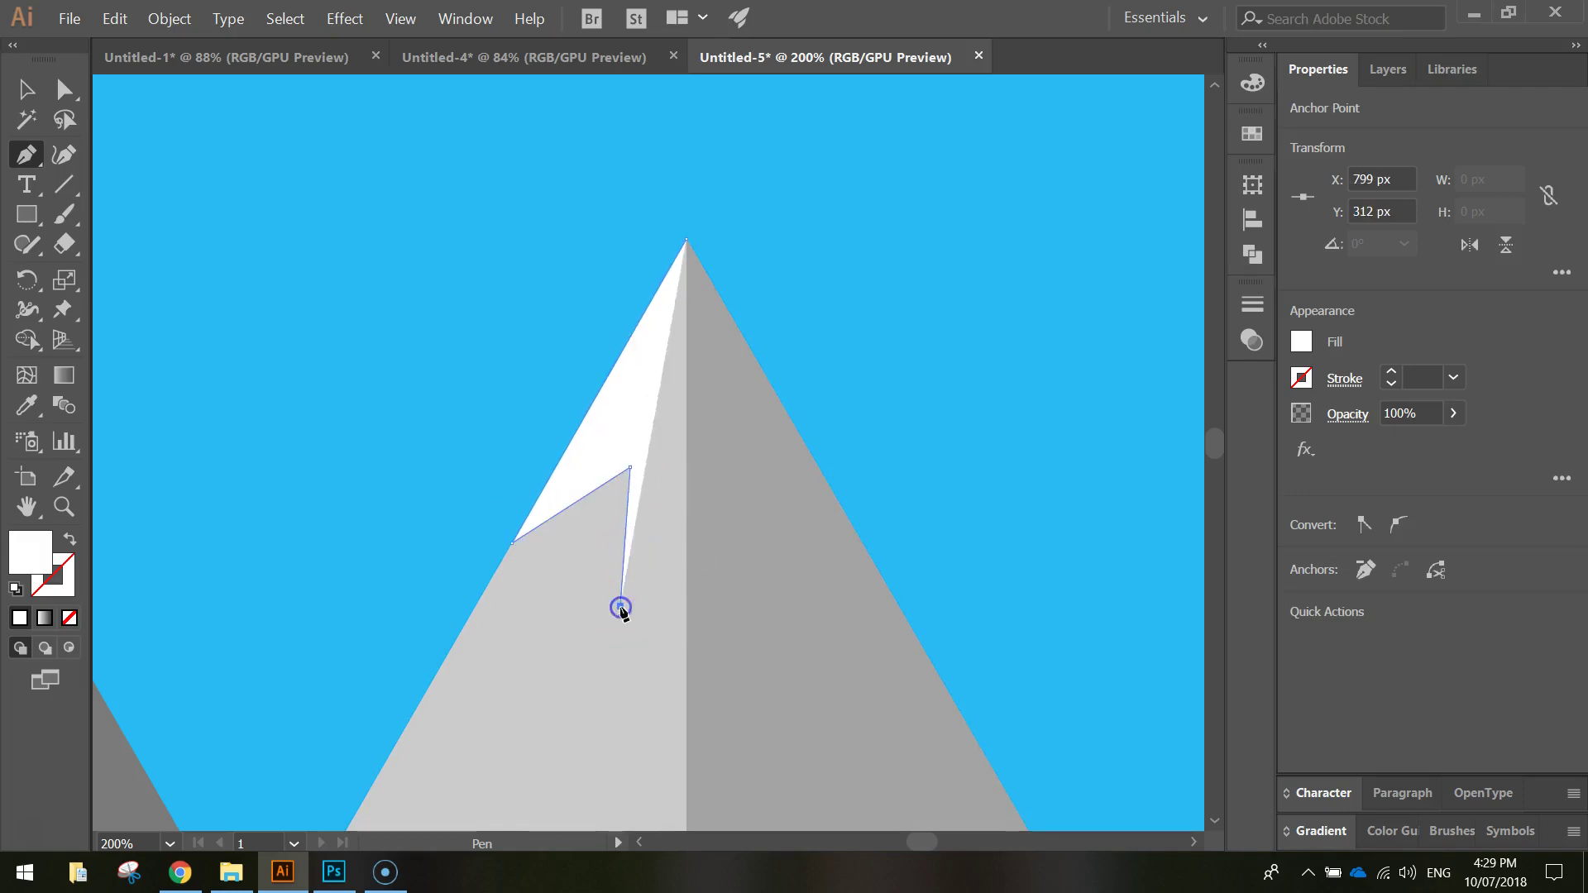
left_click(709, 449)
left_click(762, 547)
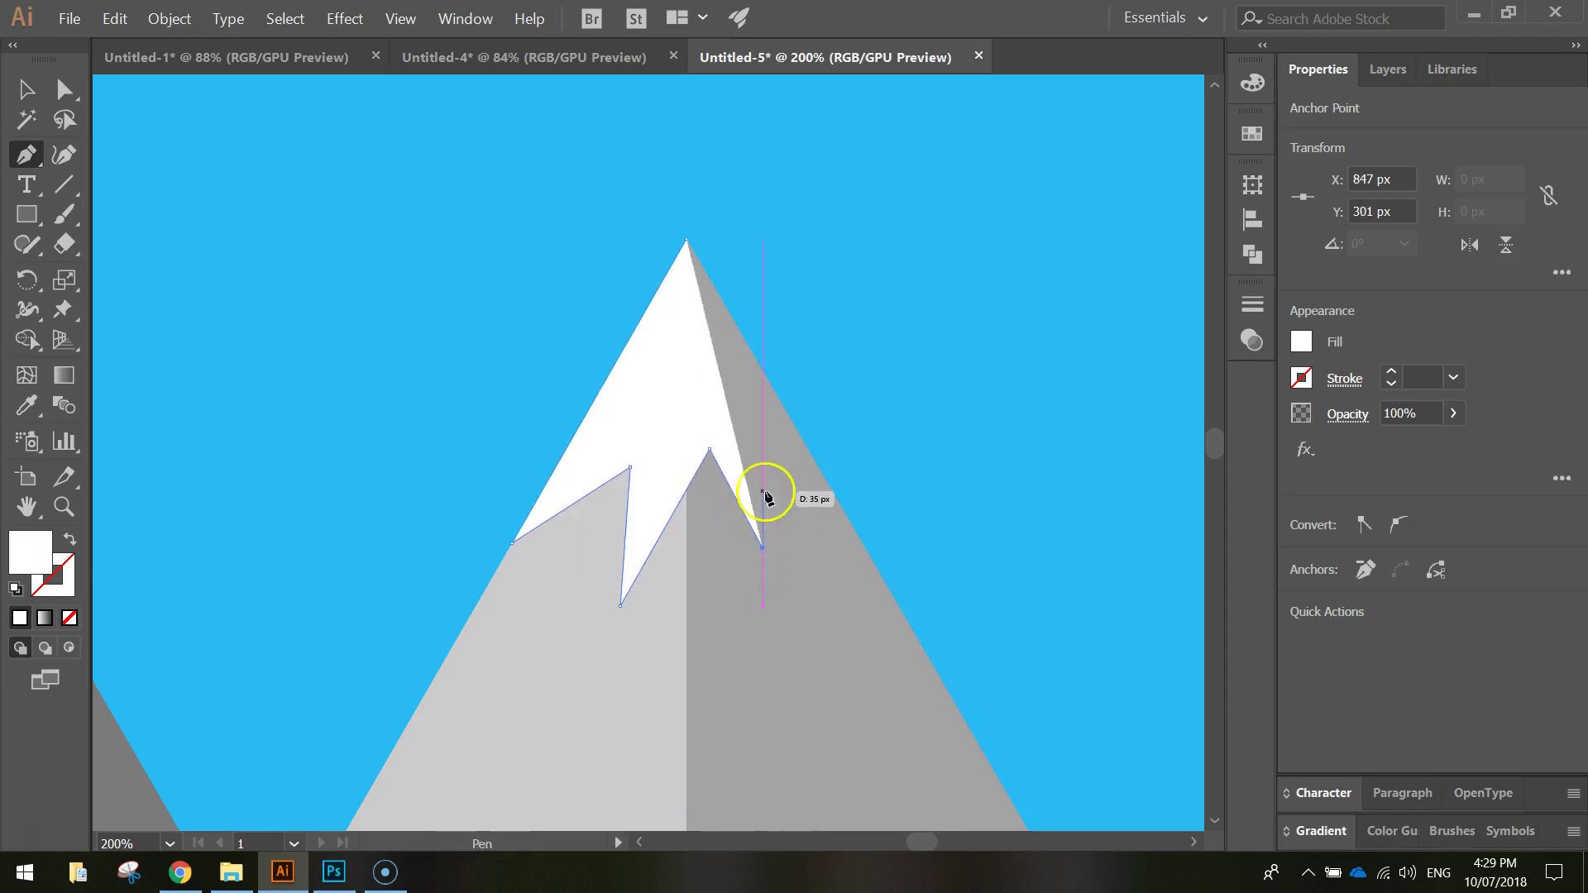
left_click(771, 445)
left_click(813, 459)
left_click_drag(814, 460, 945, 459)
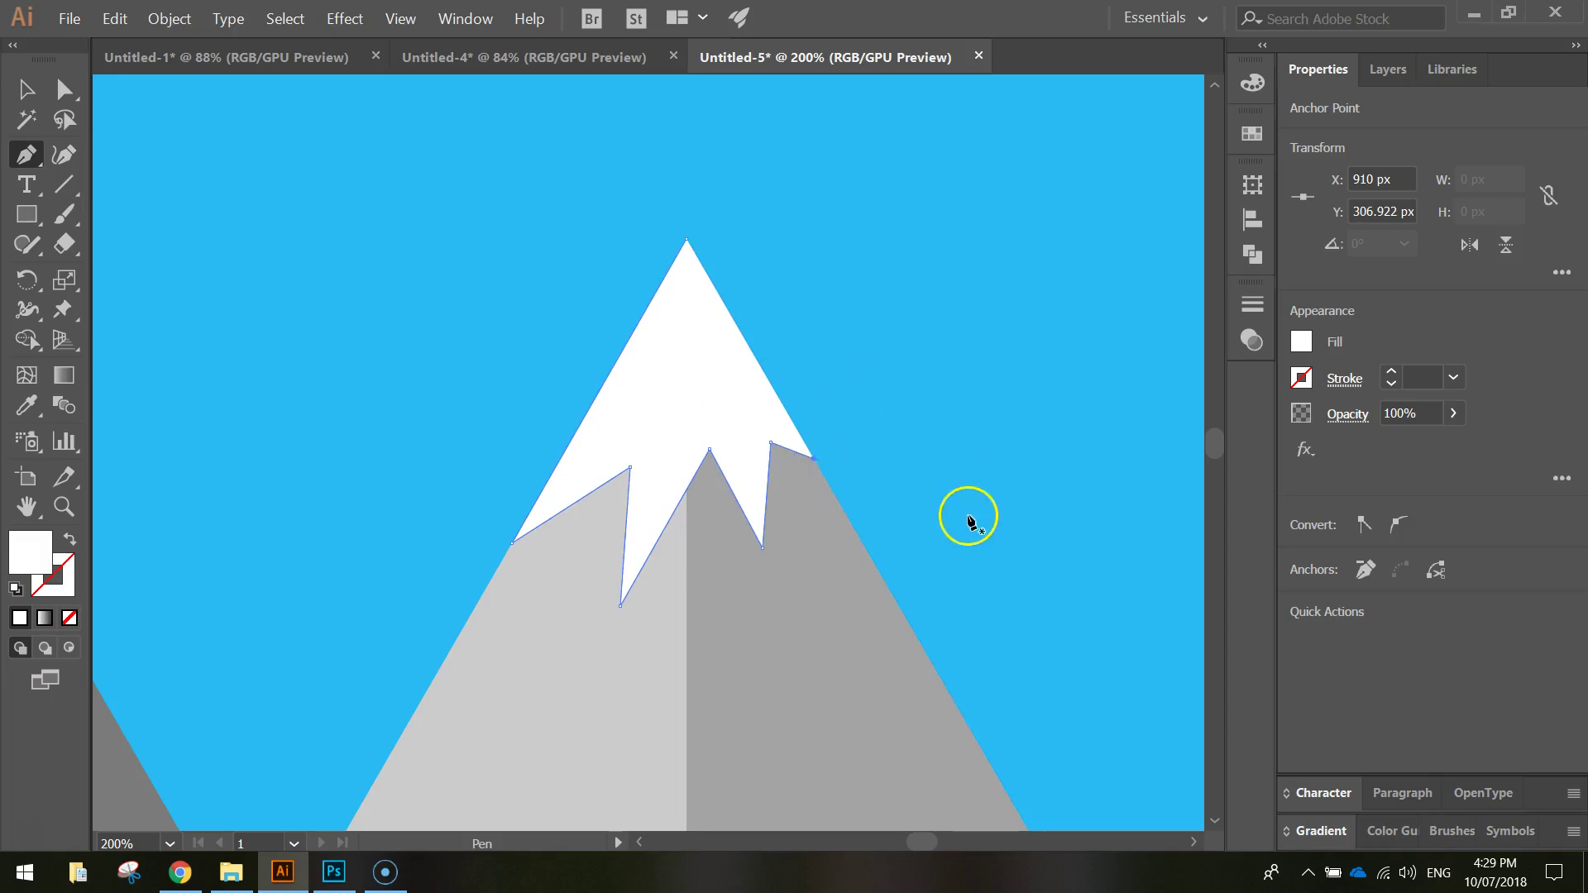
key("space")
left_click_drag(781, 698, 1088, 650)
- Pen a jagged white snow cap from the small mountain's apex across both halves to its right slope
left_click_drag(621, 567, 789, 499)
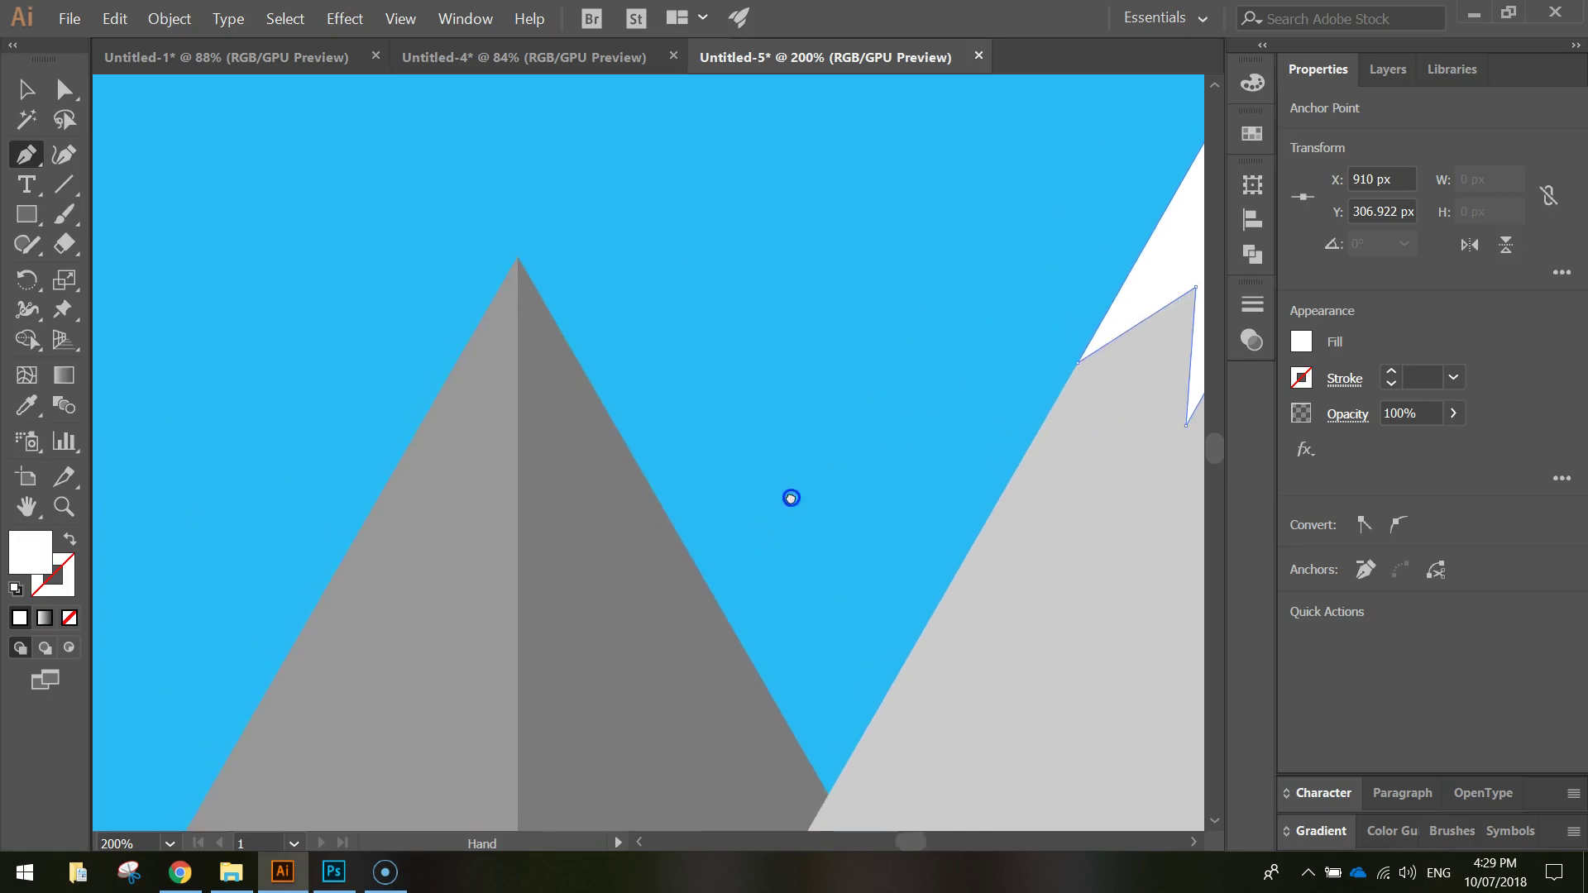
left_click(516, 261)
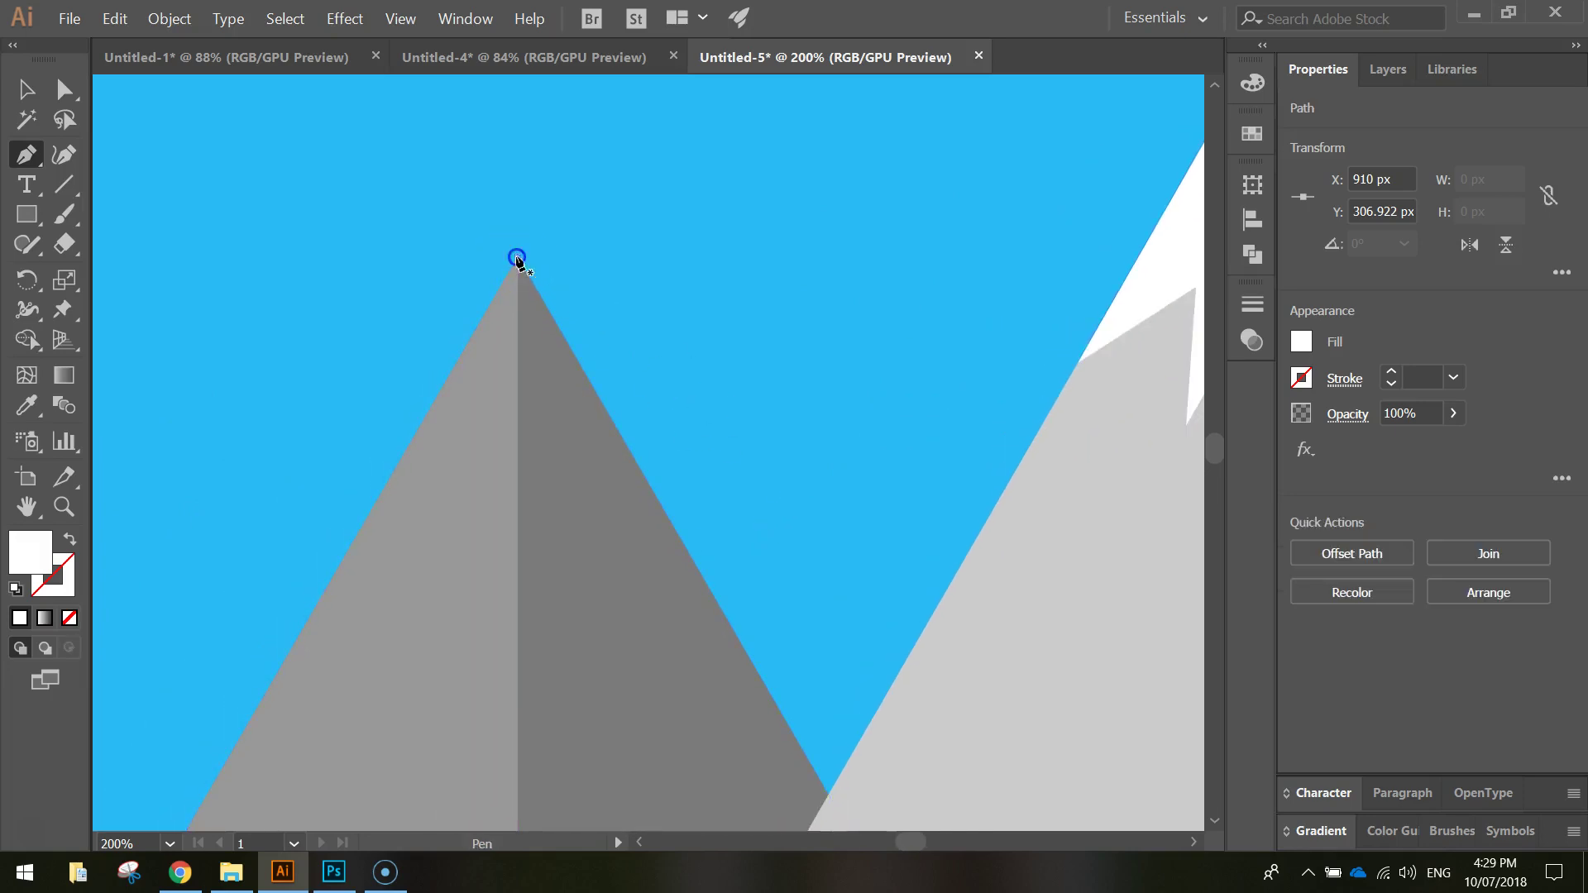
left_click(436, 397)
left_click(460, 476)
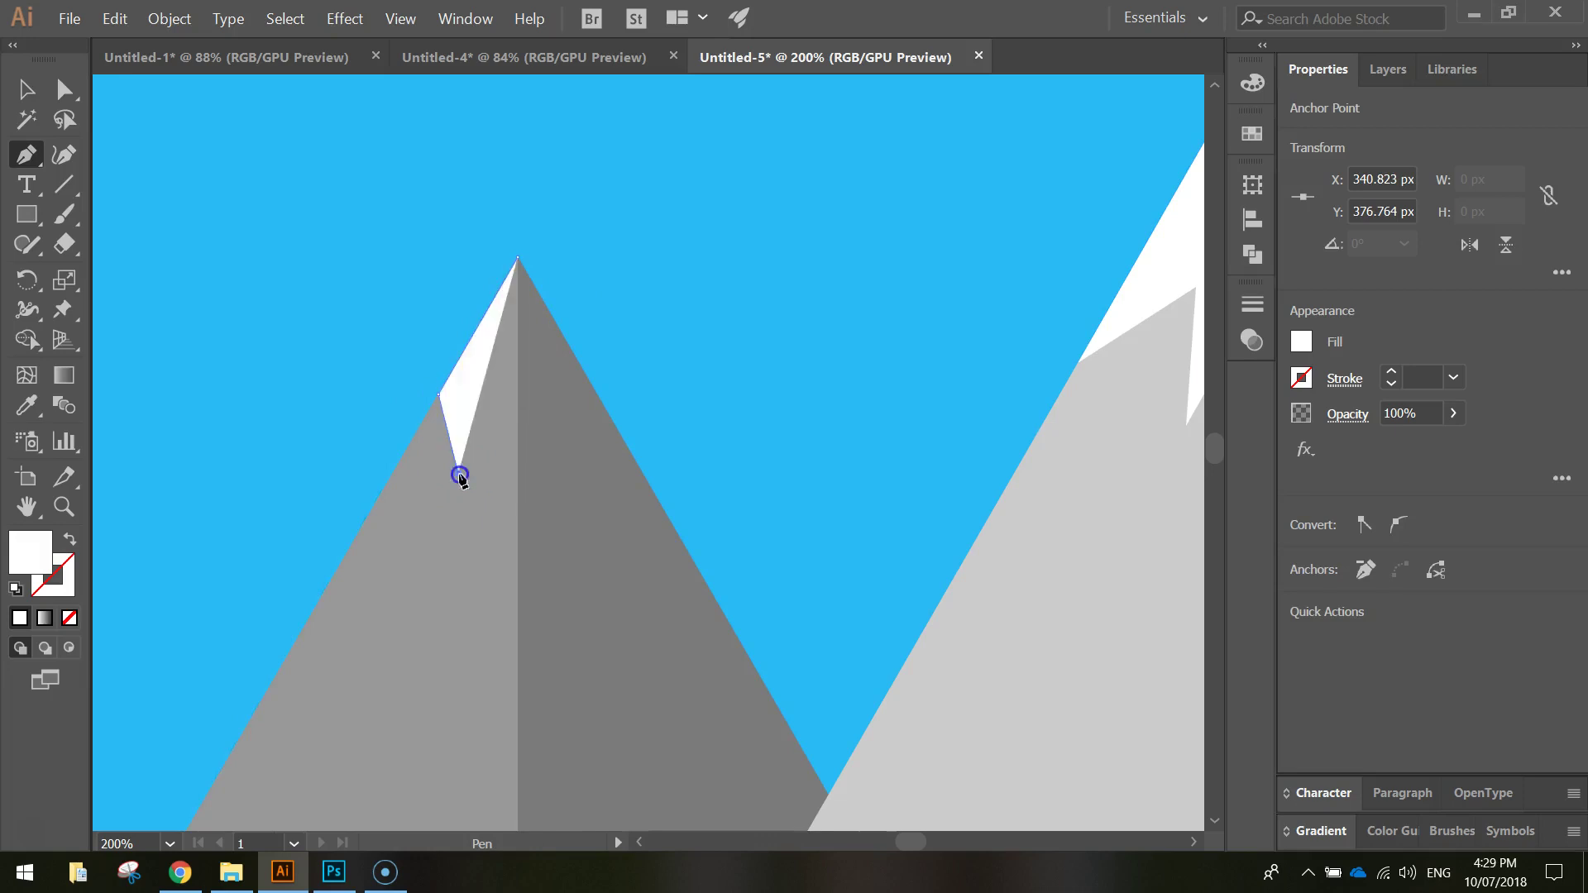
left_click(506, 364)
left_click(501, 540)
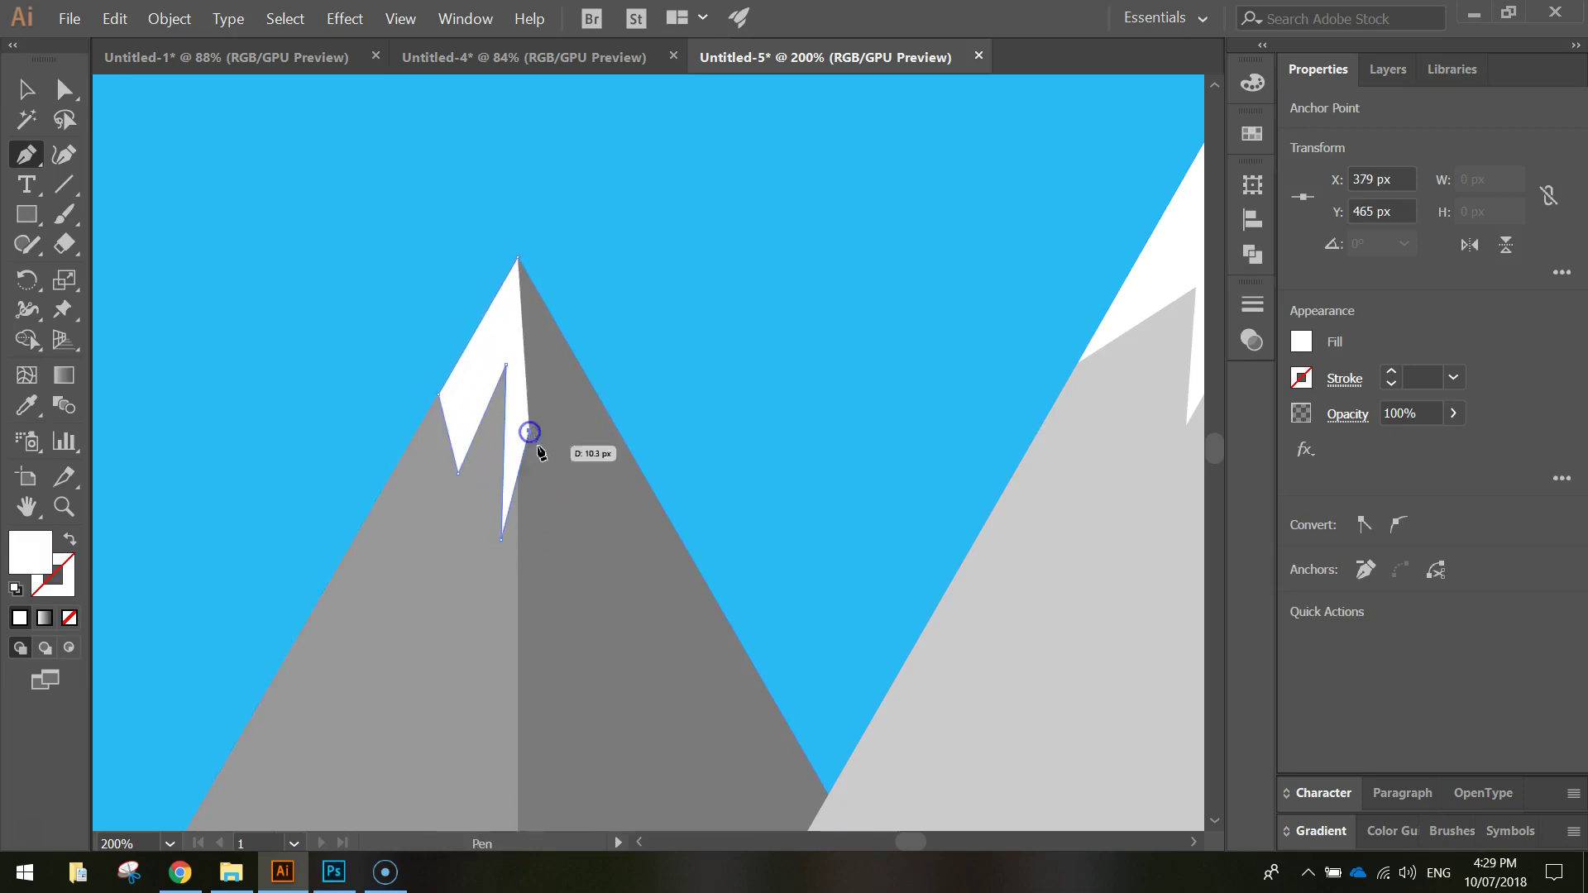
left_click(548, 483)
left_click(556, 428)
left_click(617, 508)
left_click(607, 412)
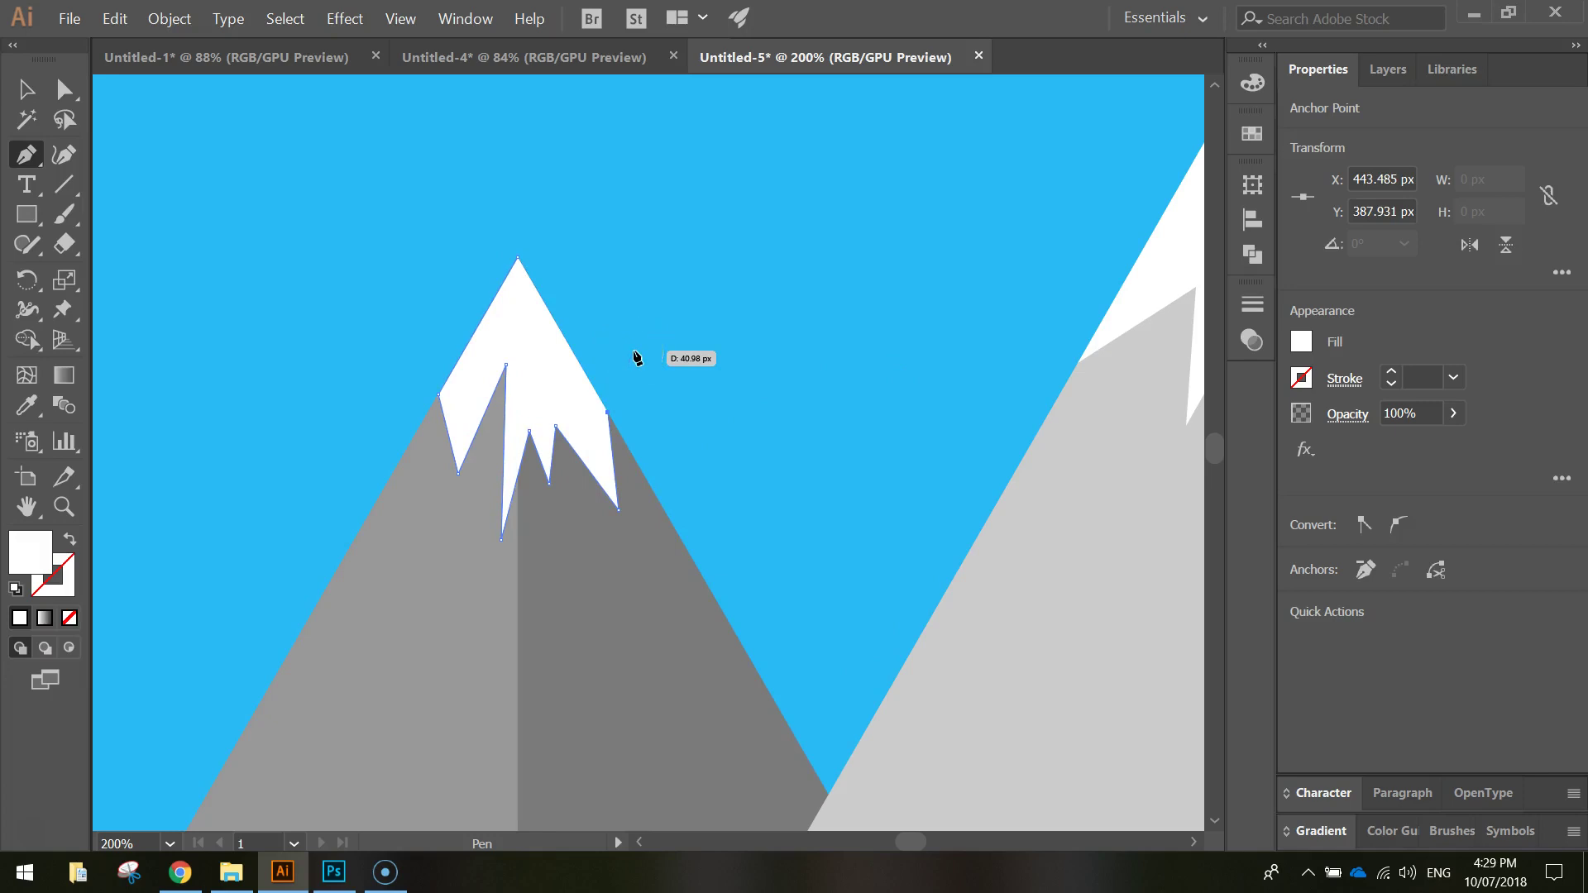
- Group the smaller mountain with its white snow cap
scroll(839, 390, "down", 4)
scroll(840, 390, "up", 1)
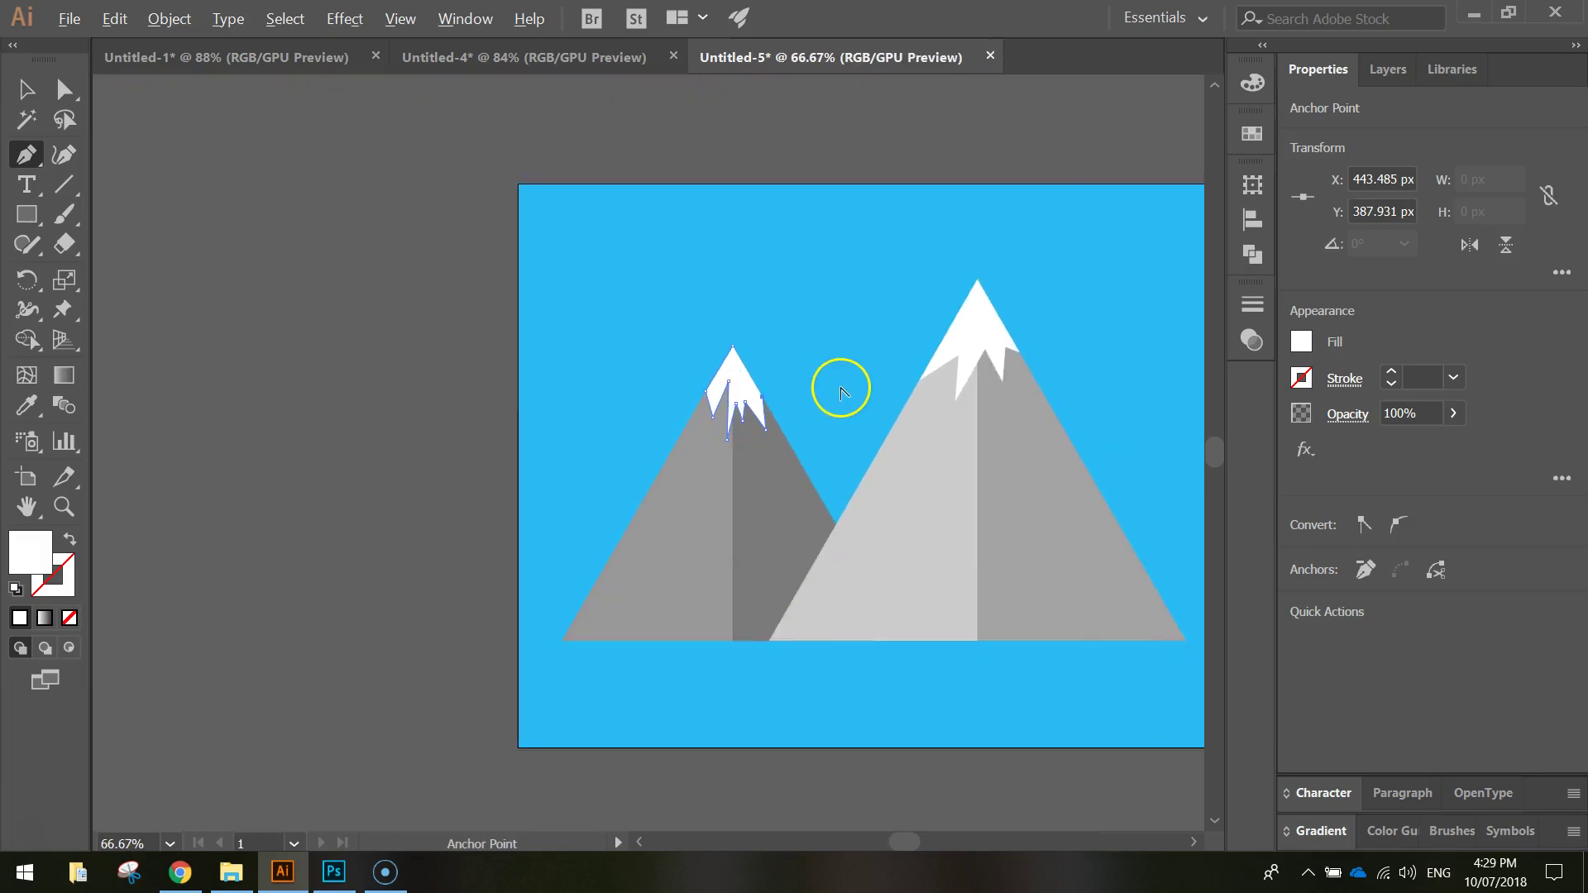
scroll(912, 416, "up", 1)
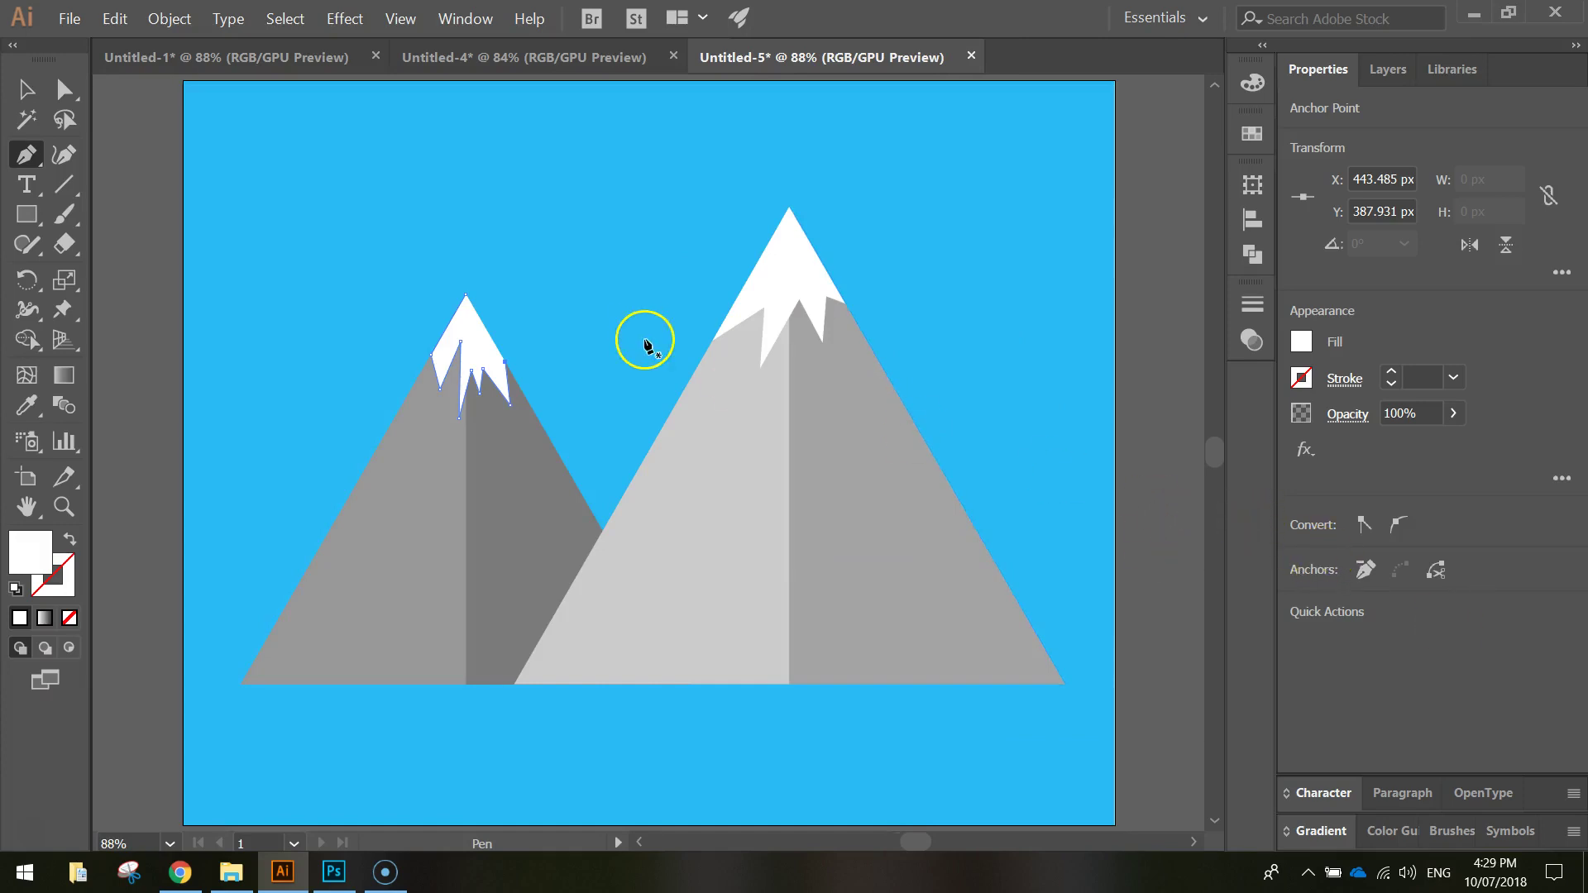
left_click(26, 89)
left_click(354, 308)
left_click(563, 461)
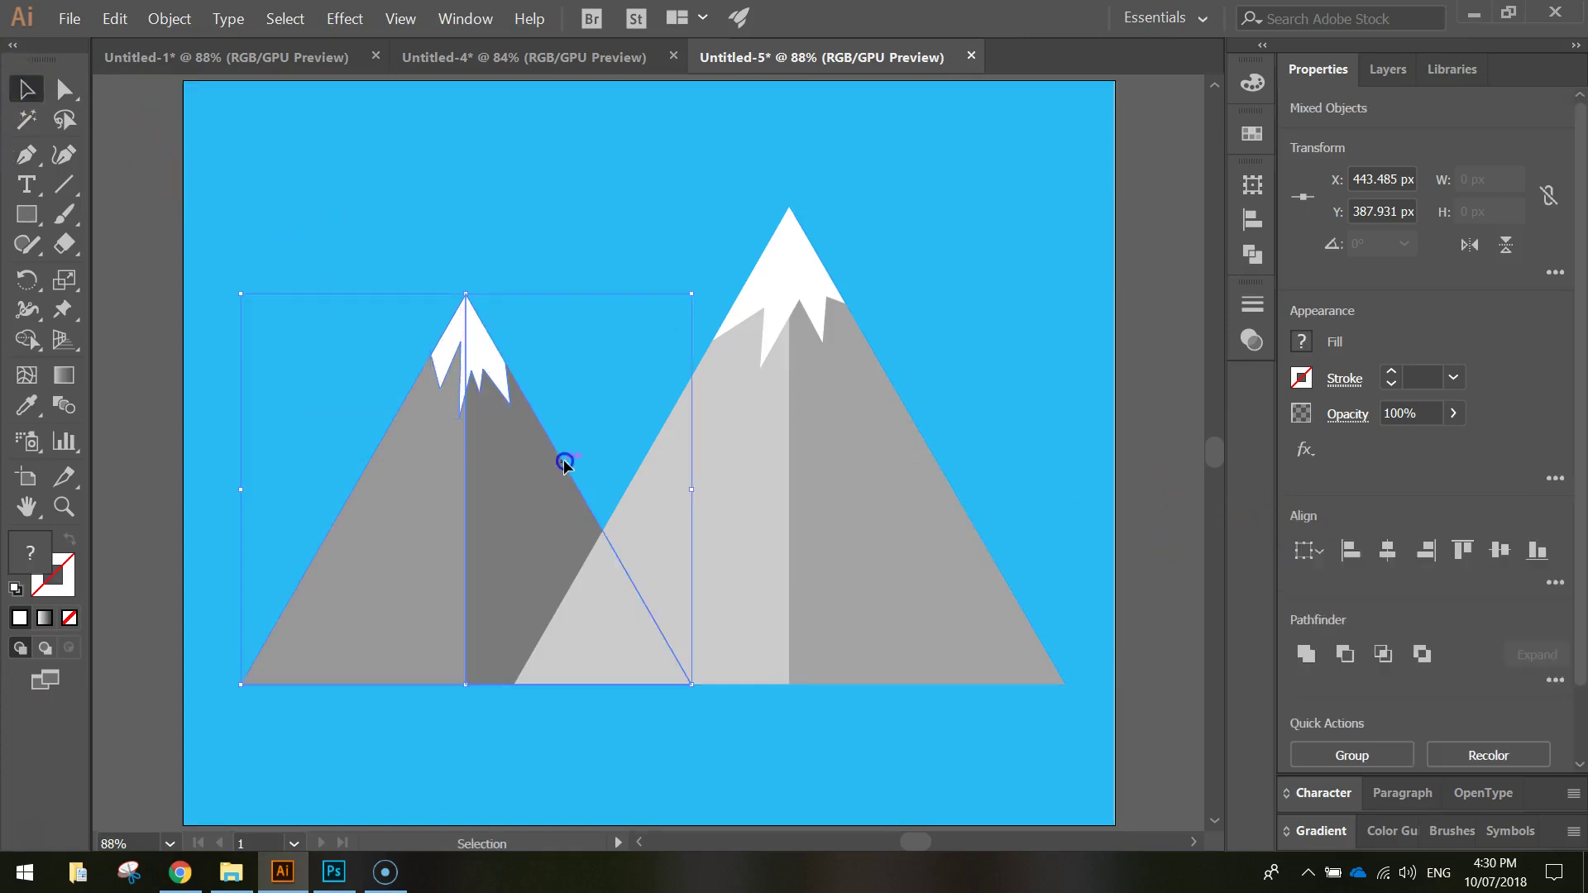
left_click(489, 374, "shift")
right_click(496, 374)
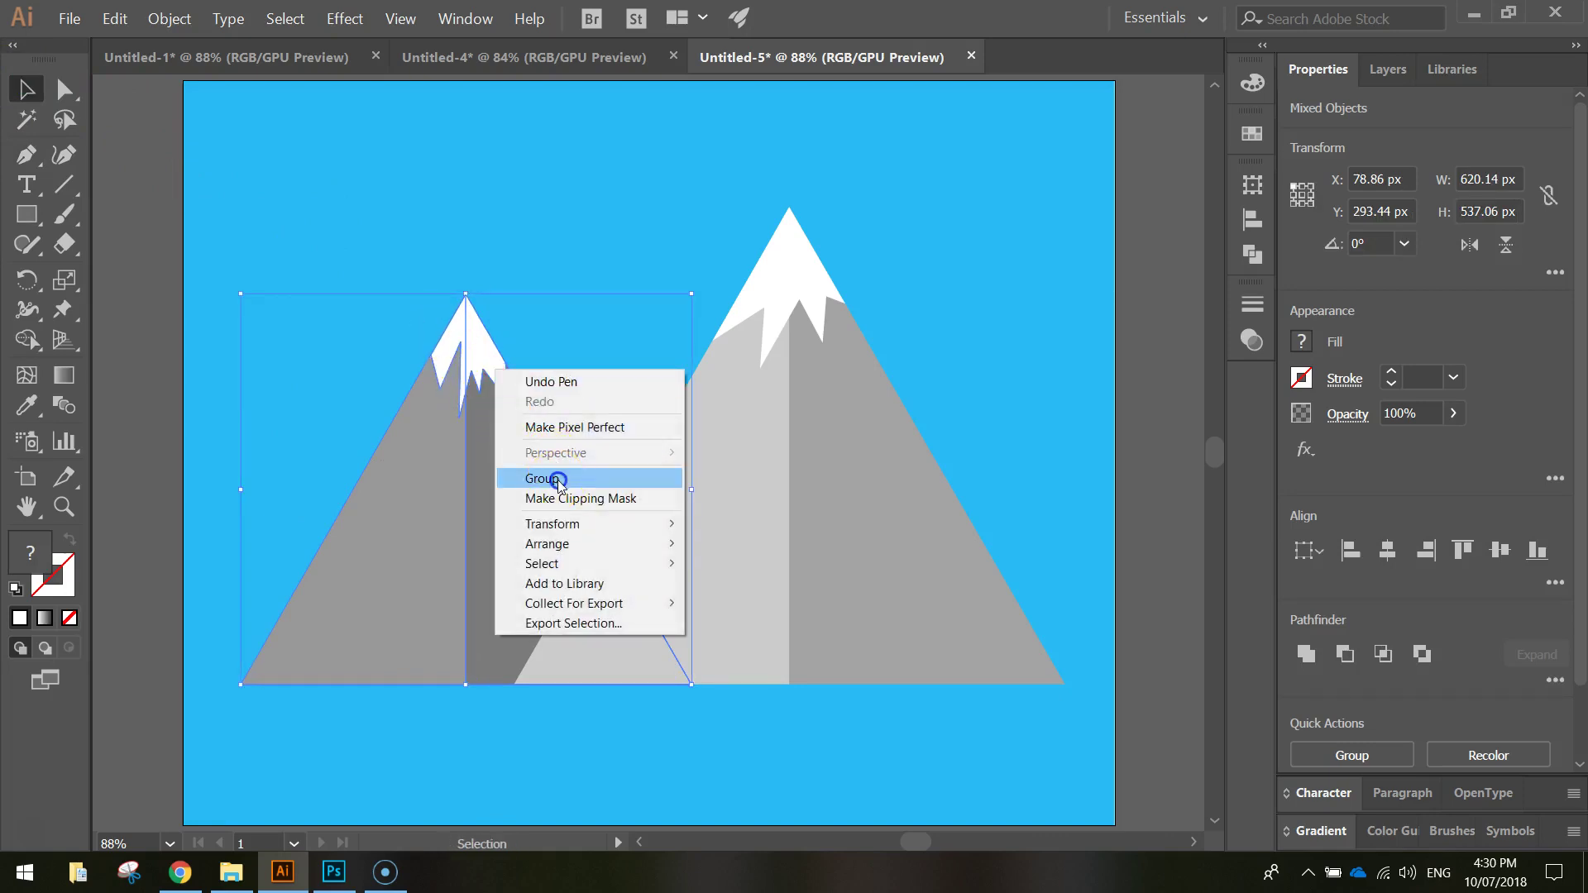
left_click(555, 475)
left_click(951, 188)
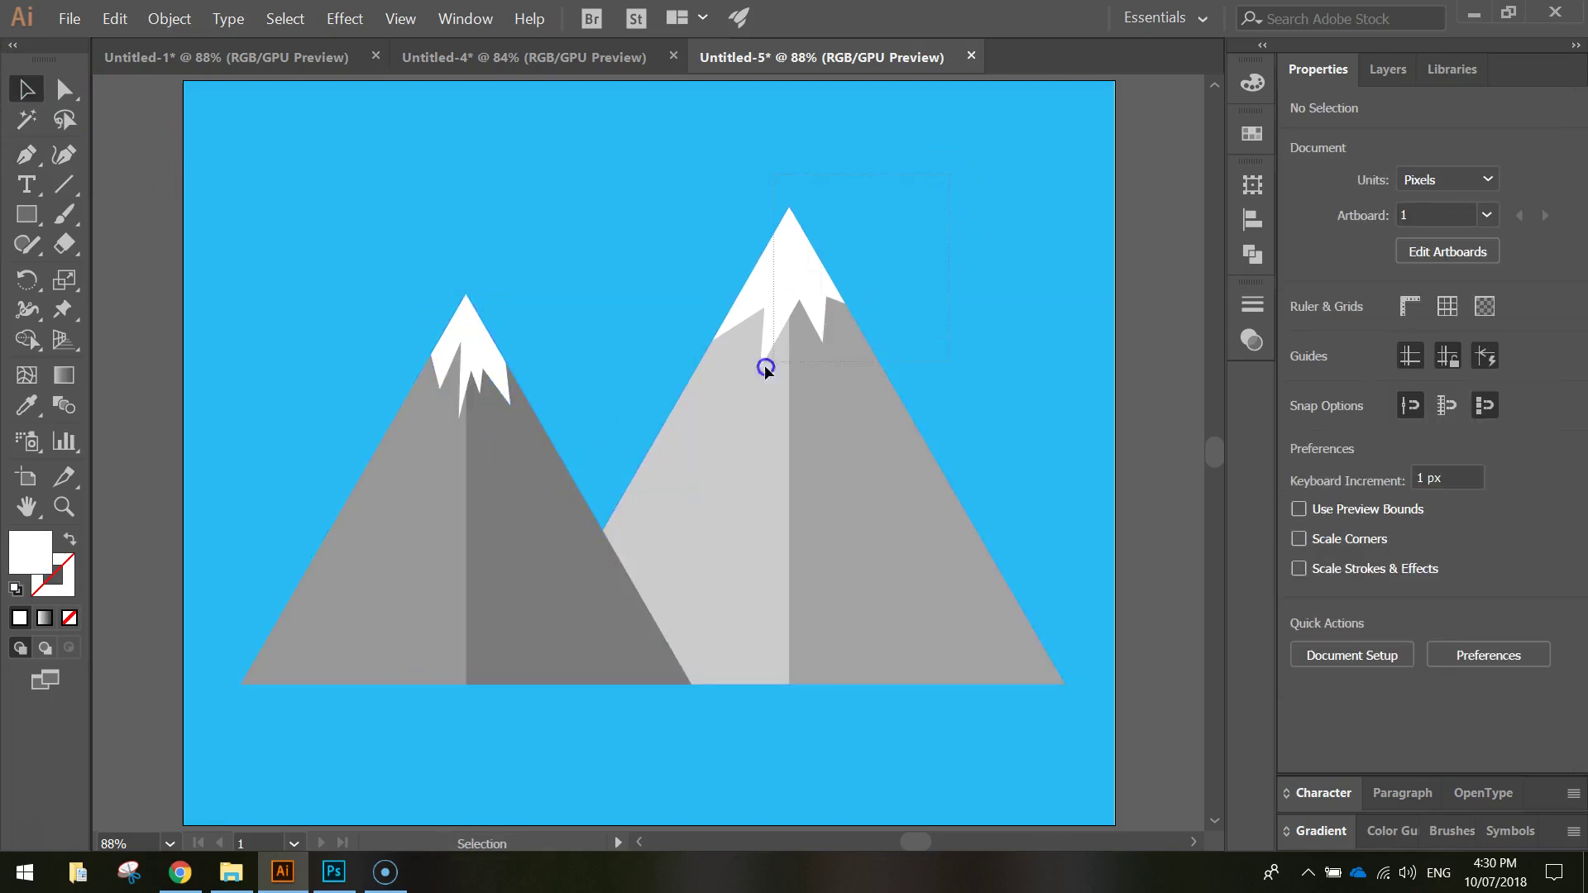
- Select the large mountain with its snow cap, then deselect everything
left_click_drag(654, 427, 654, 427)
right_click(803, 294)
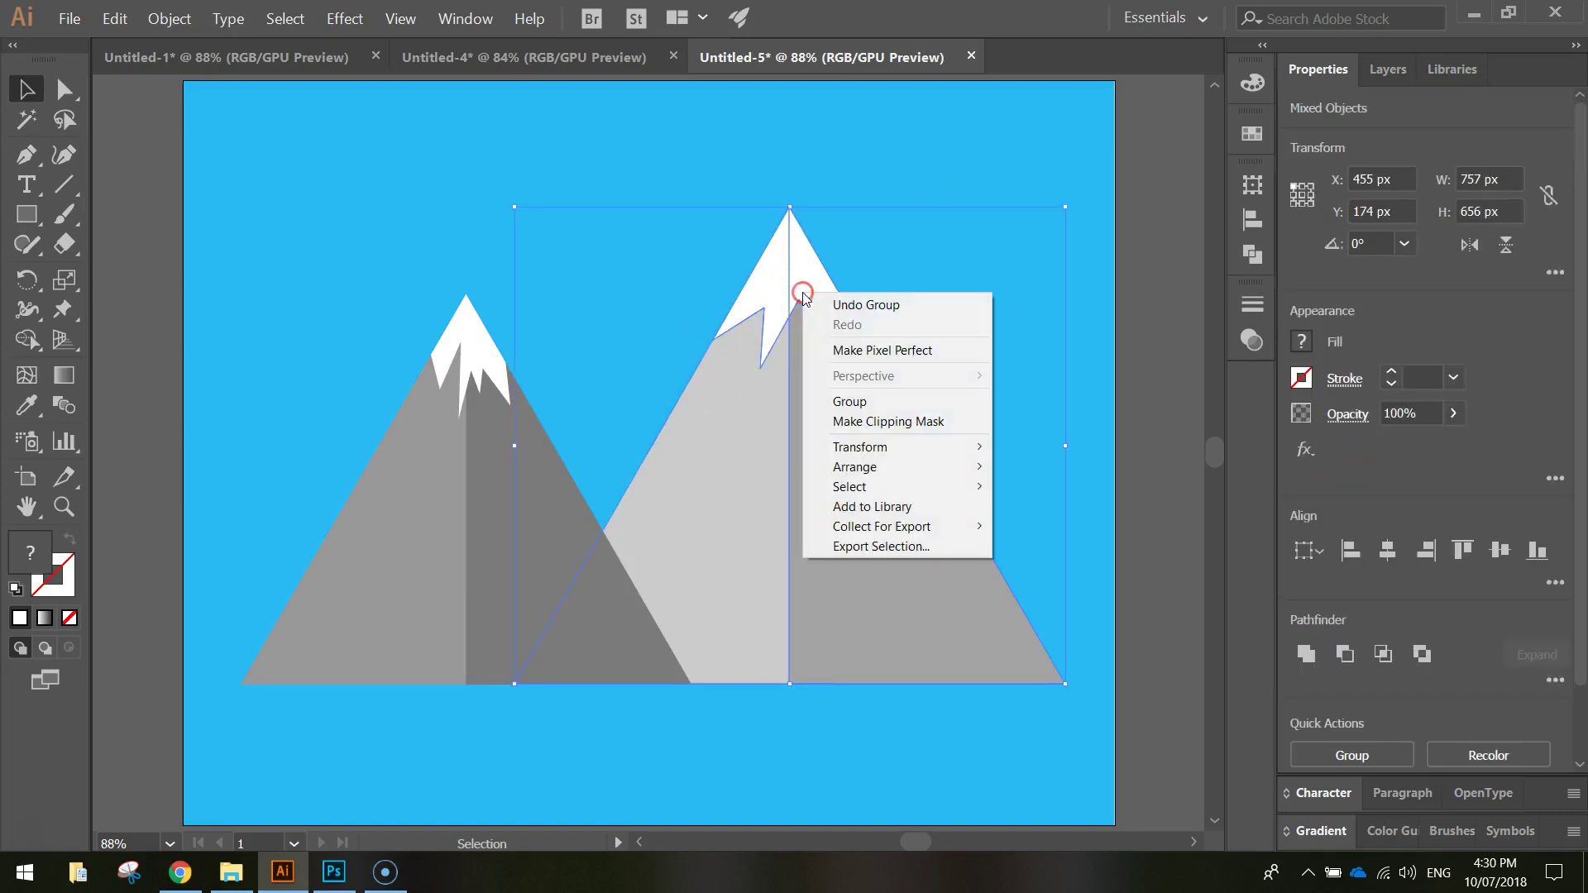
left_click(1134, 270)
left_click(1008, 238)
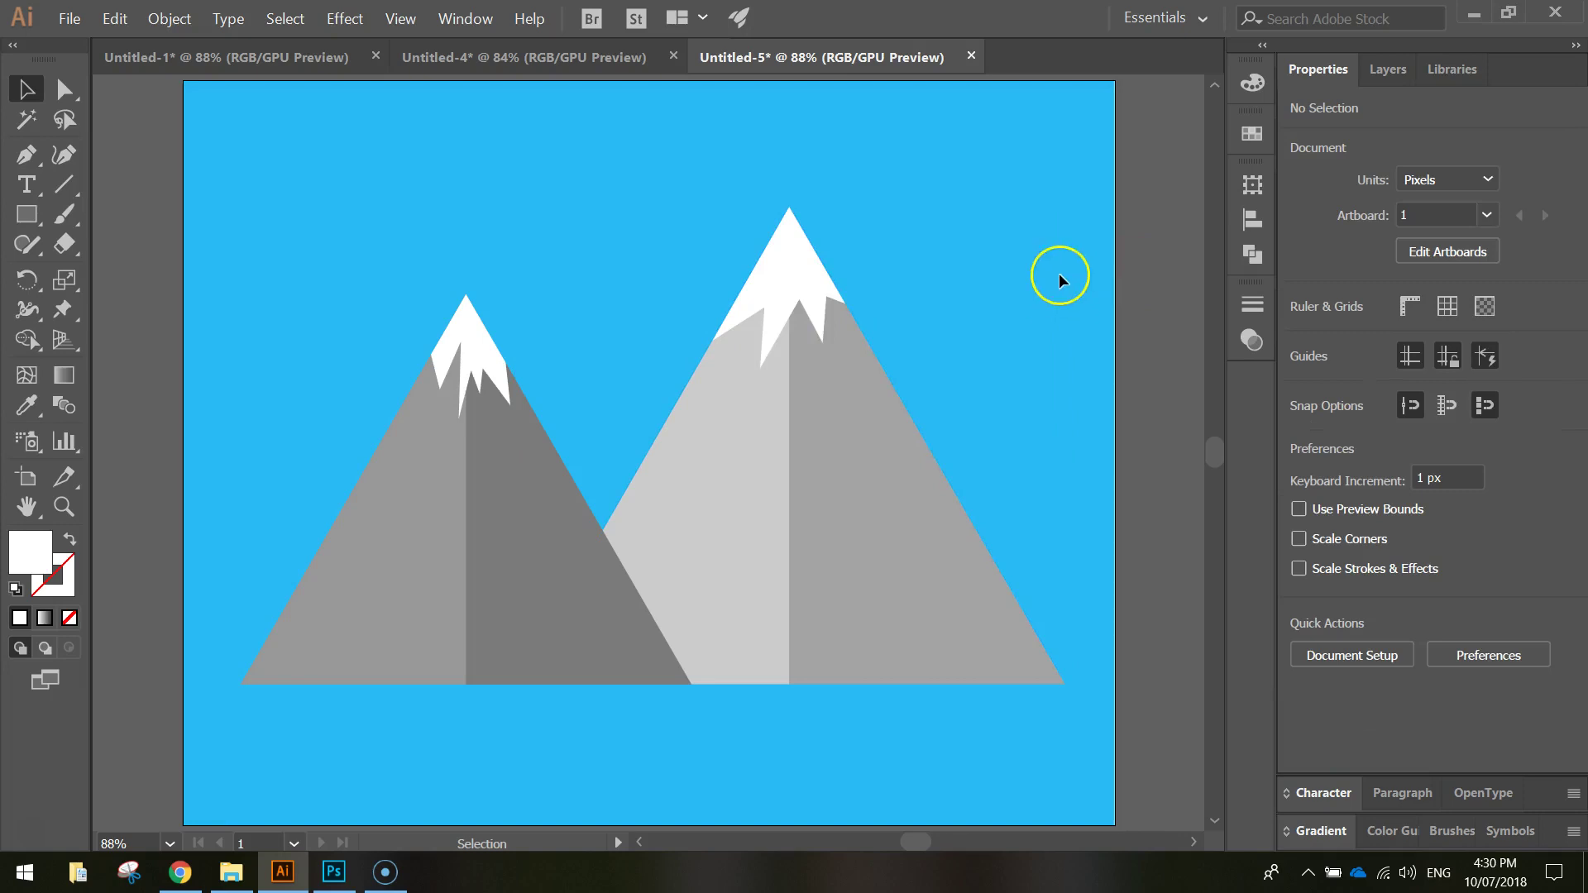
left_click_drag(693, 395, 687, 390)
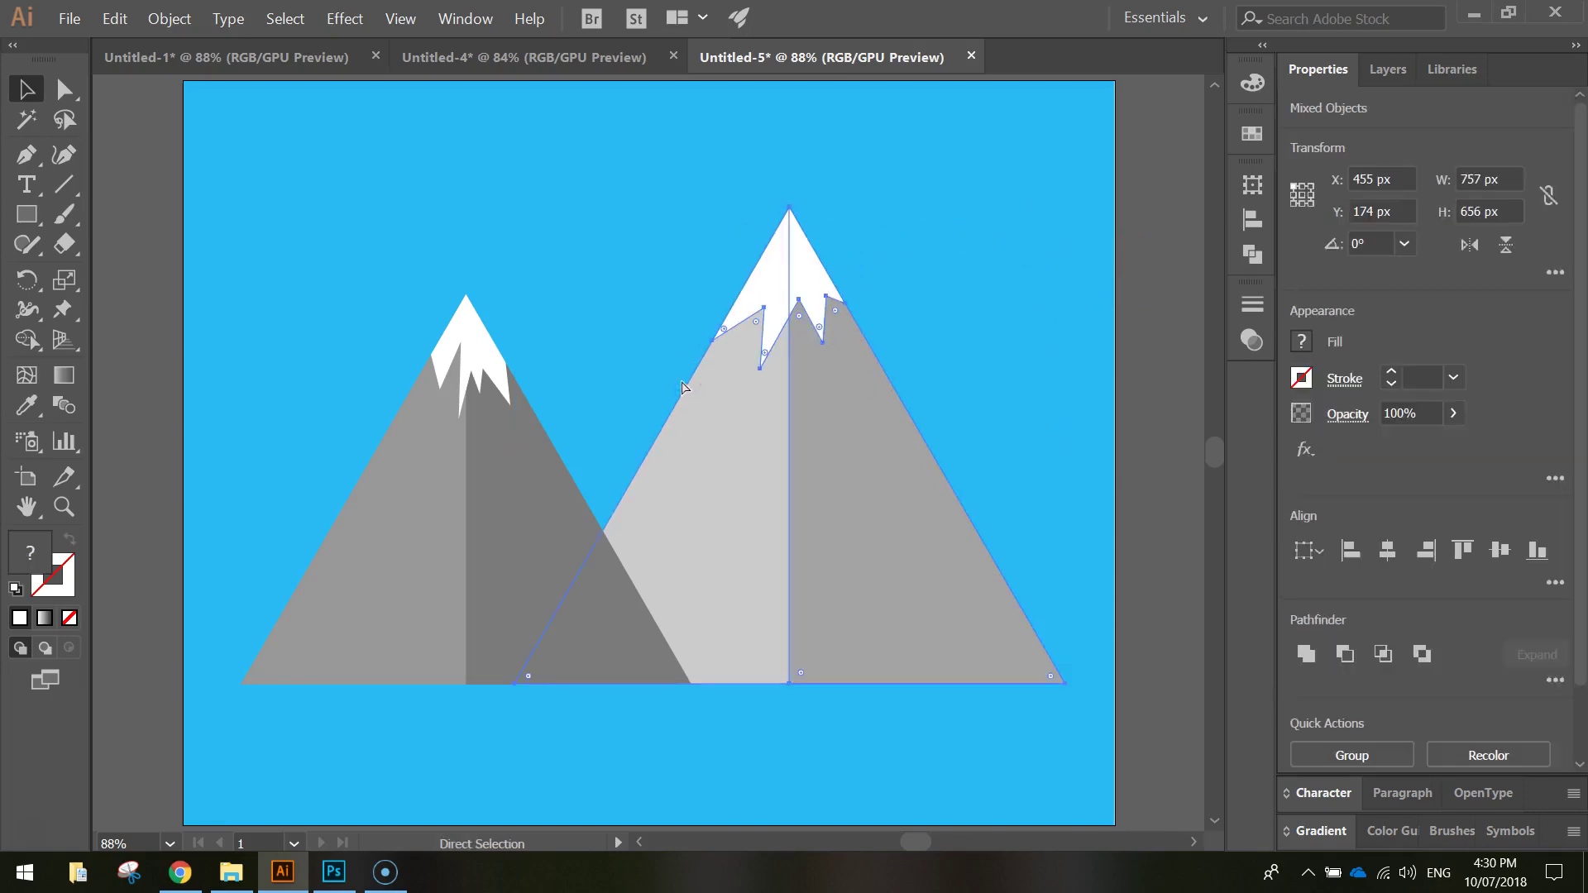
key("v")
left_click(1164, 319)
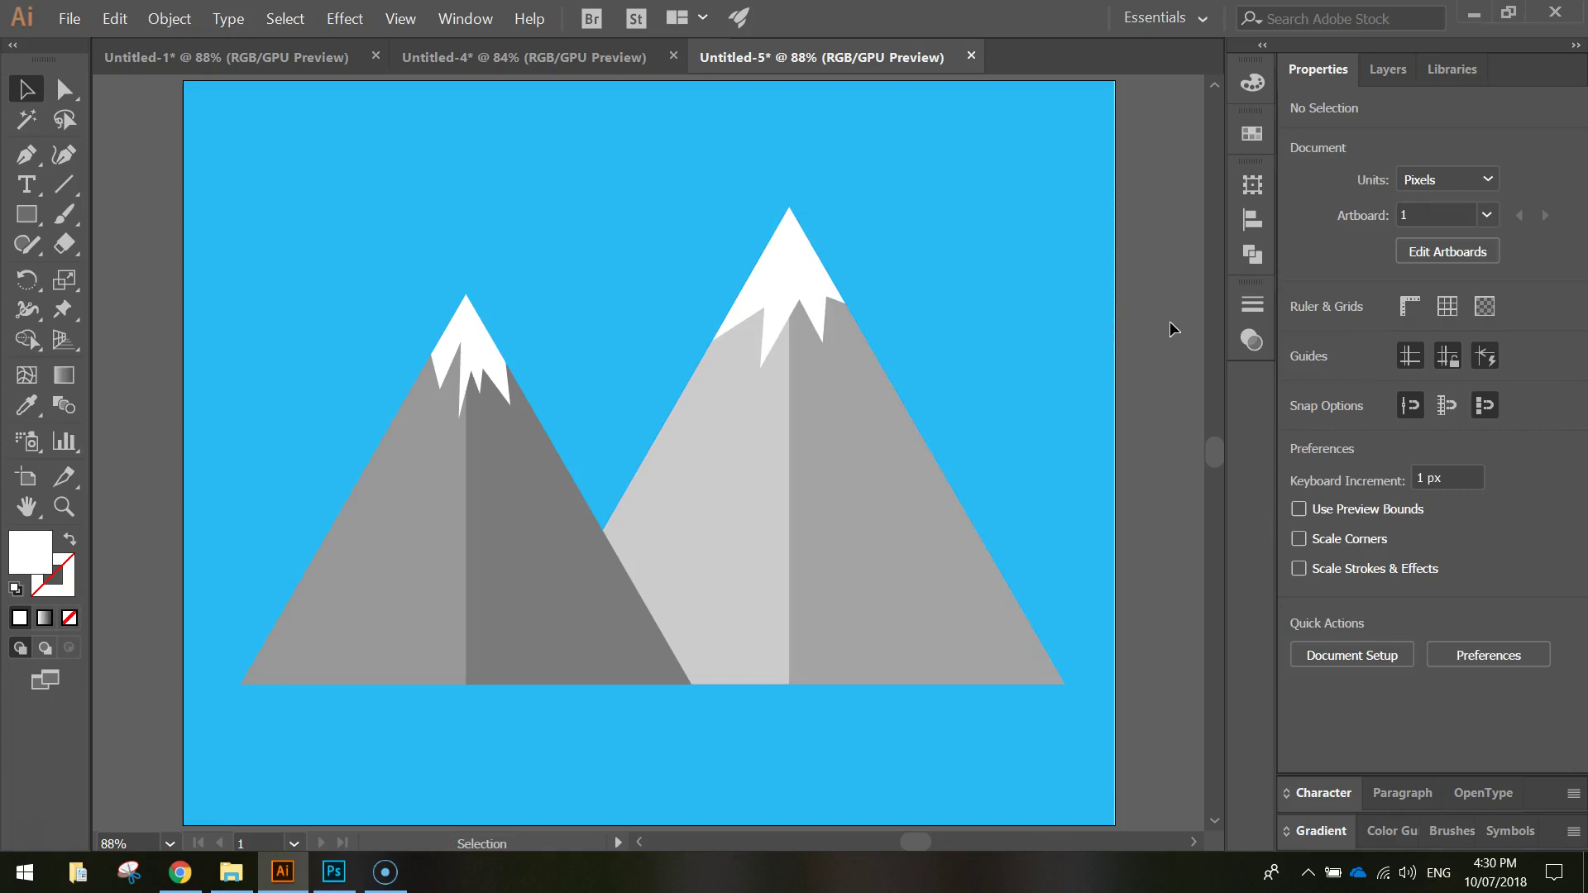
- Send the small snow-capped mountain group backward behind the large mountain and deselect
left_click(539, 540)
right_click(521, 529)
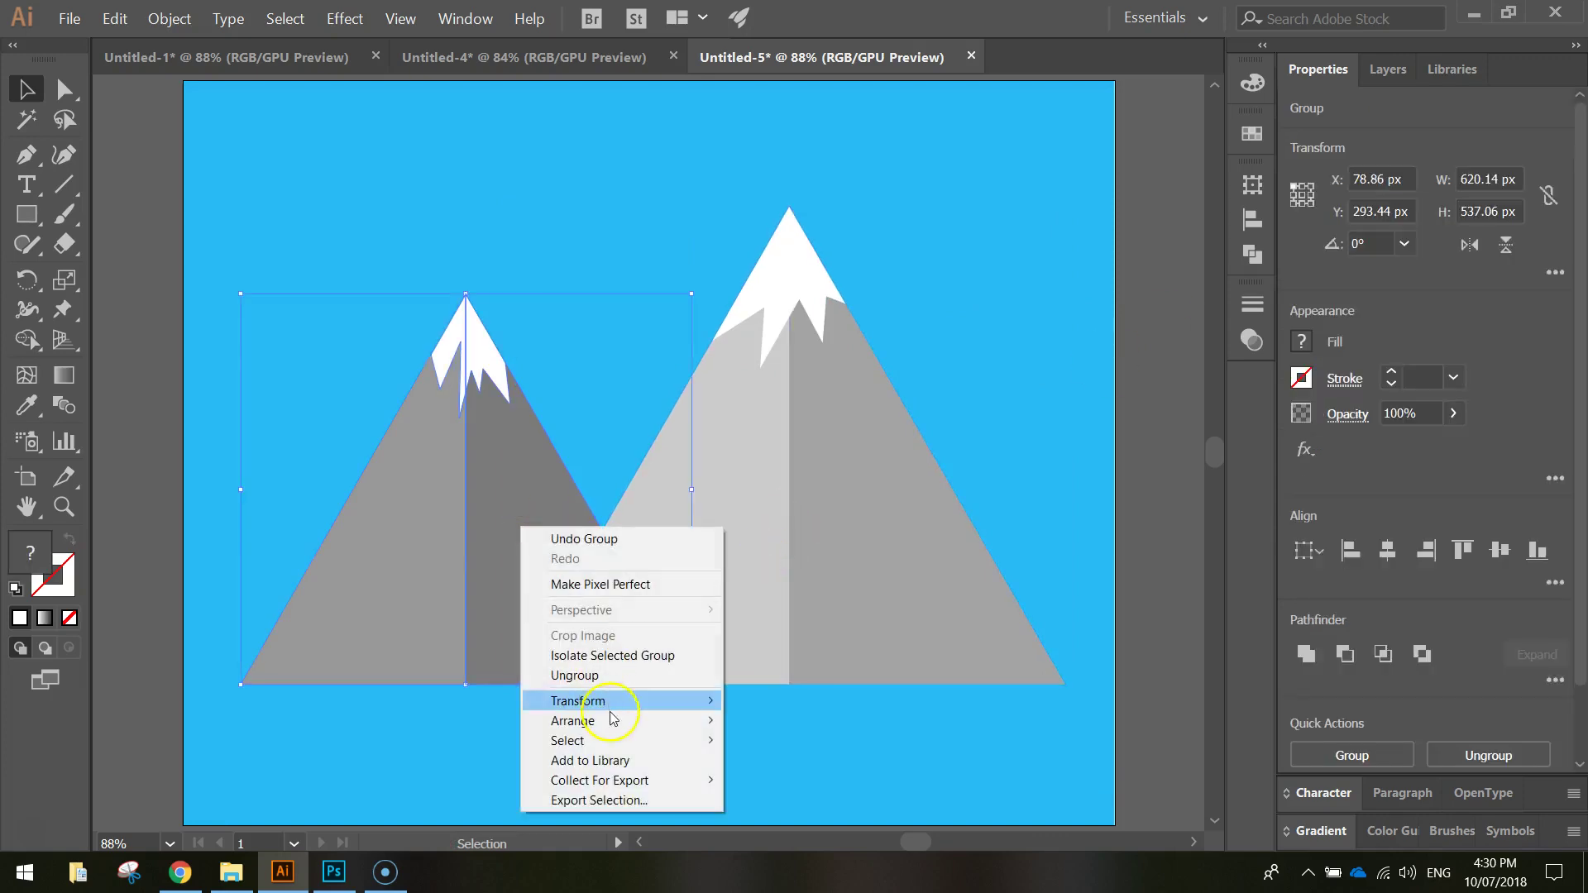
mouse_move(612, 720)
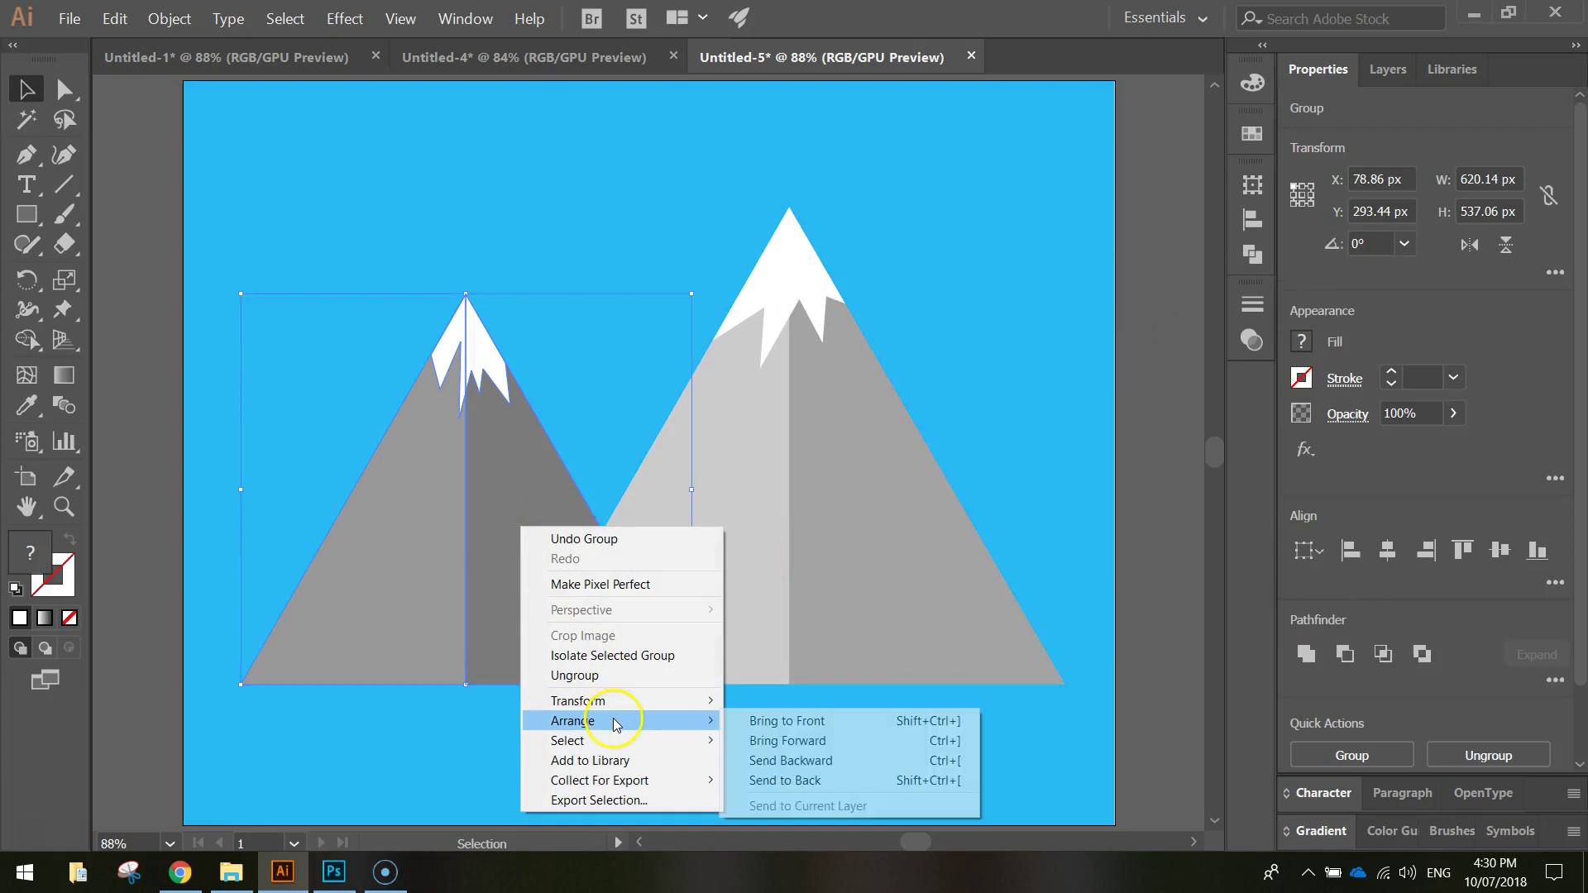
left_click(806, 762)
left_click(152, 436)
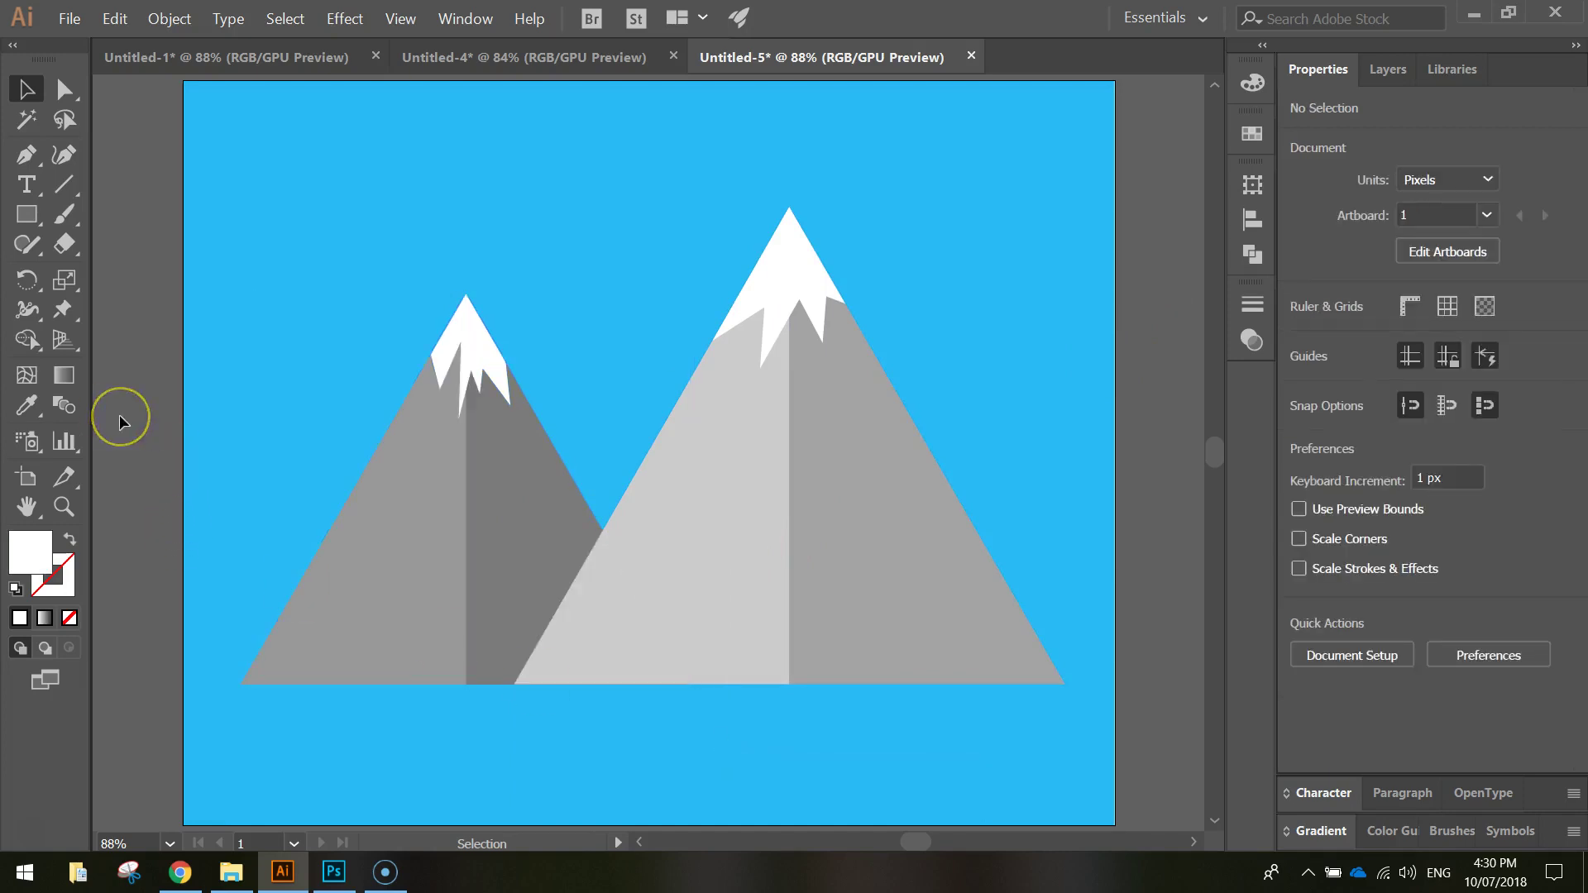